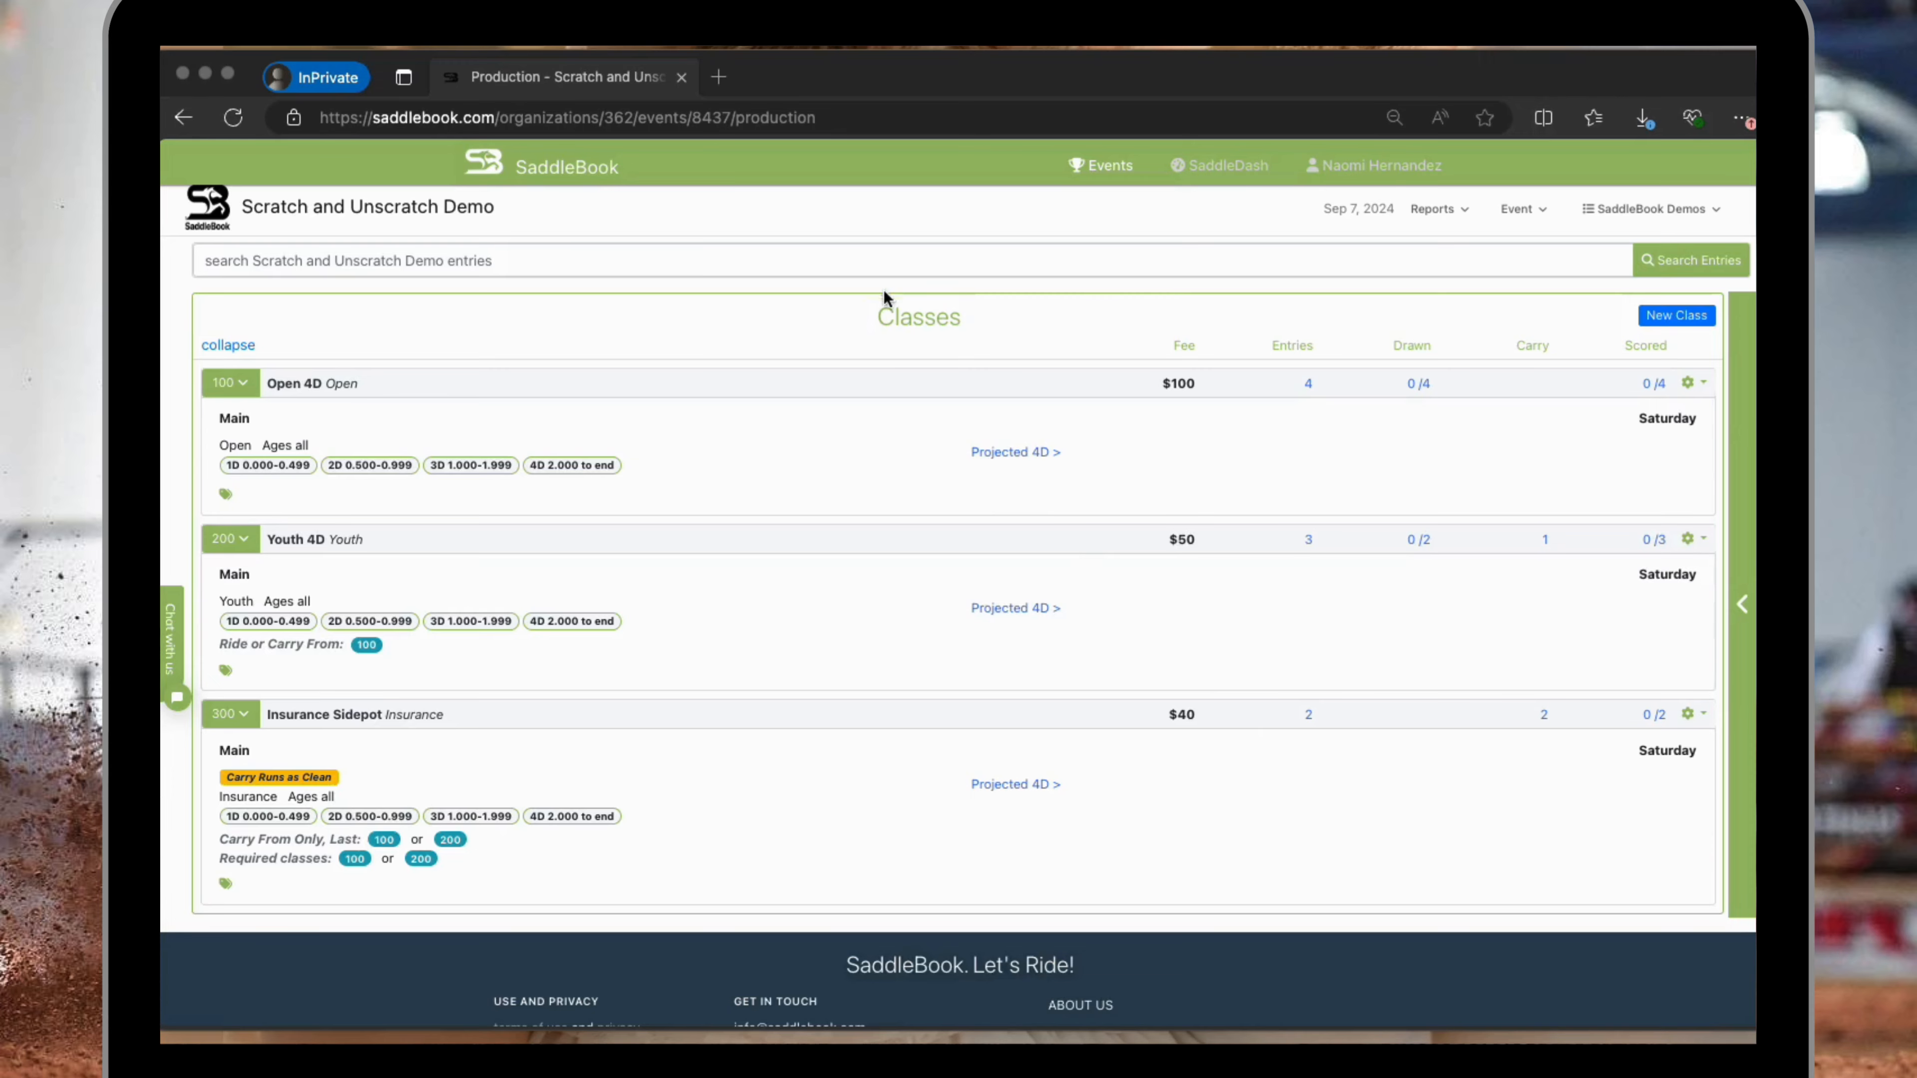
Search the event's entries by the rider's first name and open the matching entry for viewing.
left_click(822, 255)
left_click(807, 257)
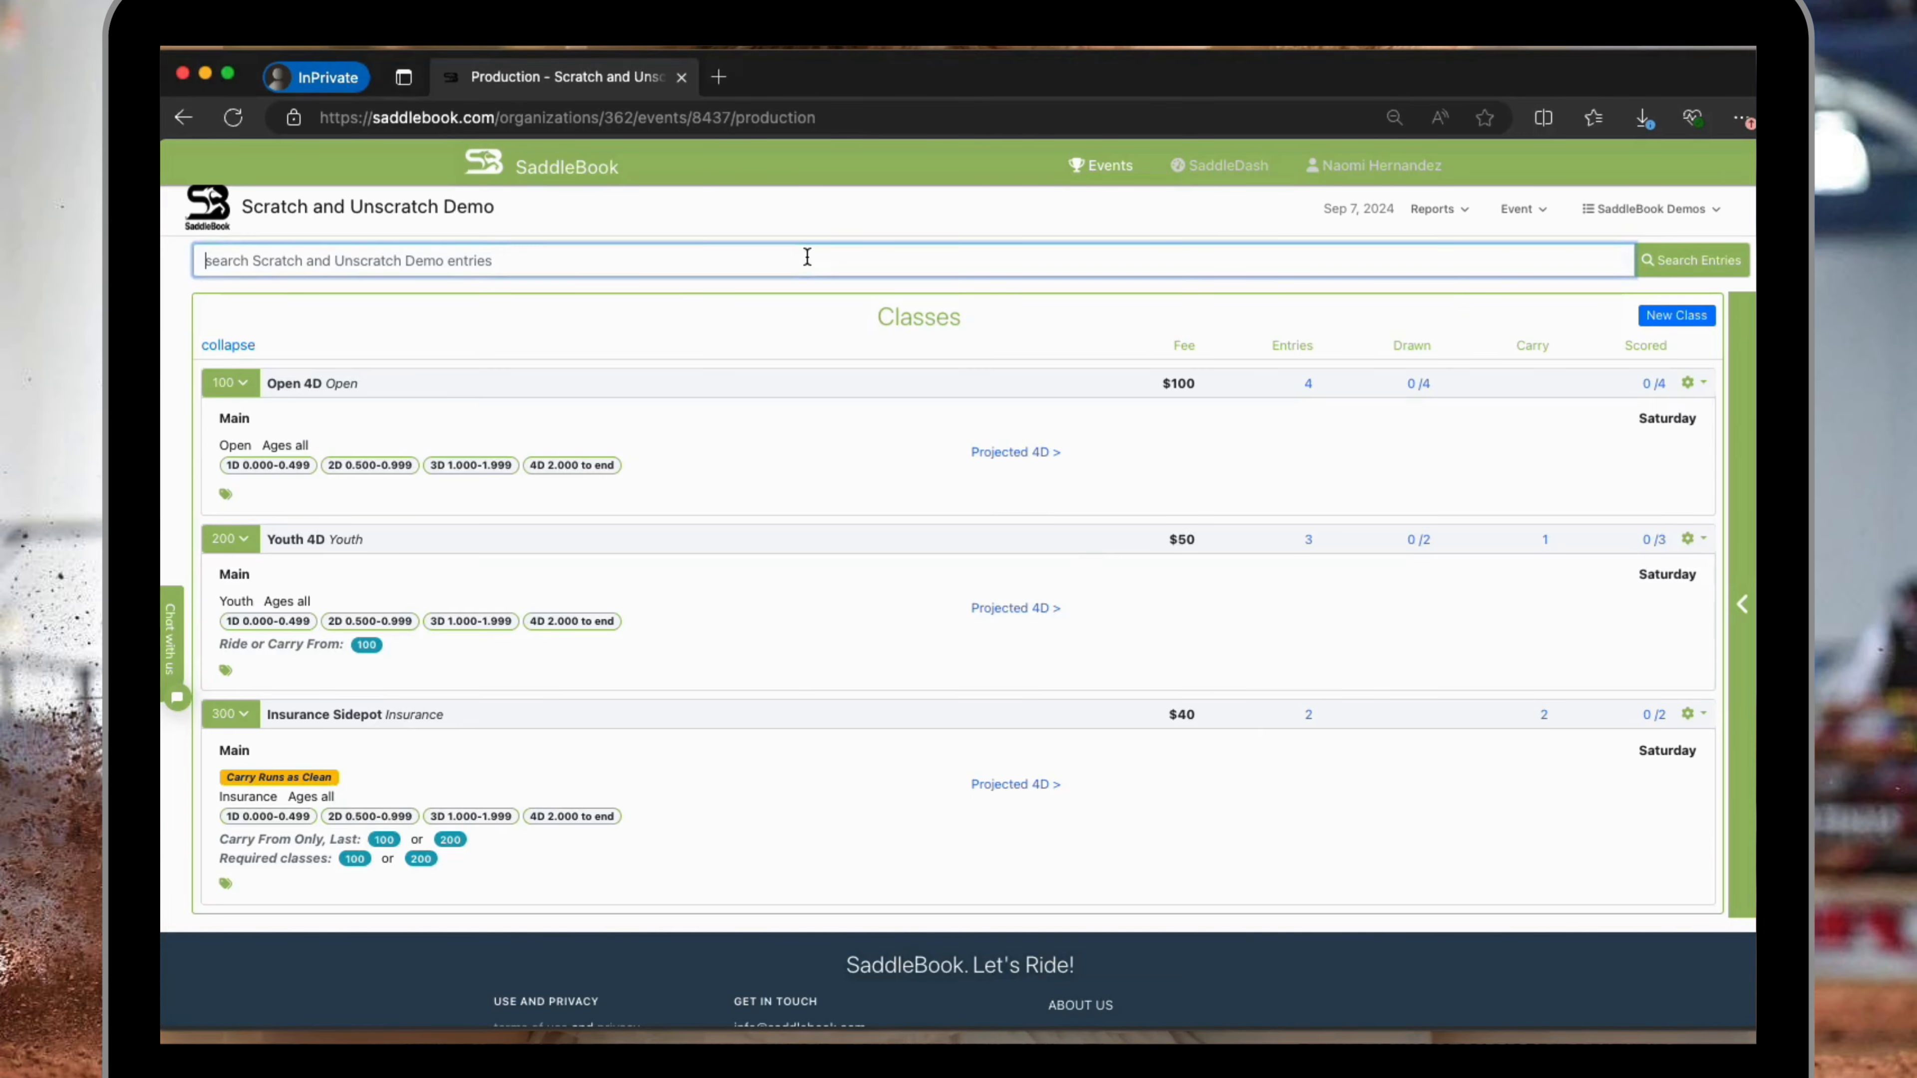
type("naomi")
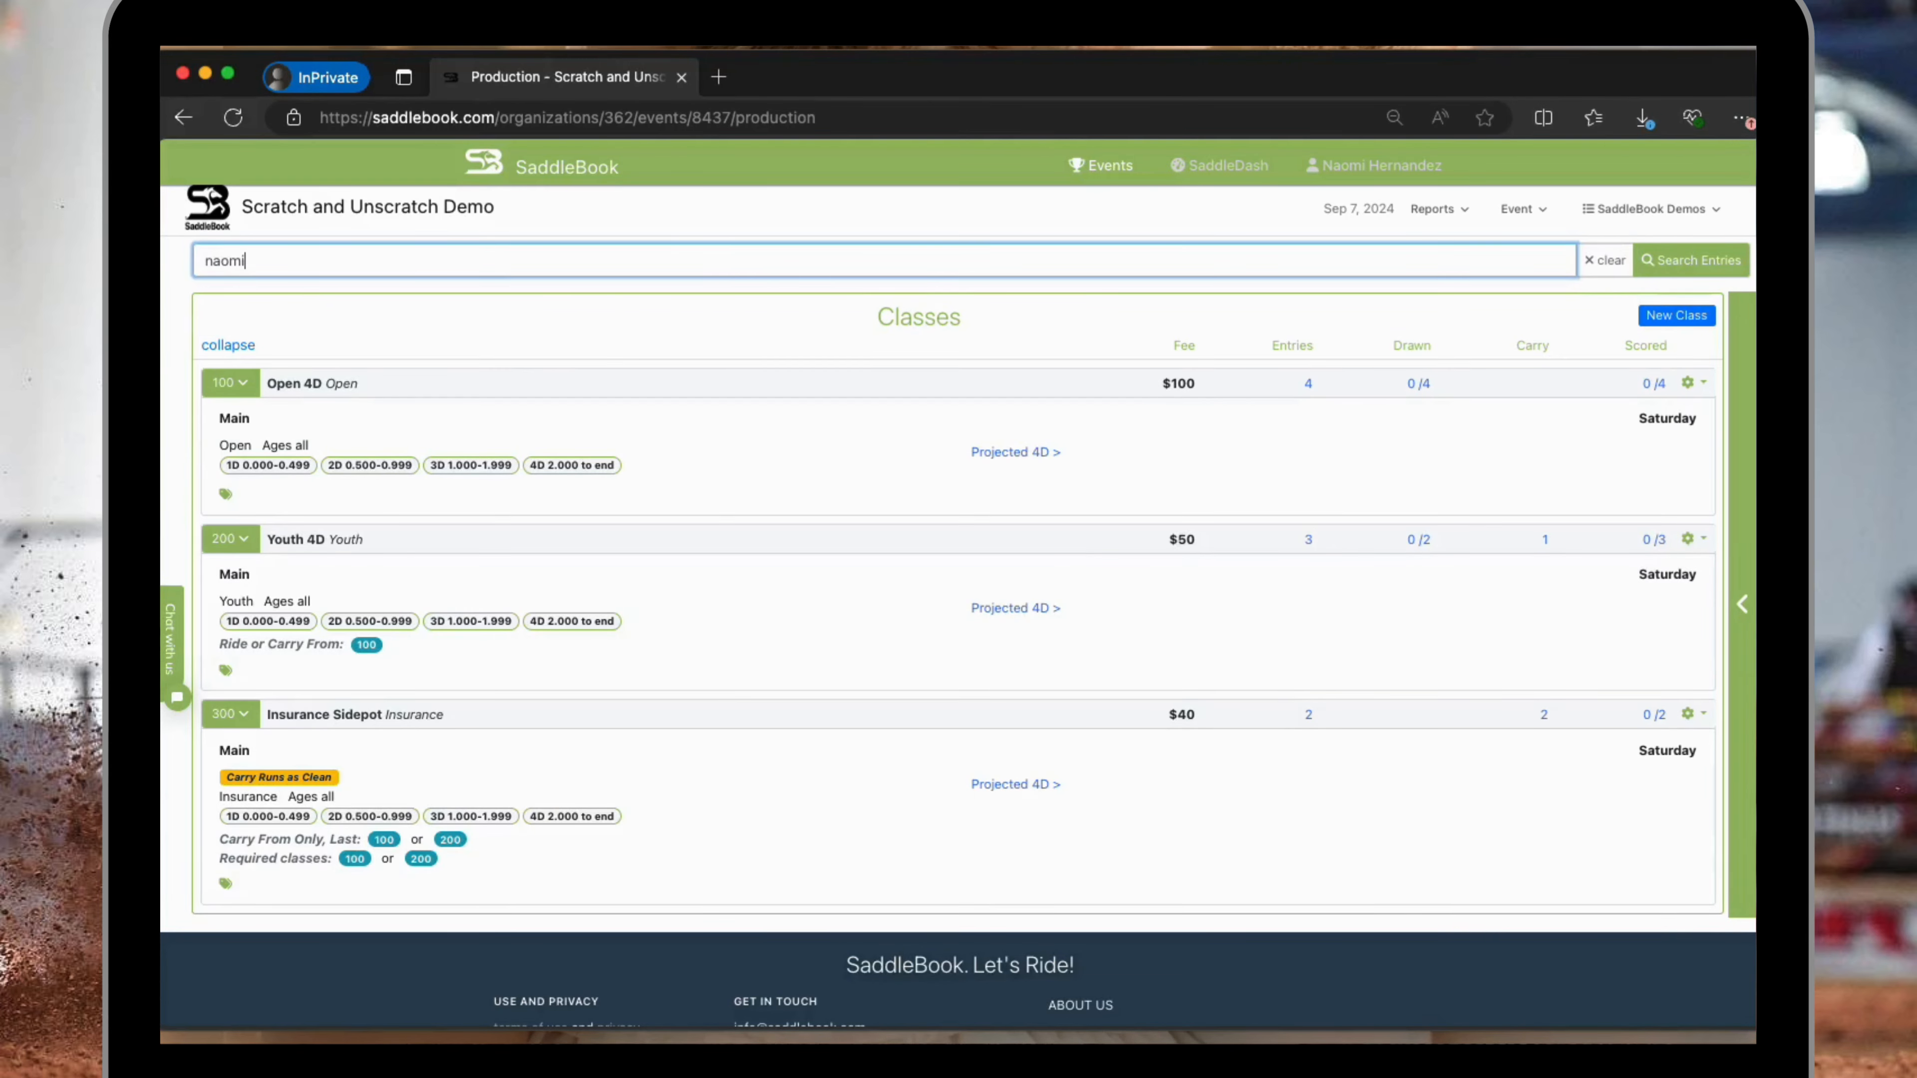
left_click(549, 326)
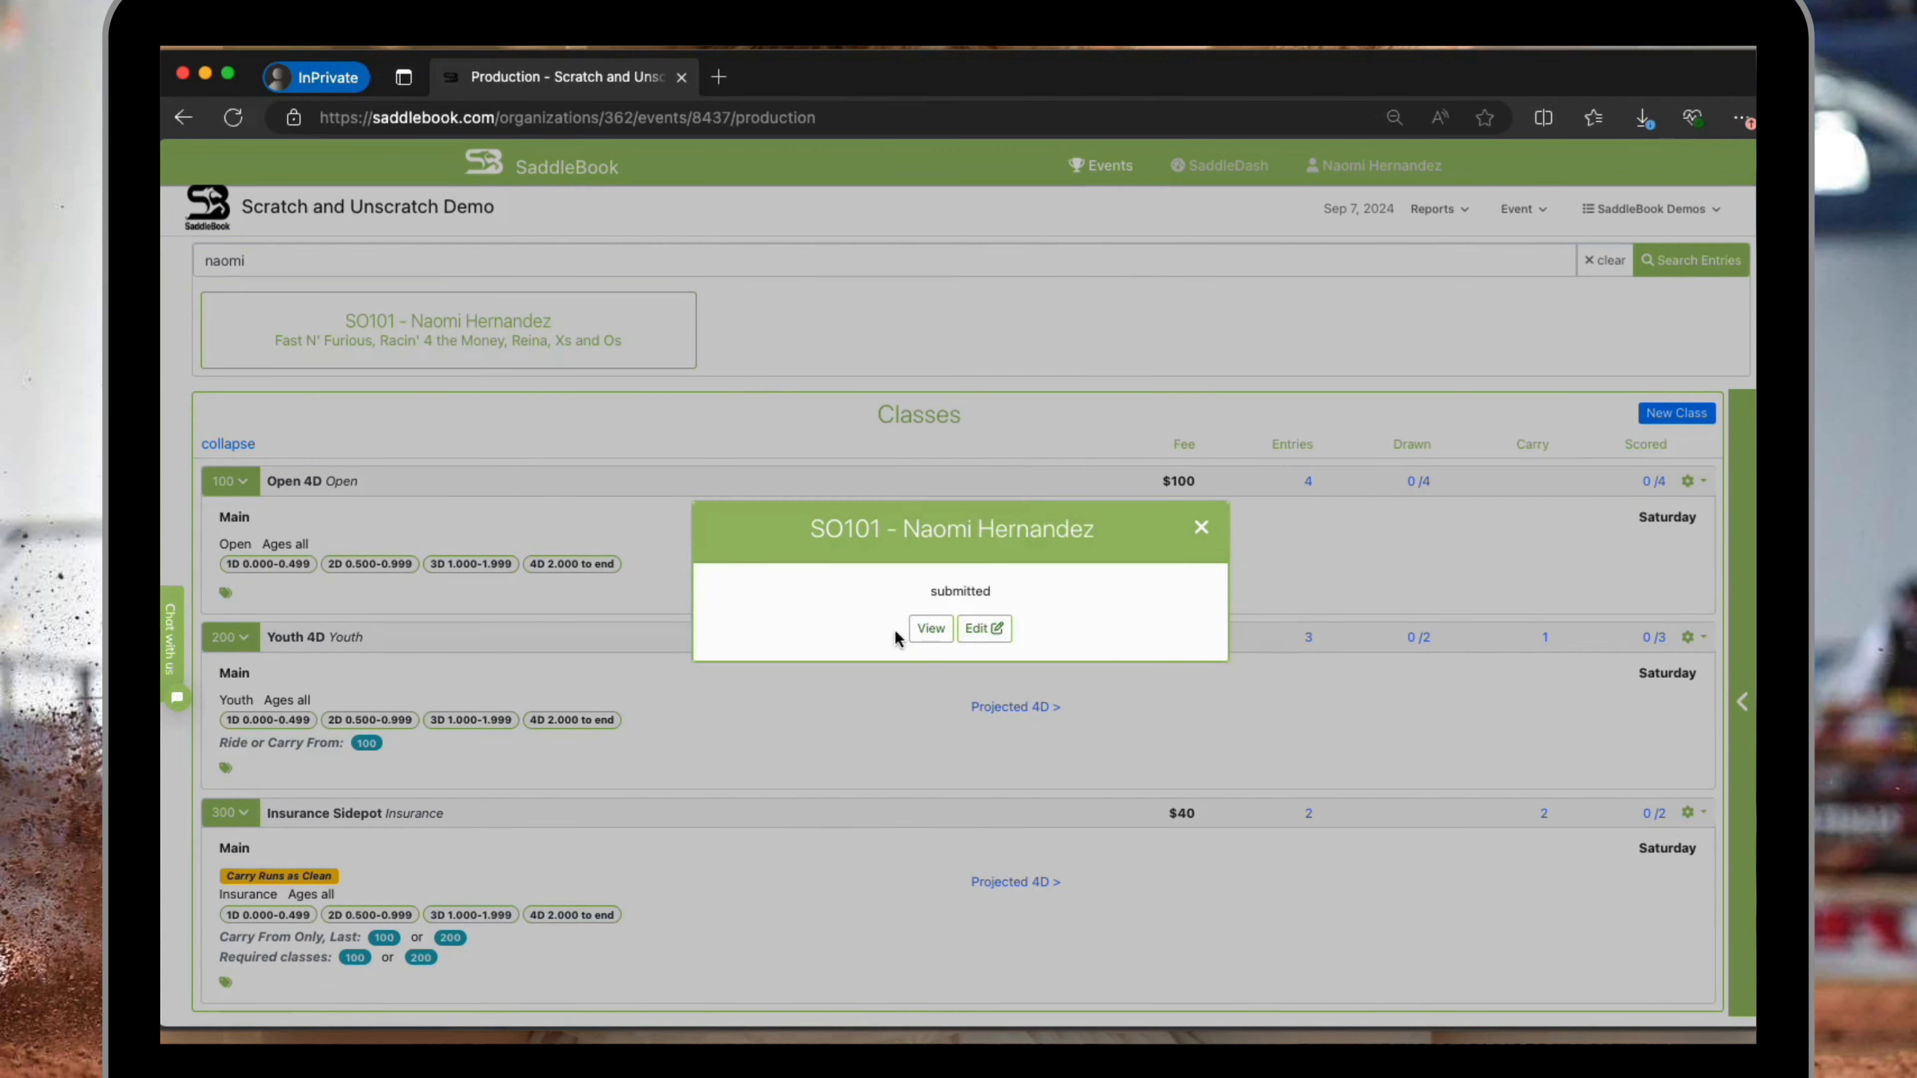
left_click(930, 642)
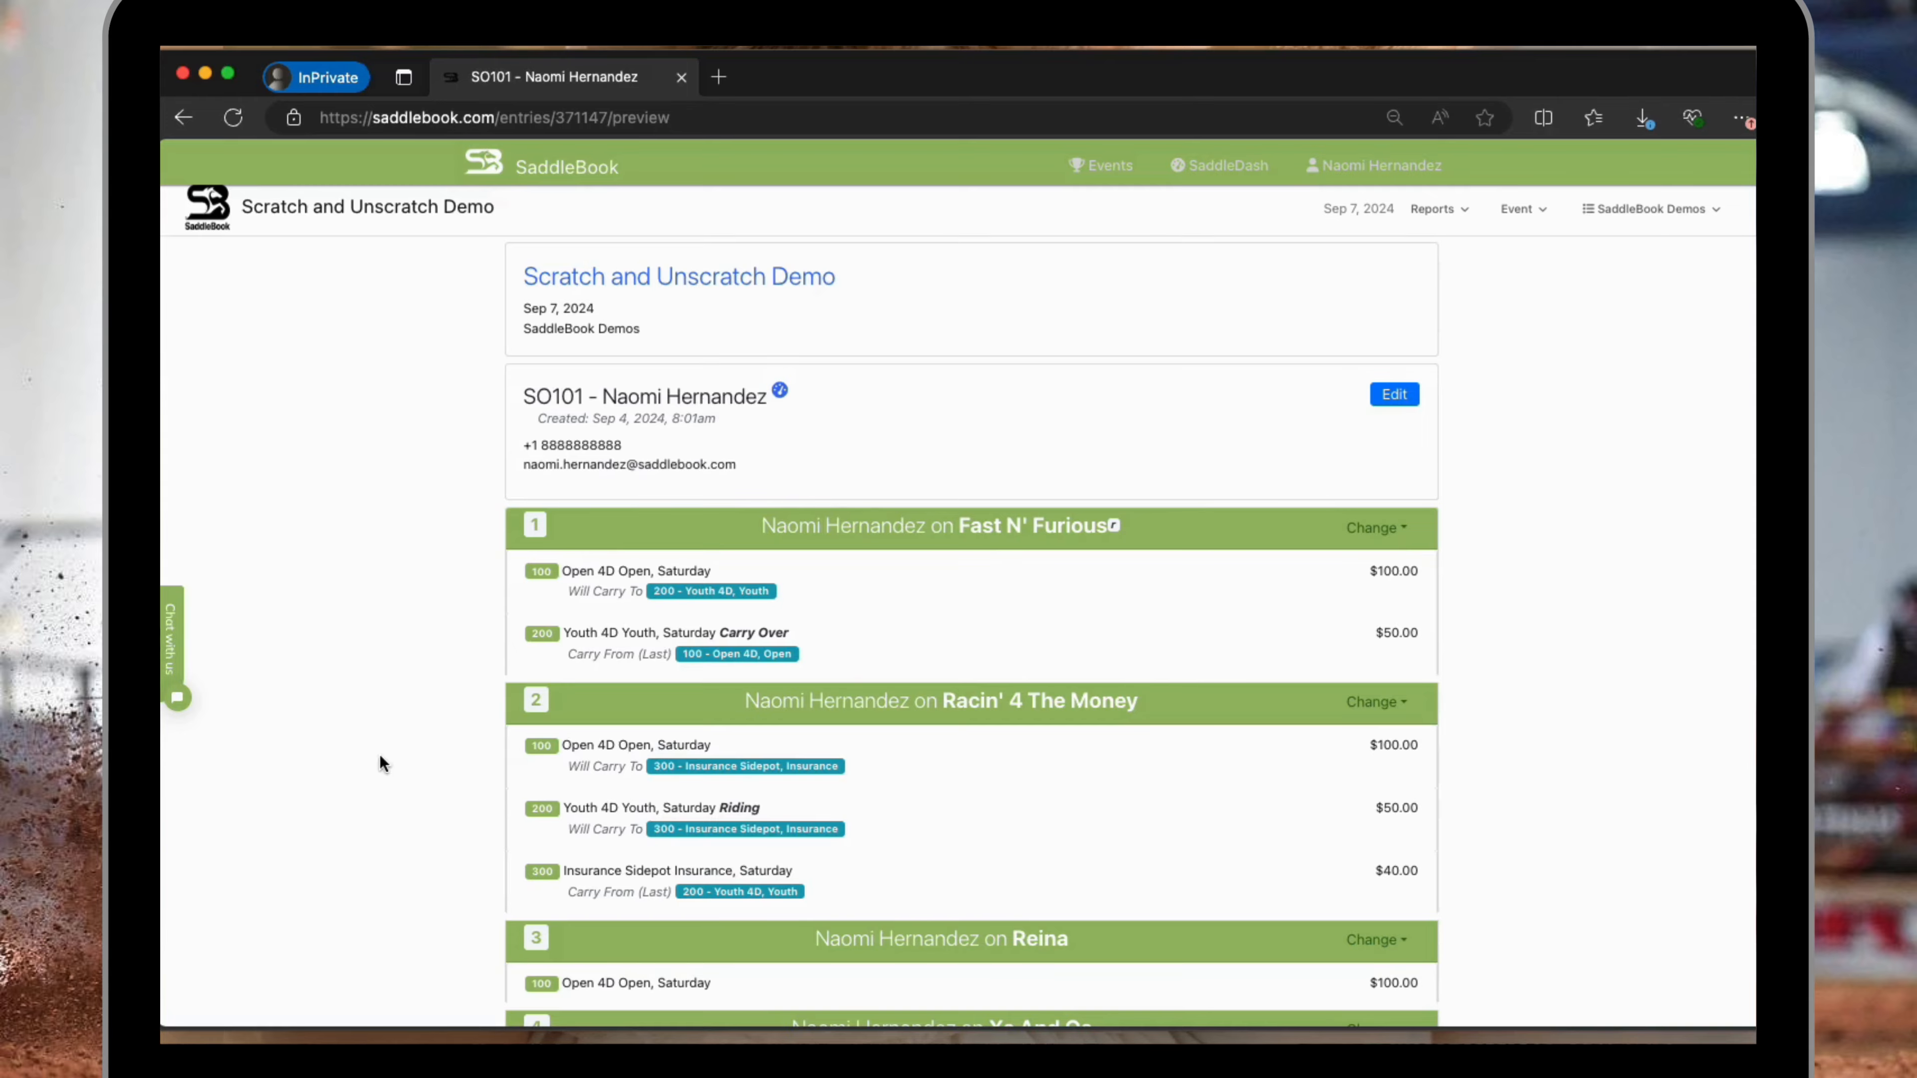
Review the horses on the entry and open the Opt Out/Scratch form for Fast N' Furious.
scroll(379, 757, "down", 5)
scroll(379, 762, "up", 3)
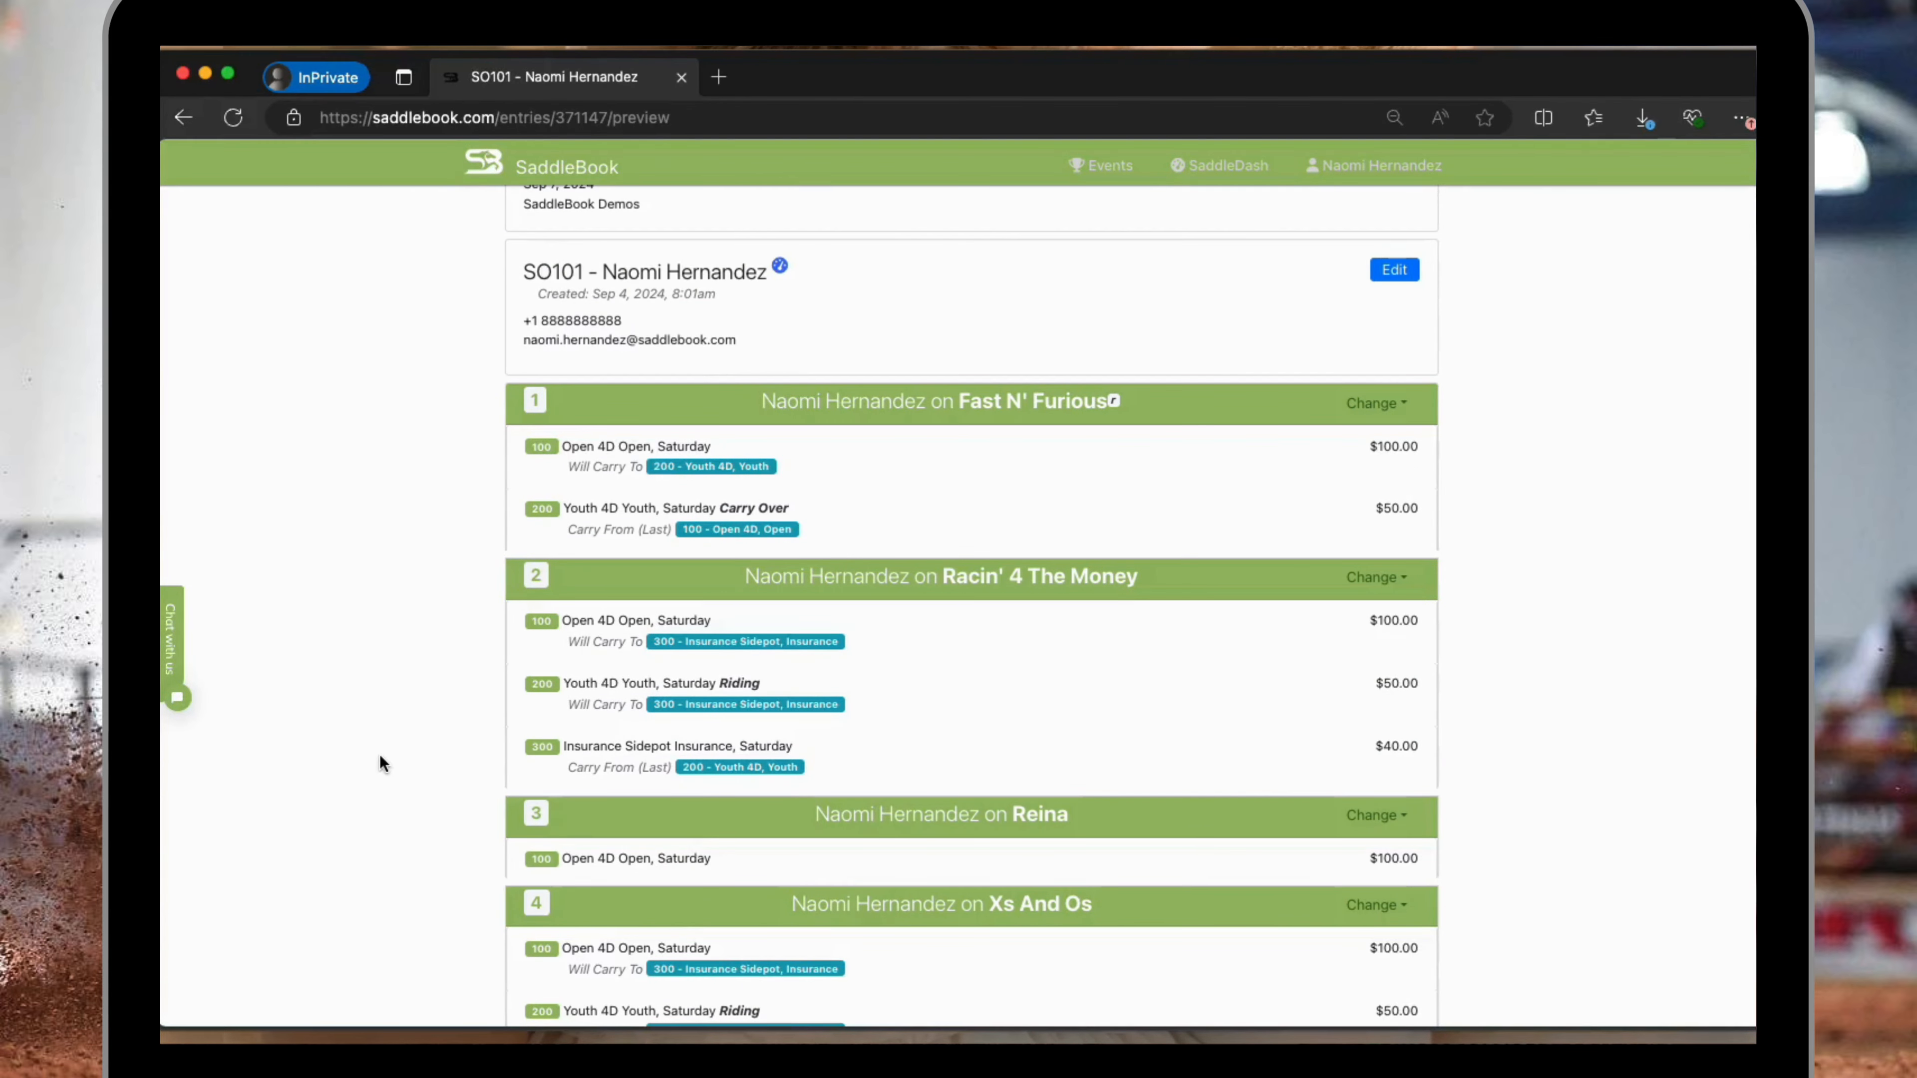
scroll(380, 756, "down", 3)
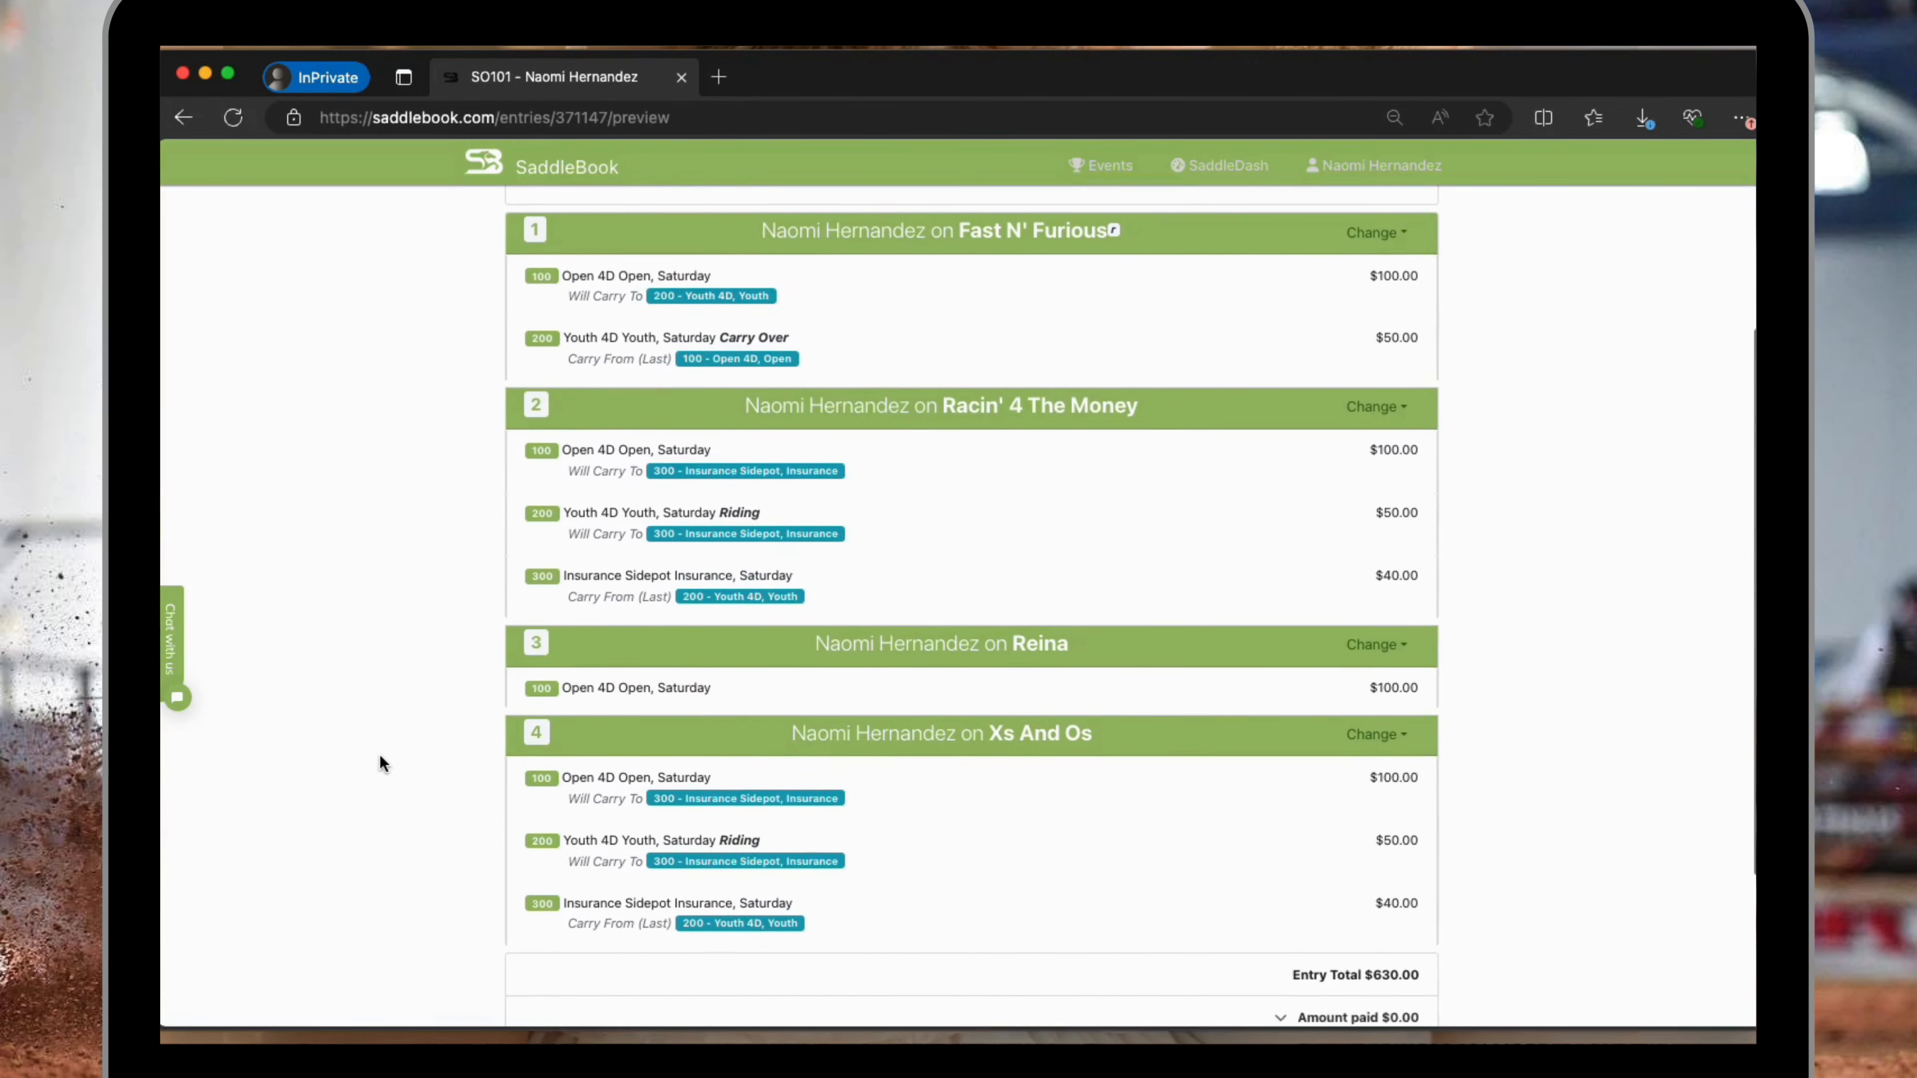
scroll(380, 757, "up", 4)
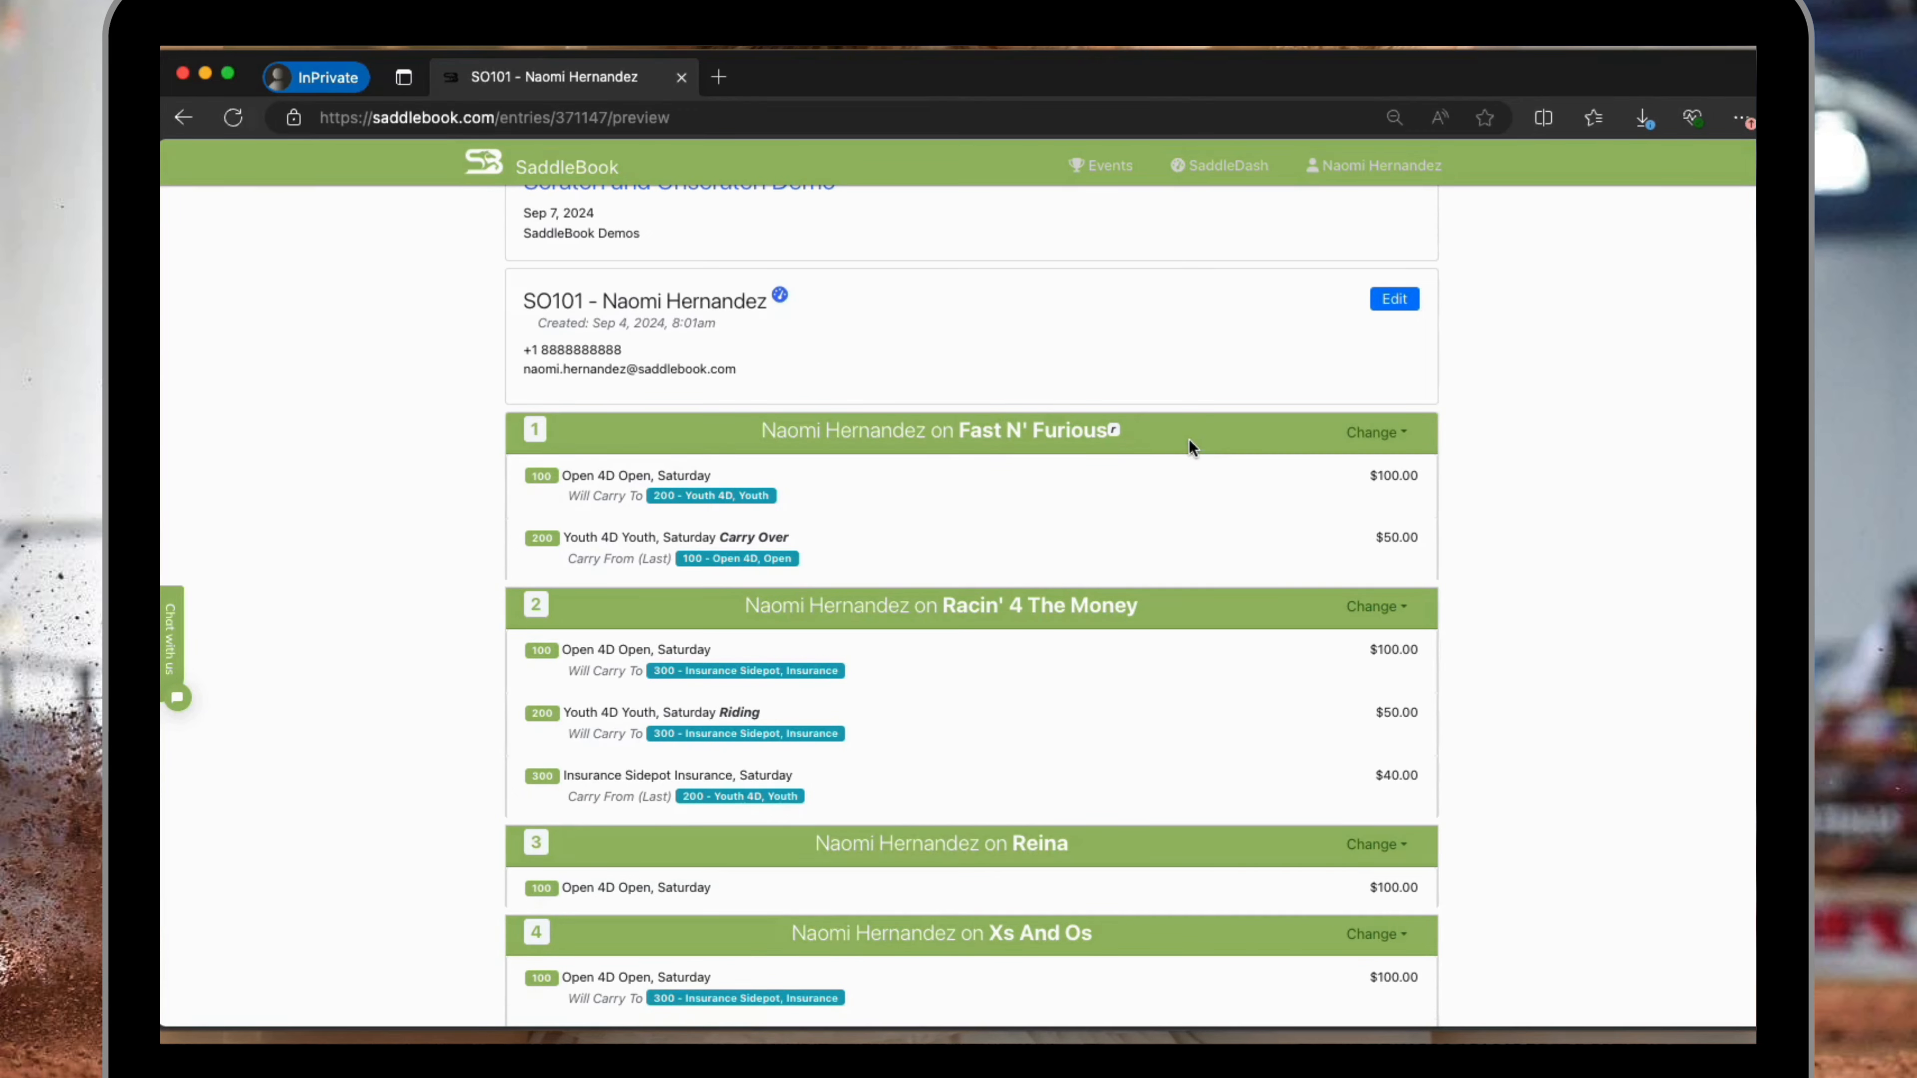
left_click(1393, 445)
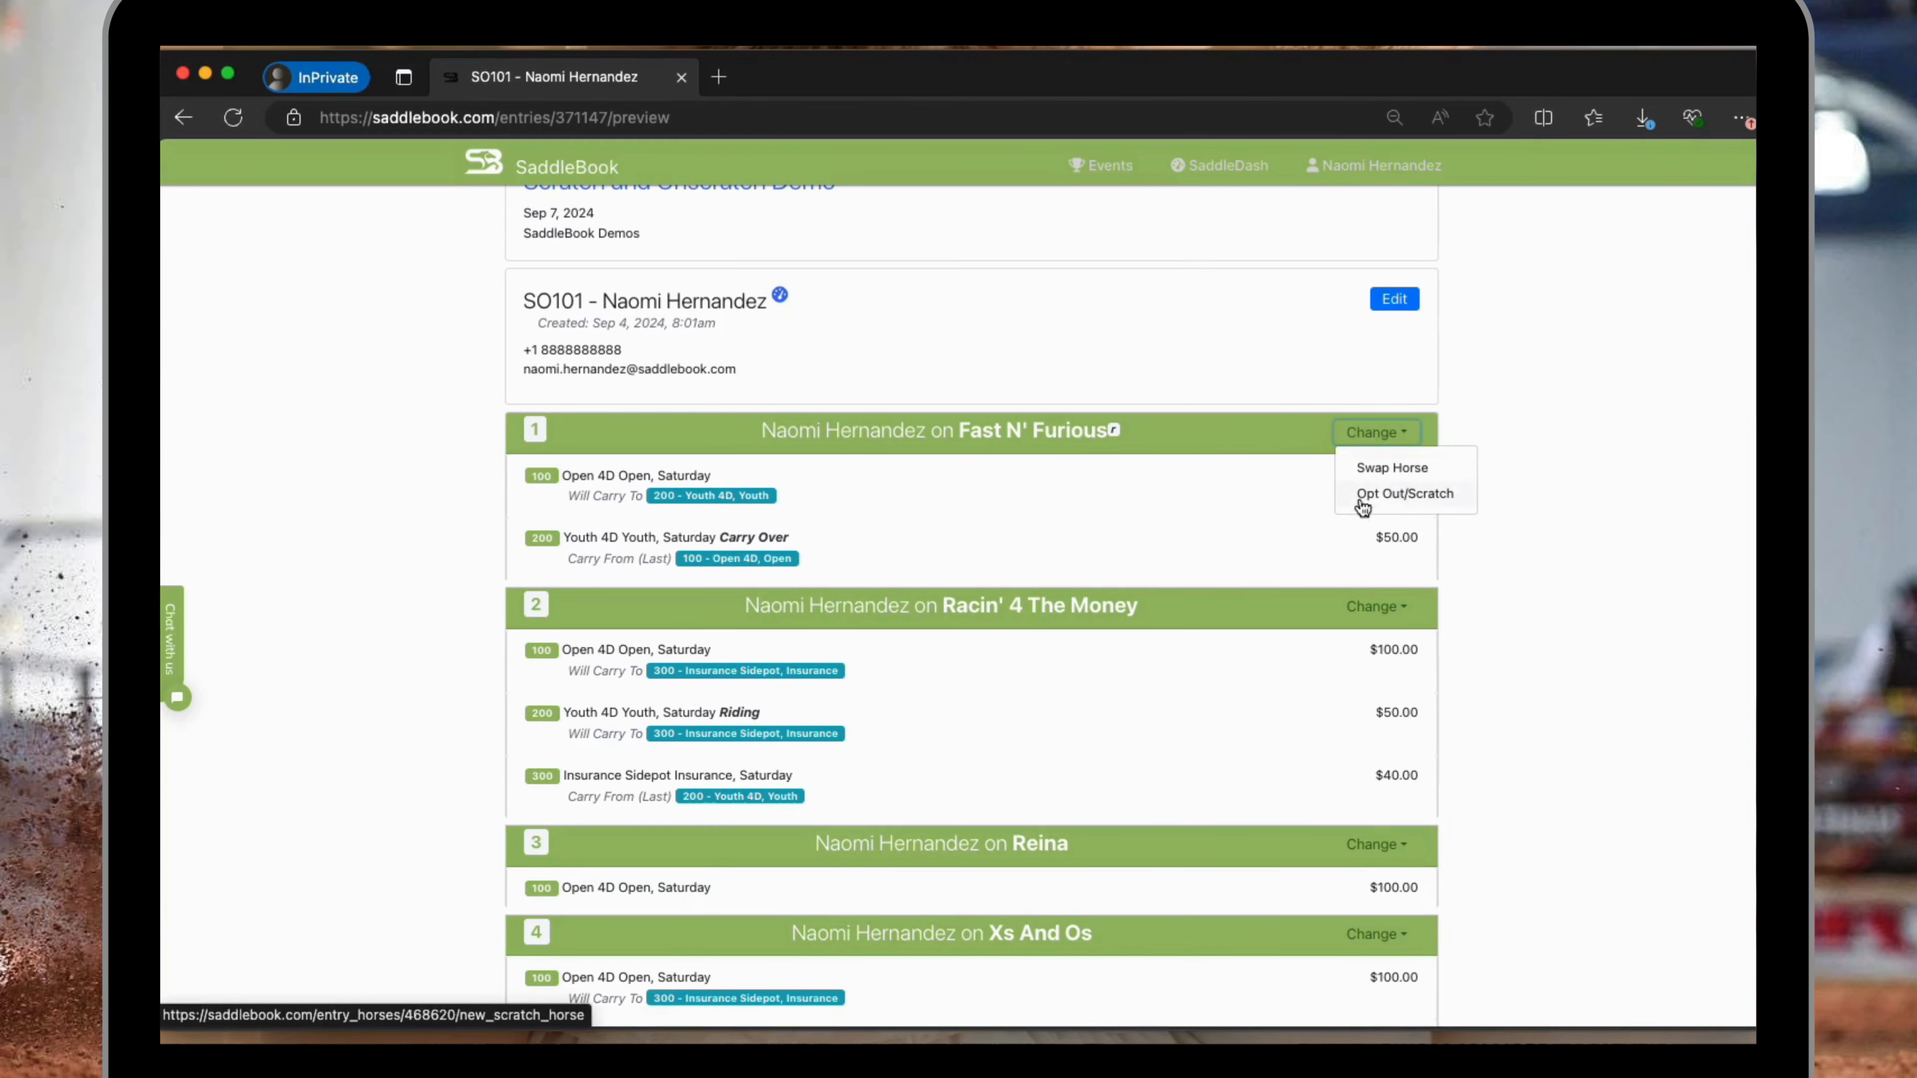
left_click(1400, 497)
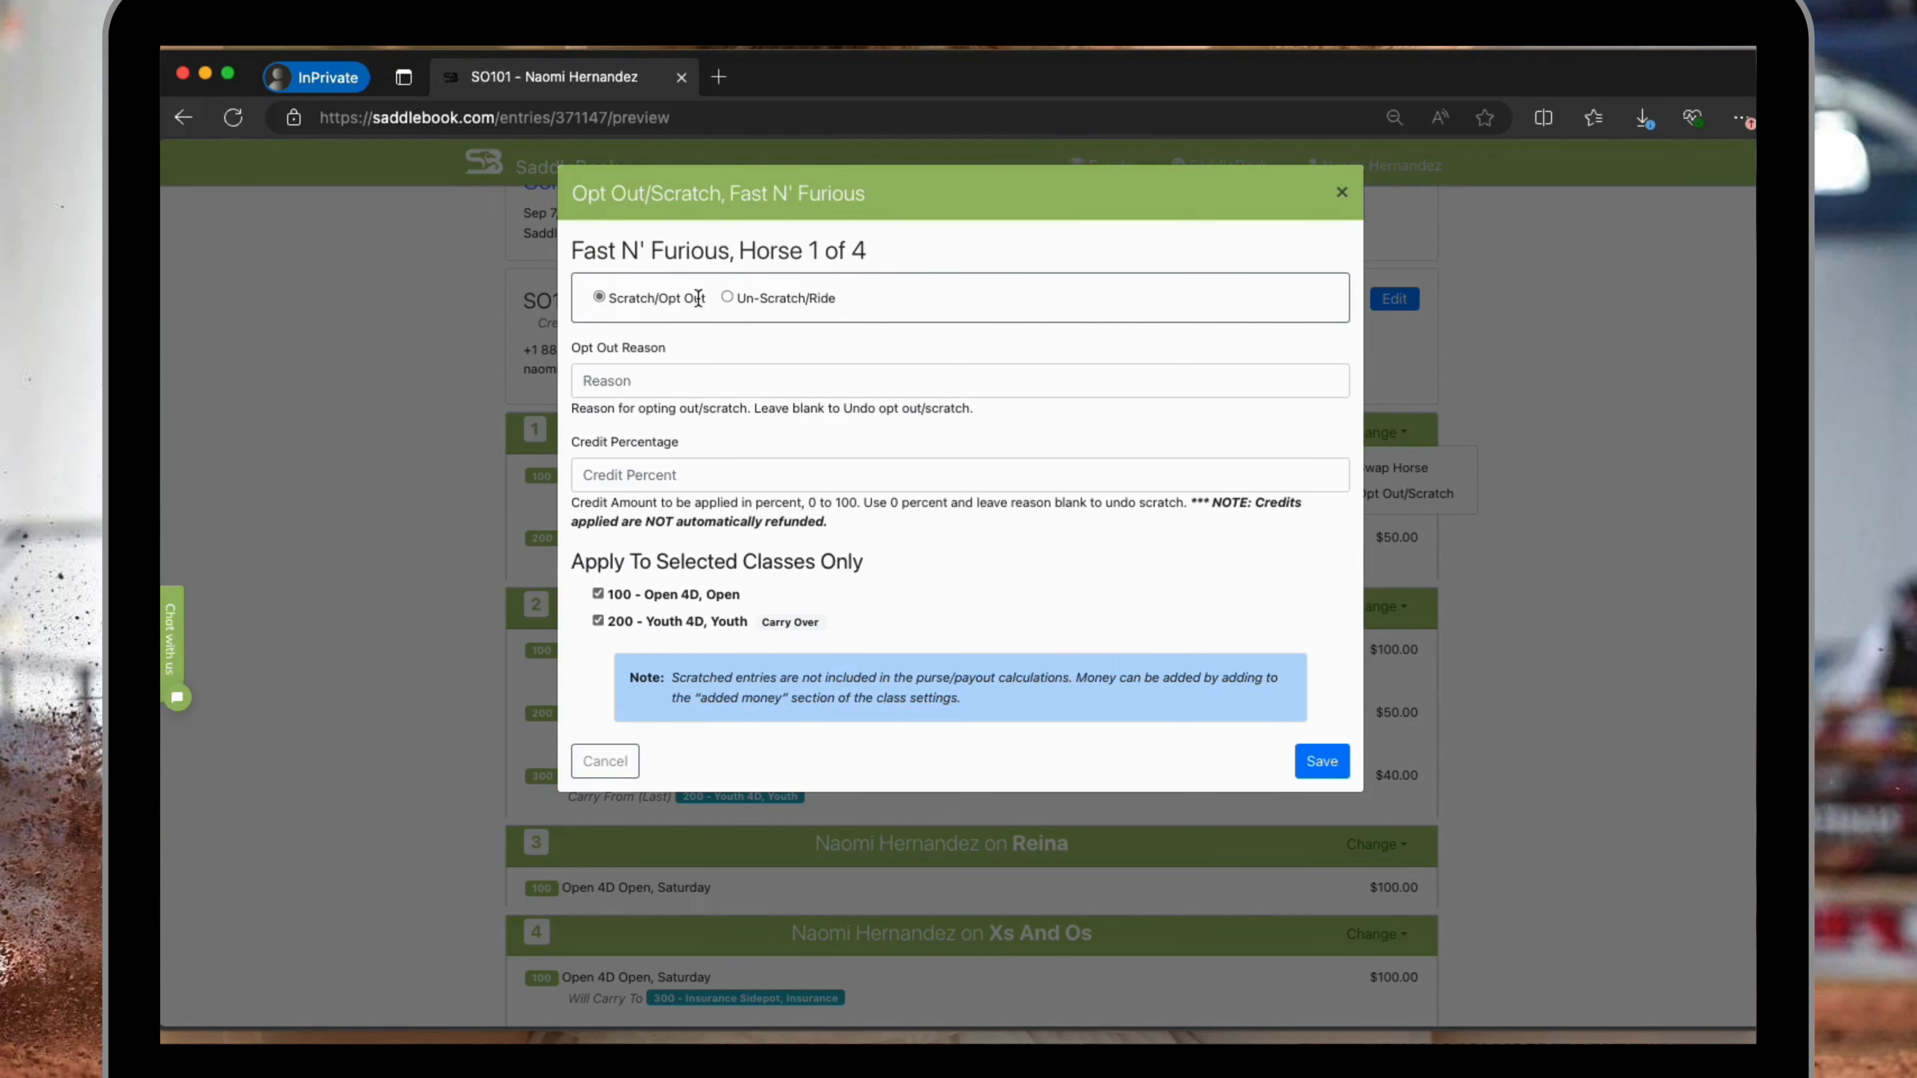
Scratch Fast N' Furious with reason Scratch and 100 percent credit, applied only to class 100 - Open 4D, and save.
left_click(616, 378)
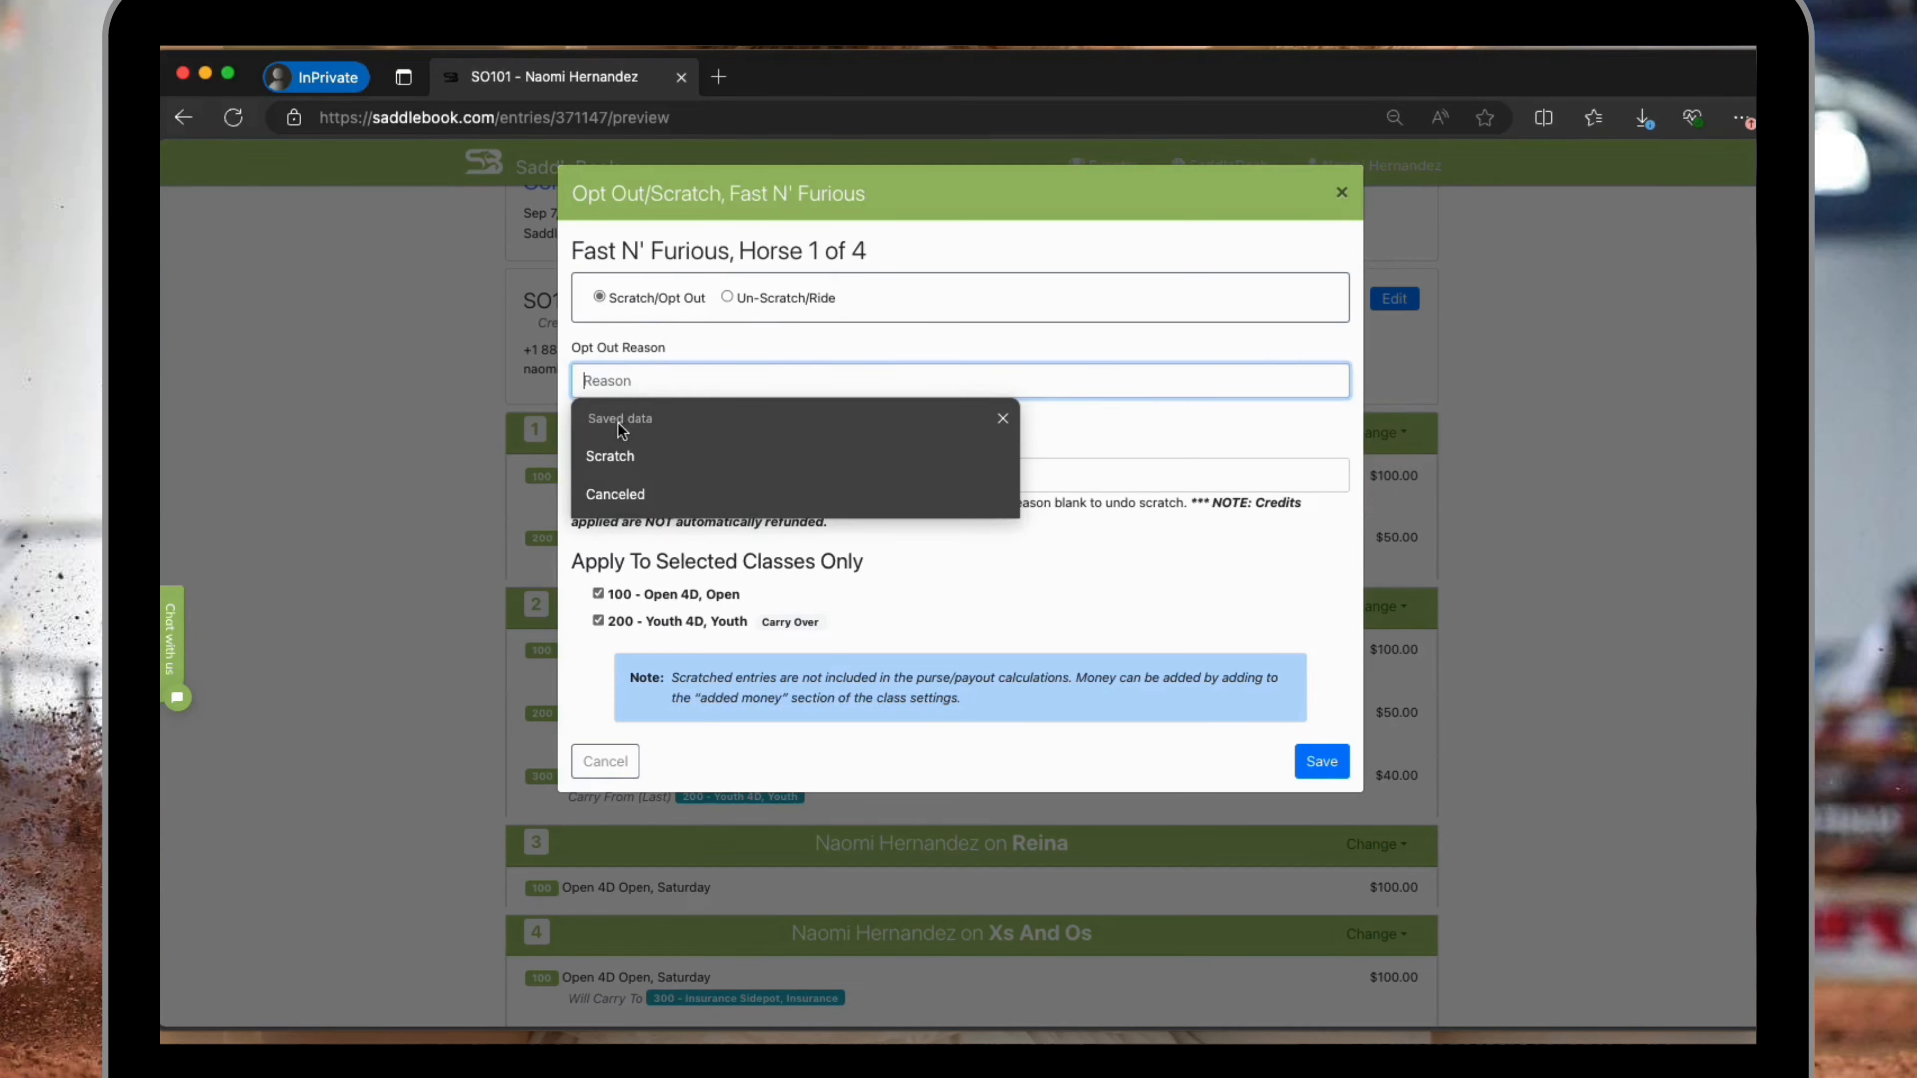
left_click(618, 456)
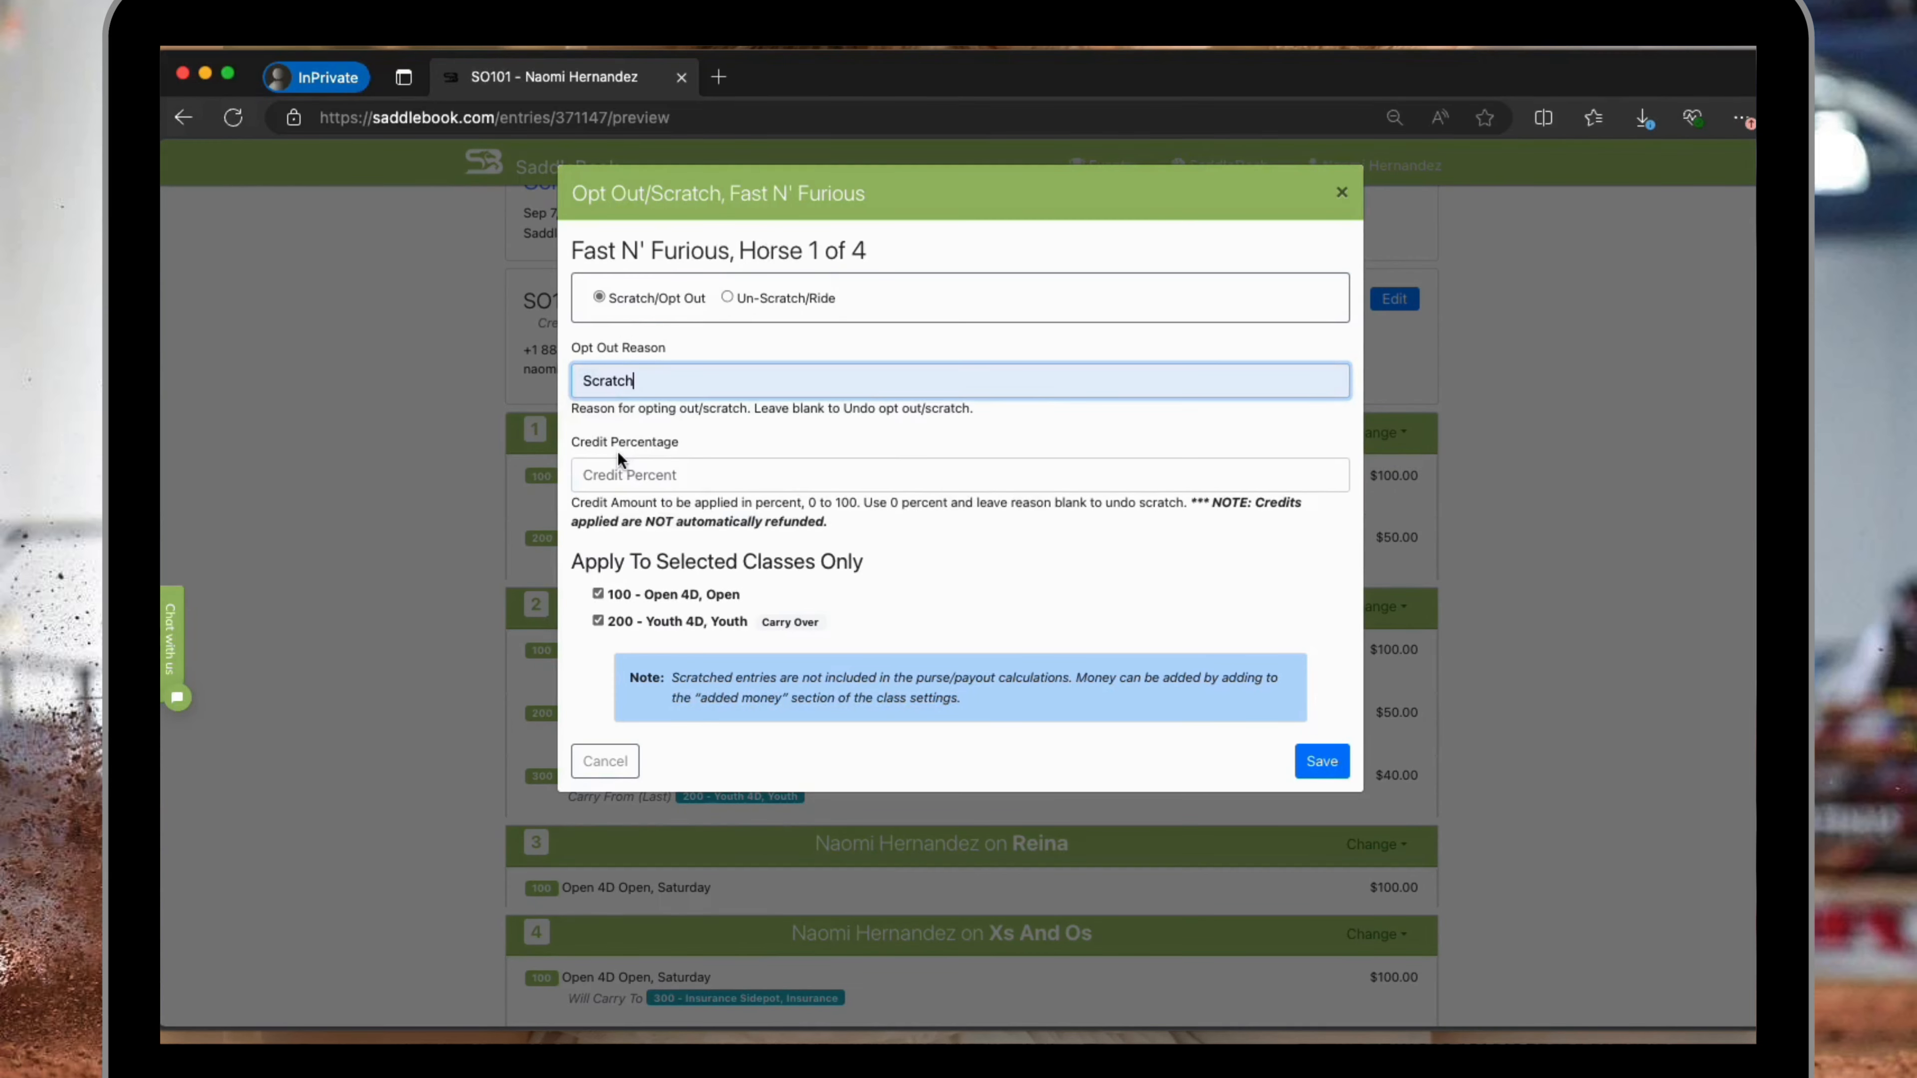
left_click(671, 474)
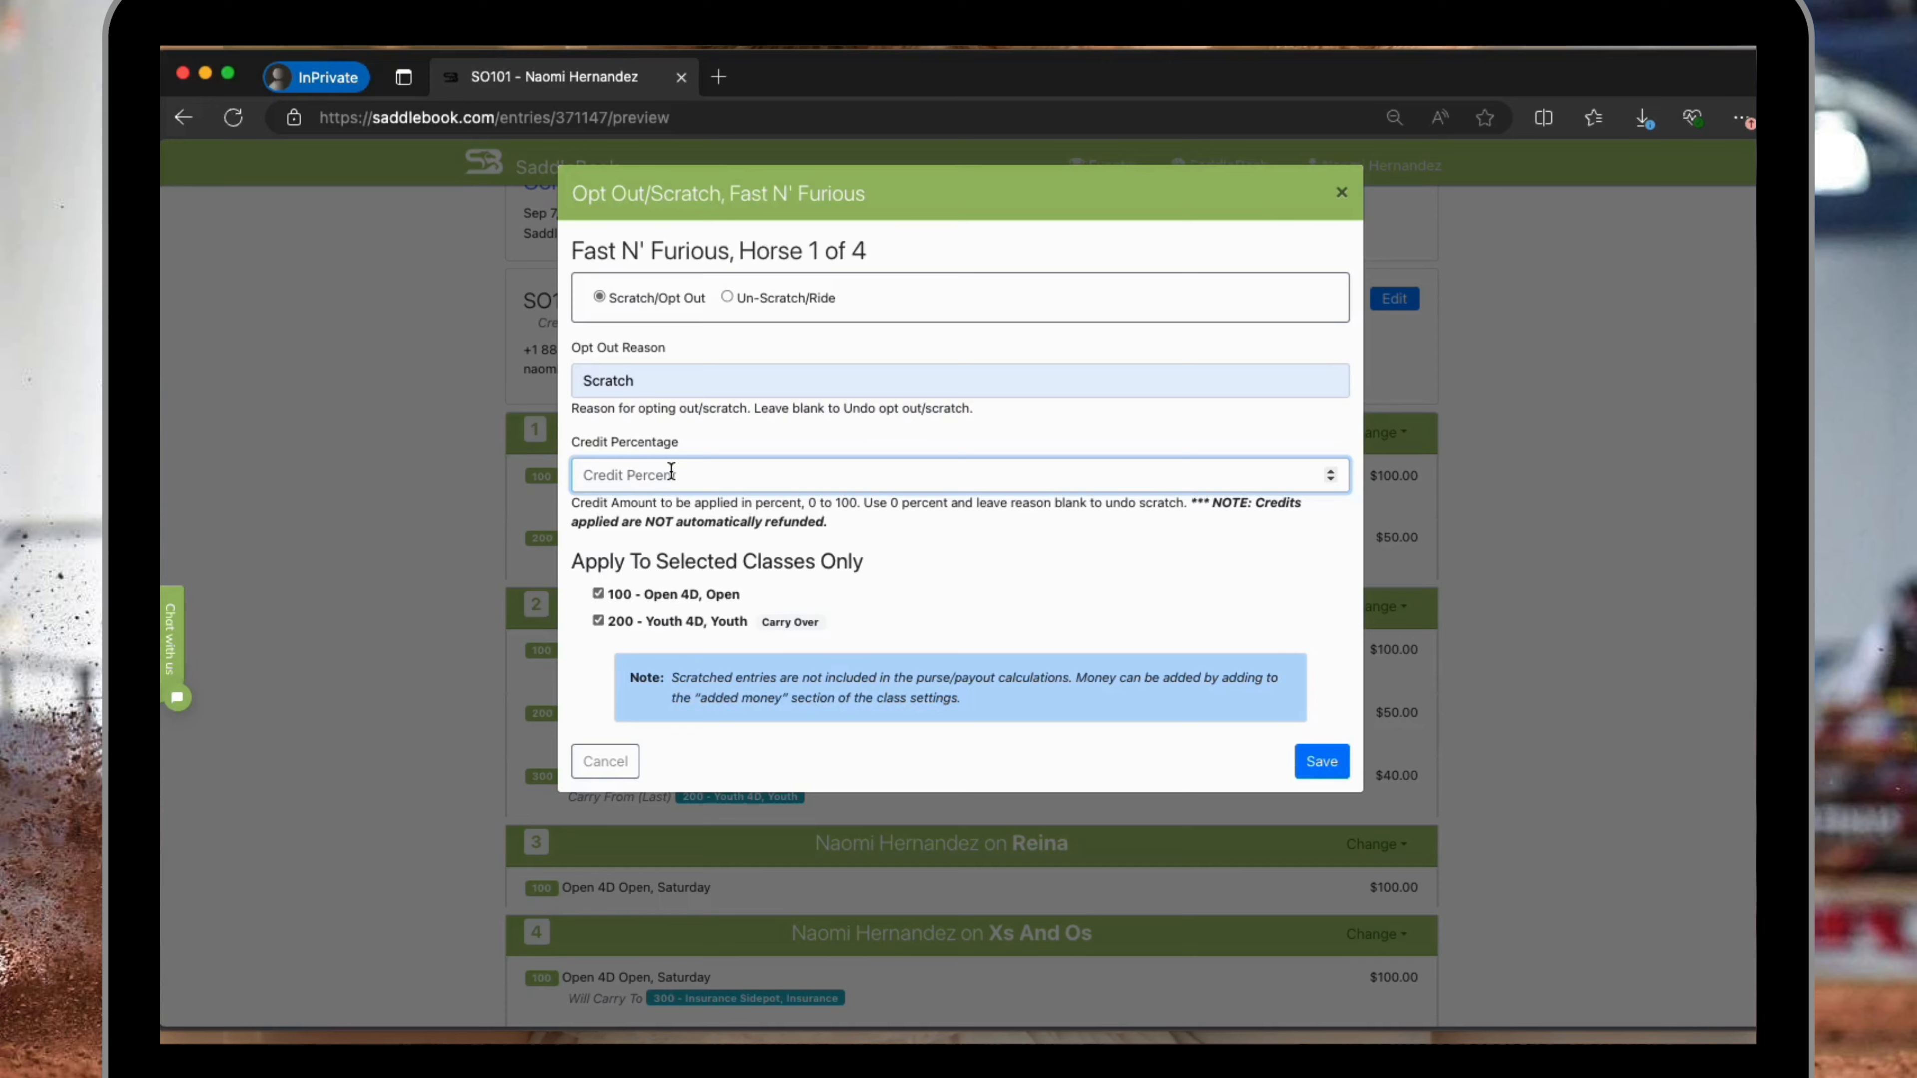
type("100")
left_click(598, 620)
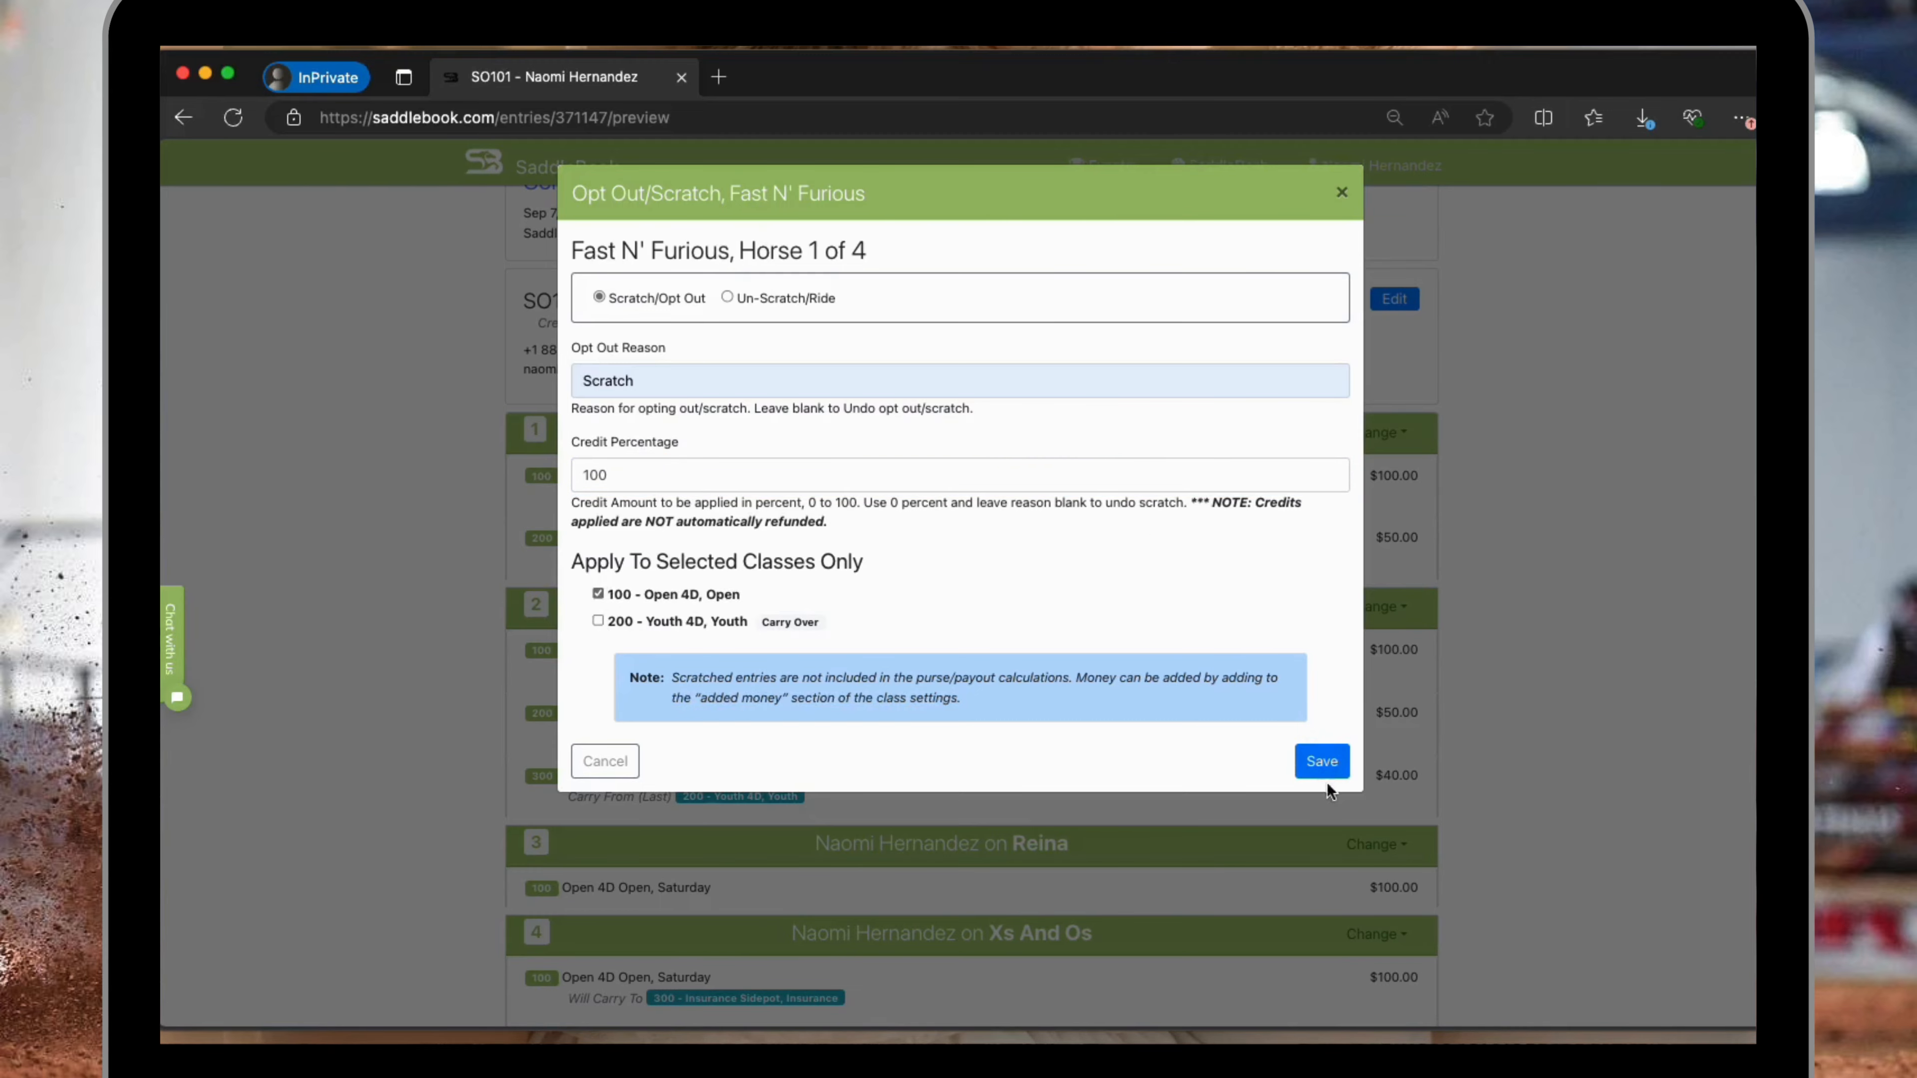
left_click(1323, 761)
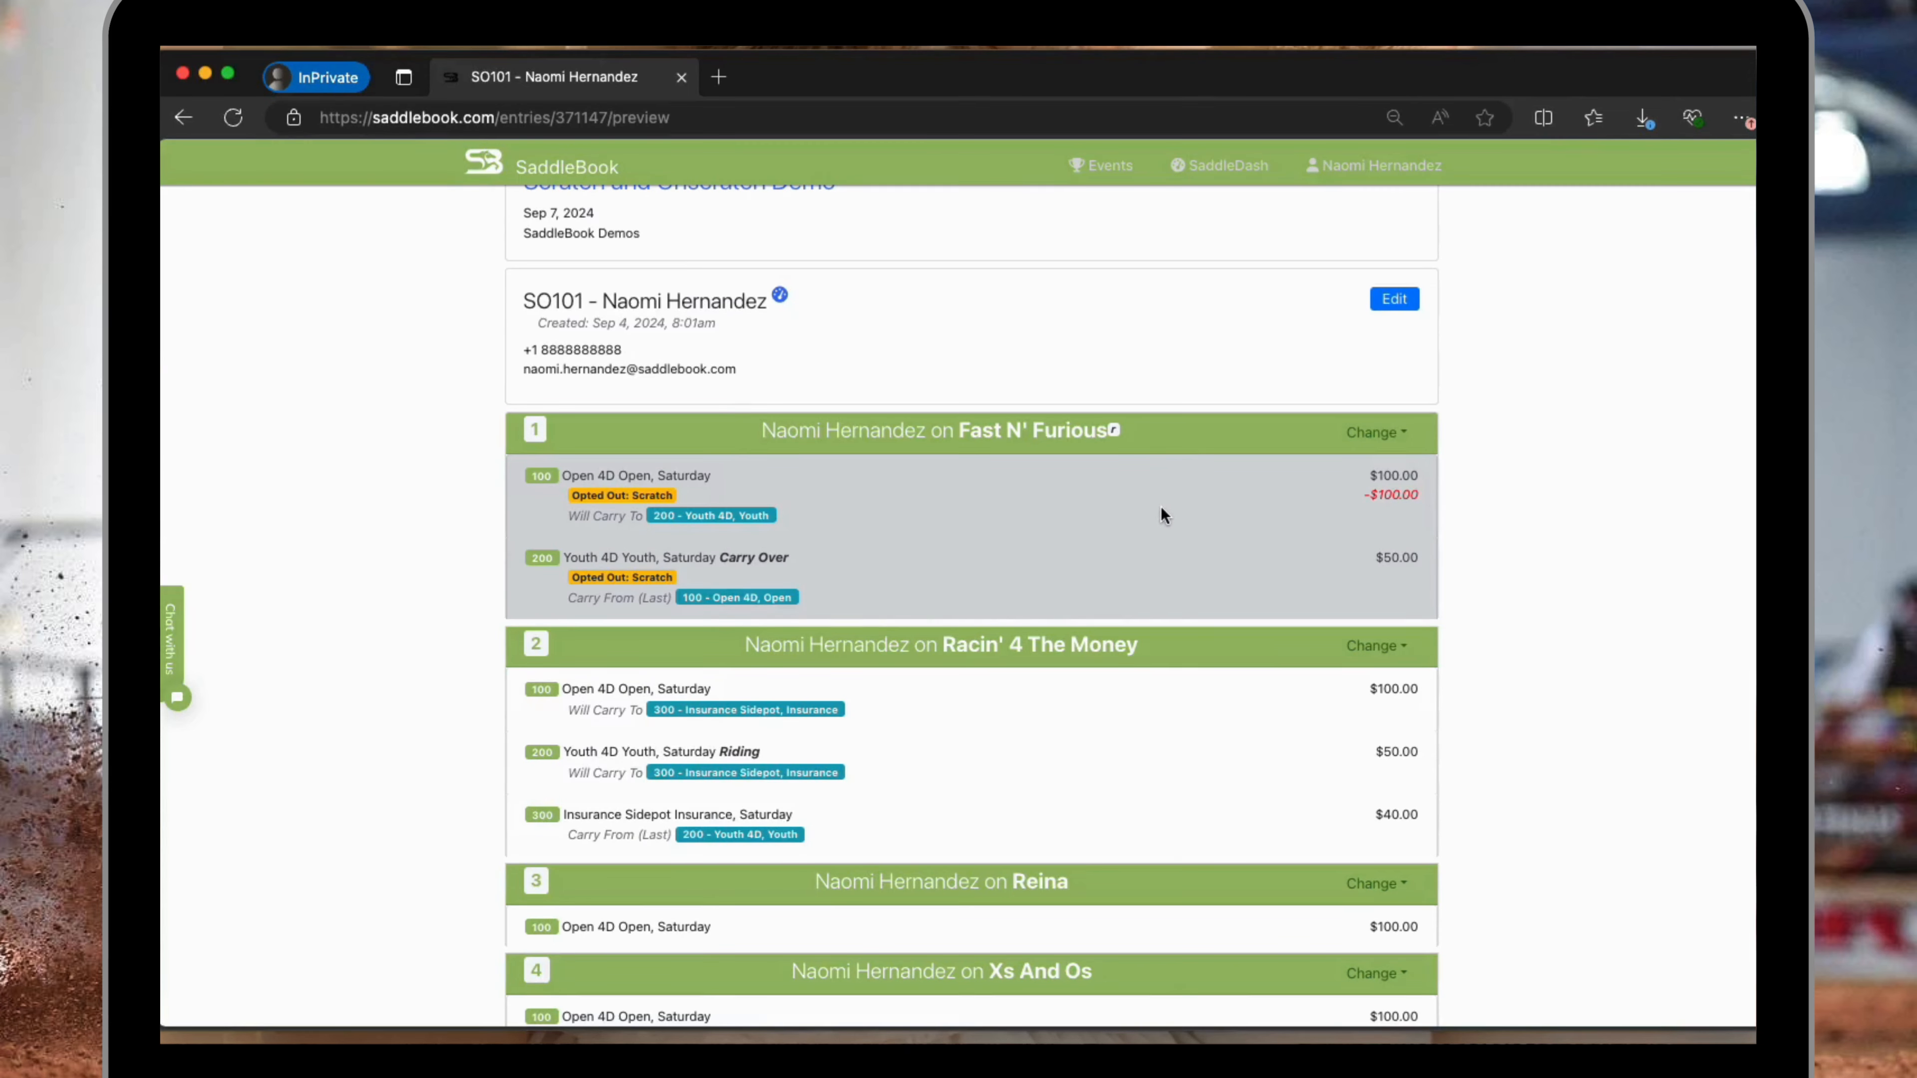
left_click(1395, 306)
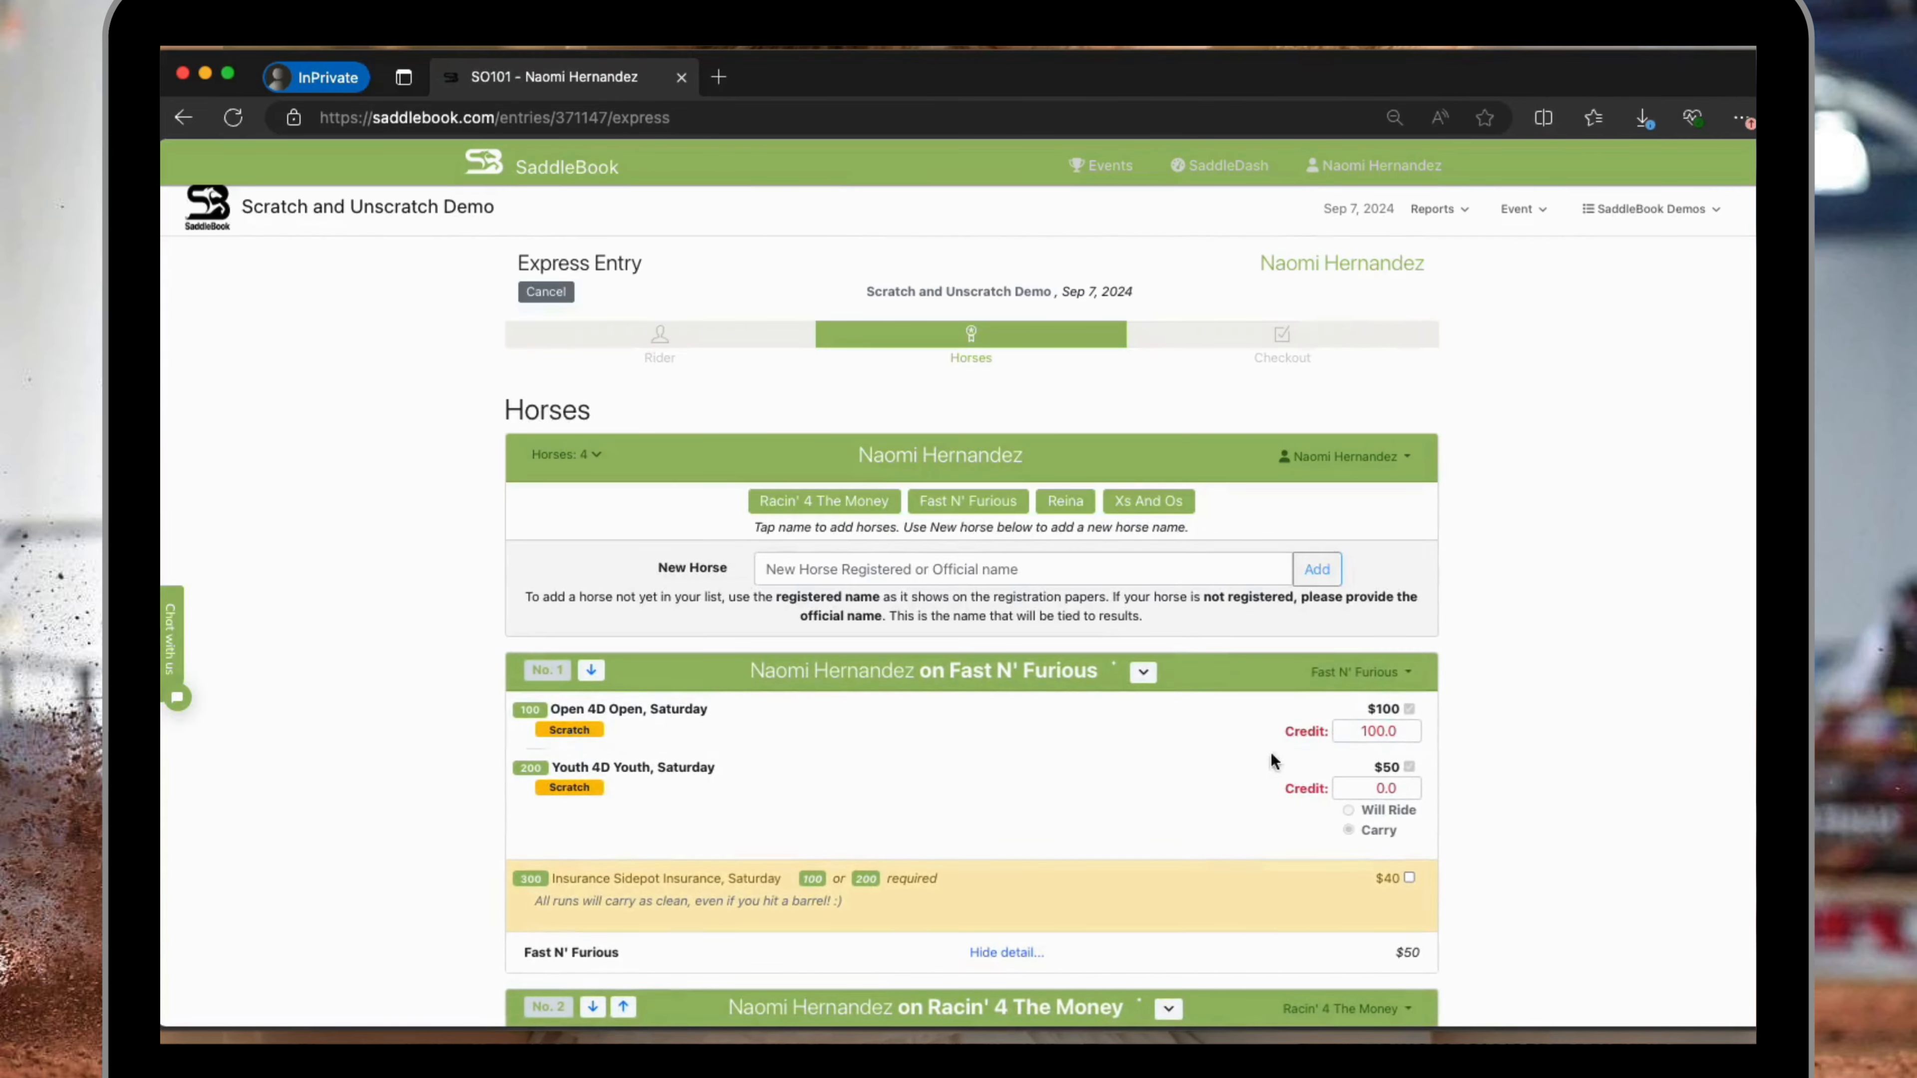
left_click(1378, 790)
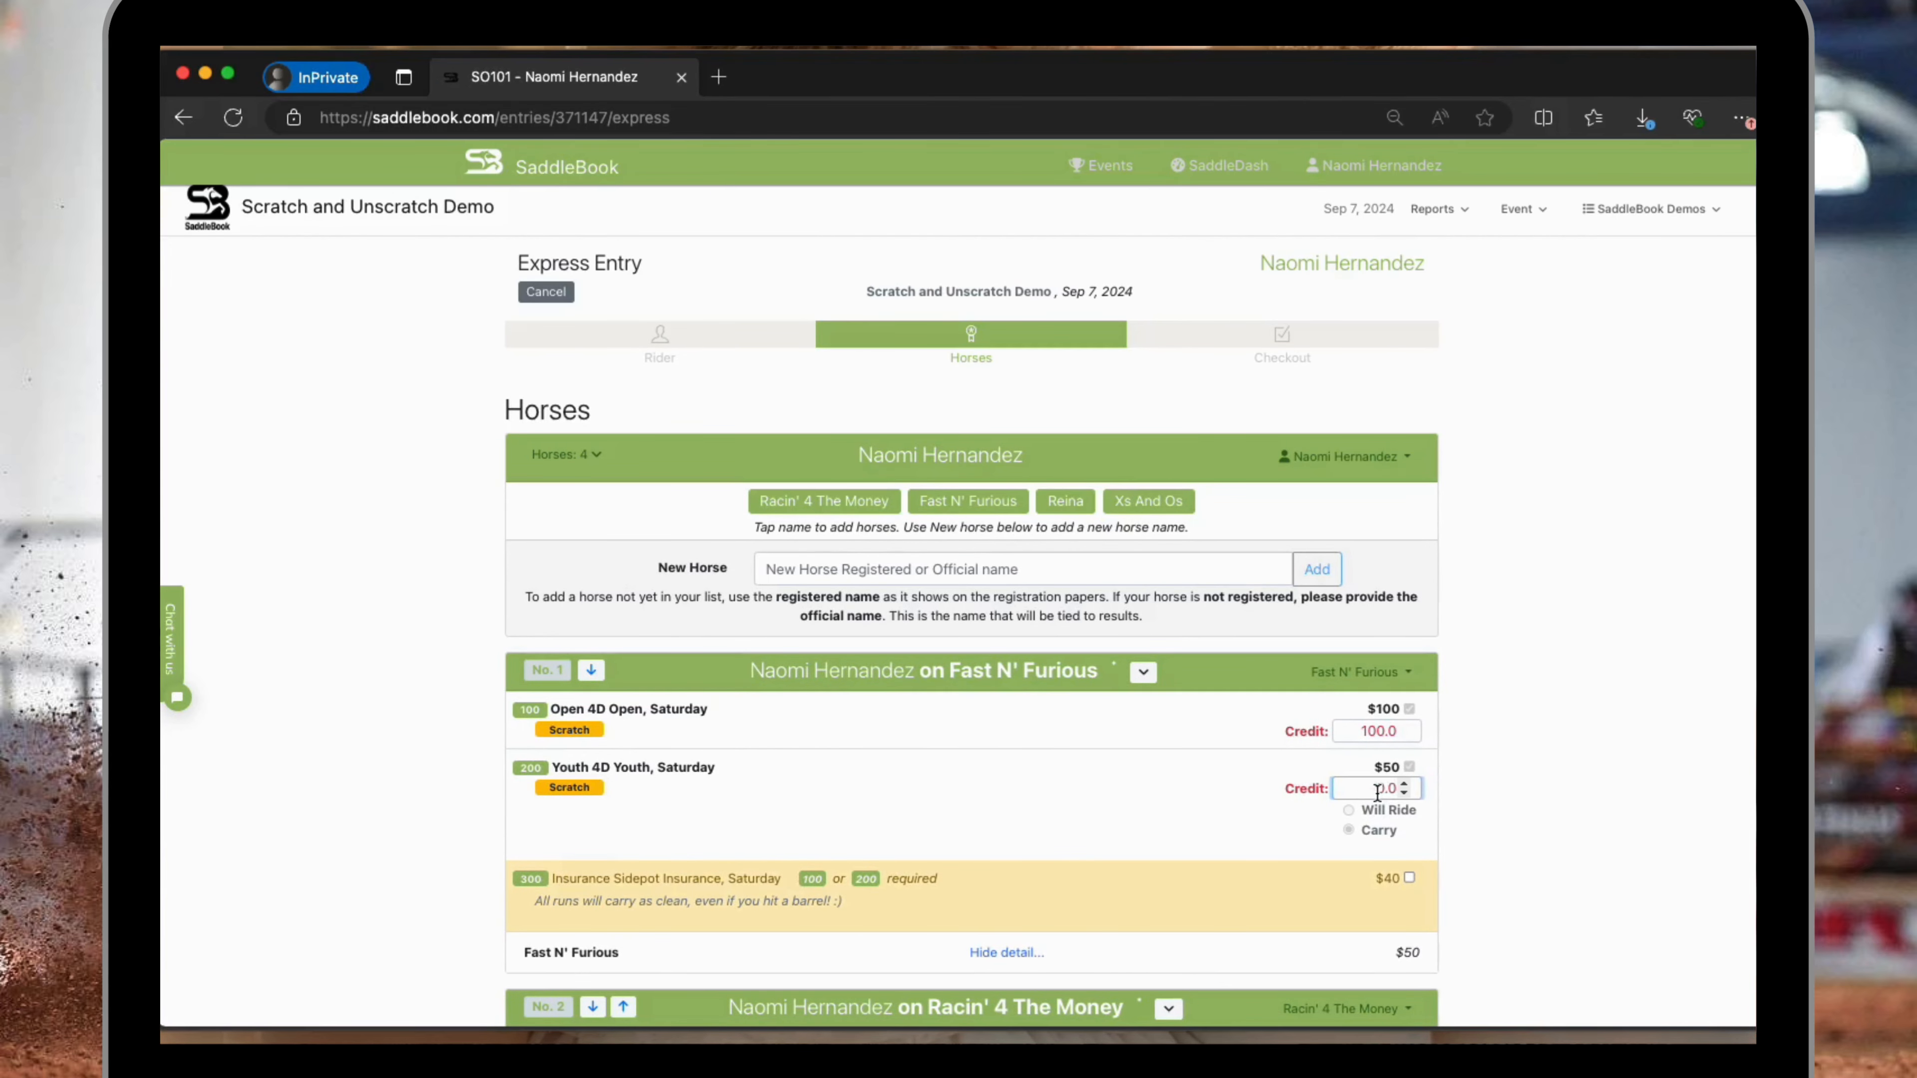
type("5")
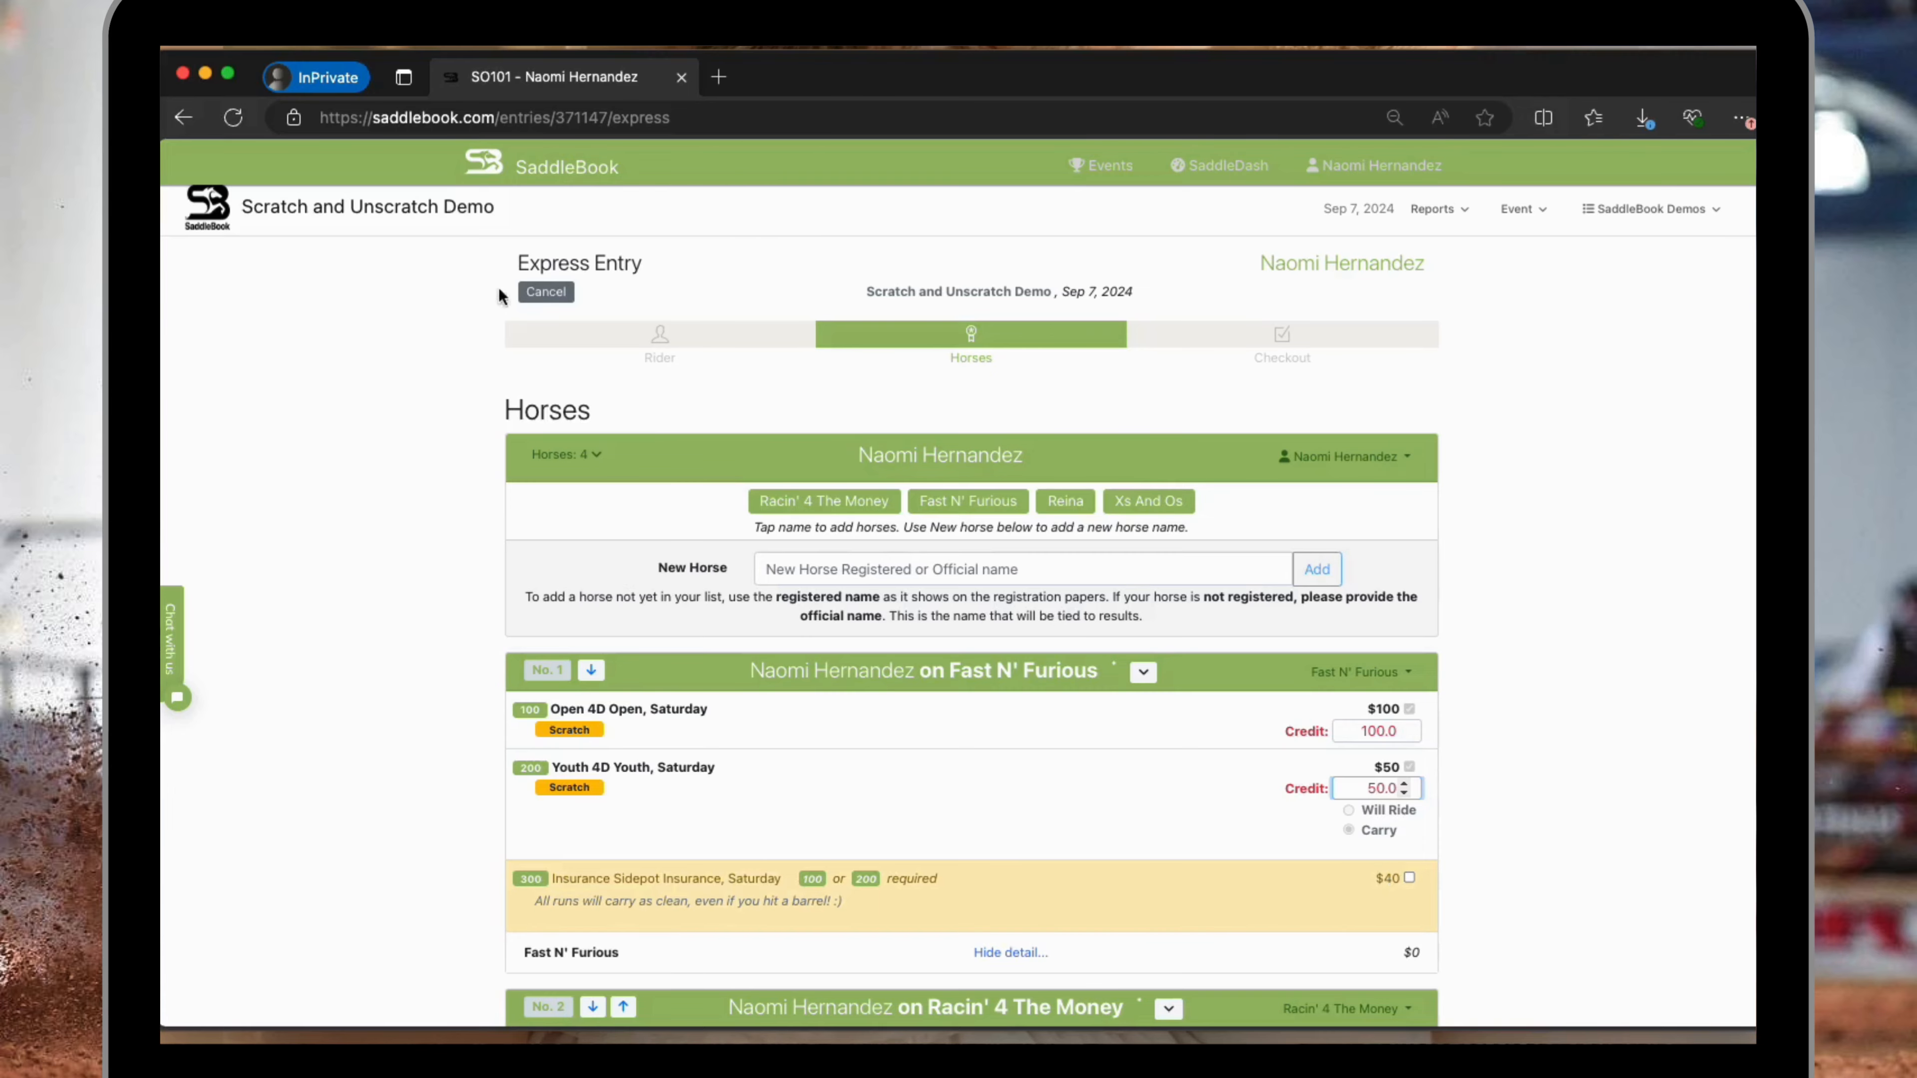
left_click(546, 292)
left_click(880, 499)
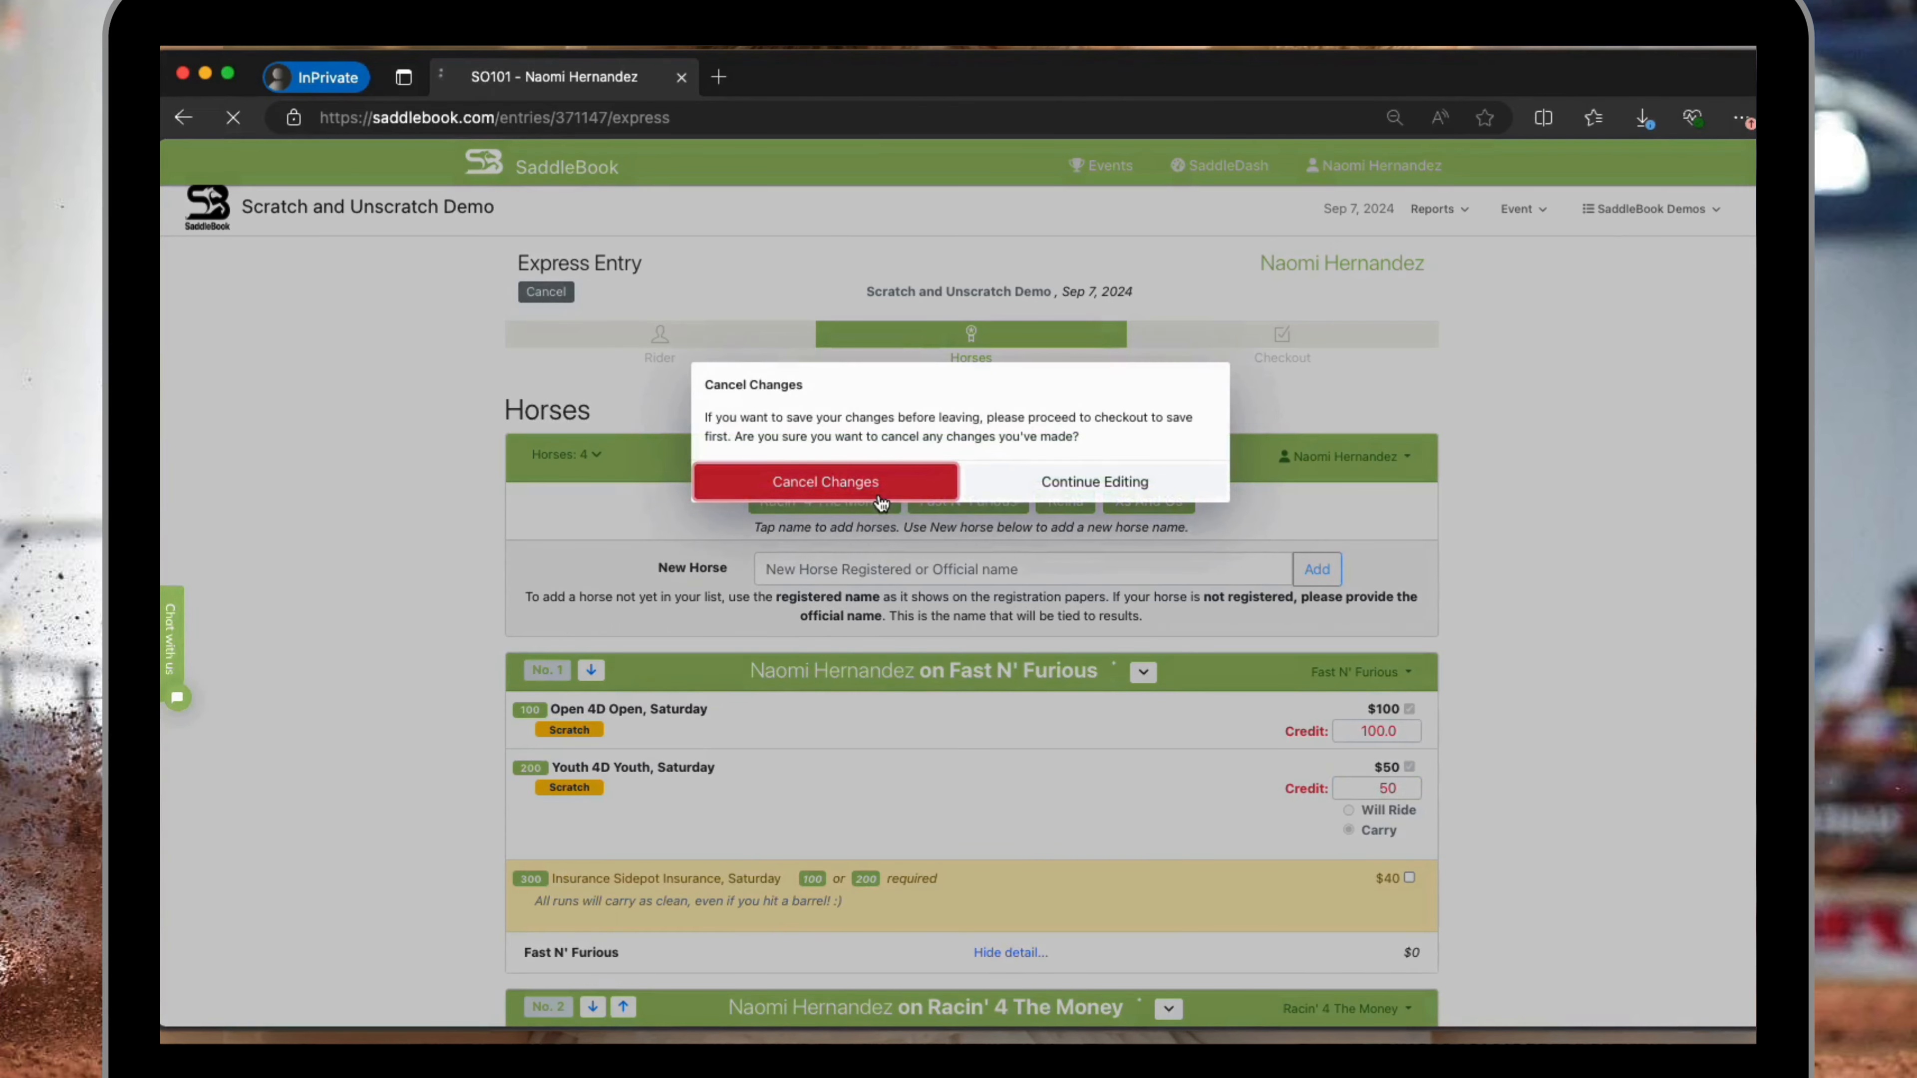
Scratch Fast N' Furious from both the Open 4D and Youth 4D classes with reason Scratch and 100 percent credit, and save.
left_click(1366, 529)
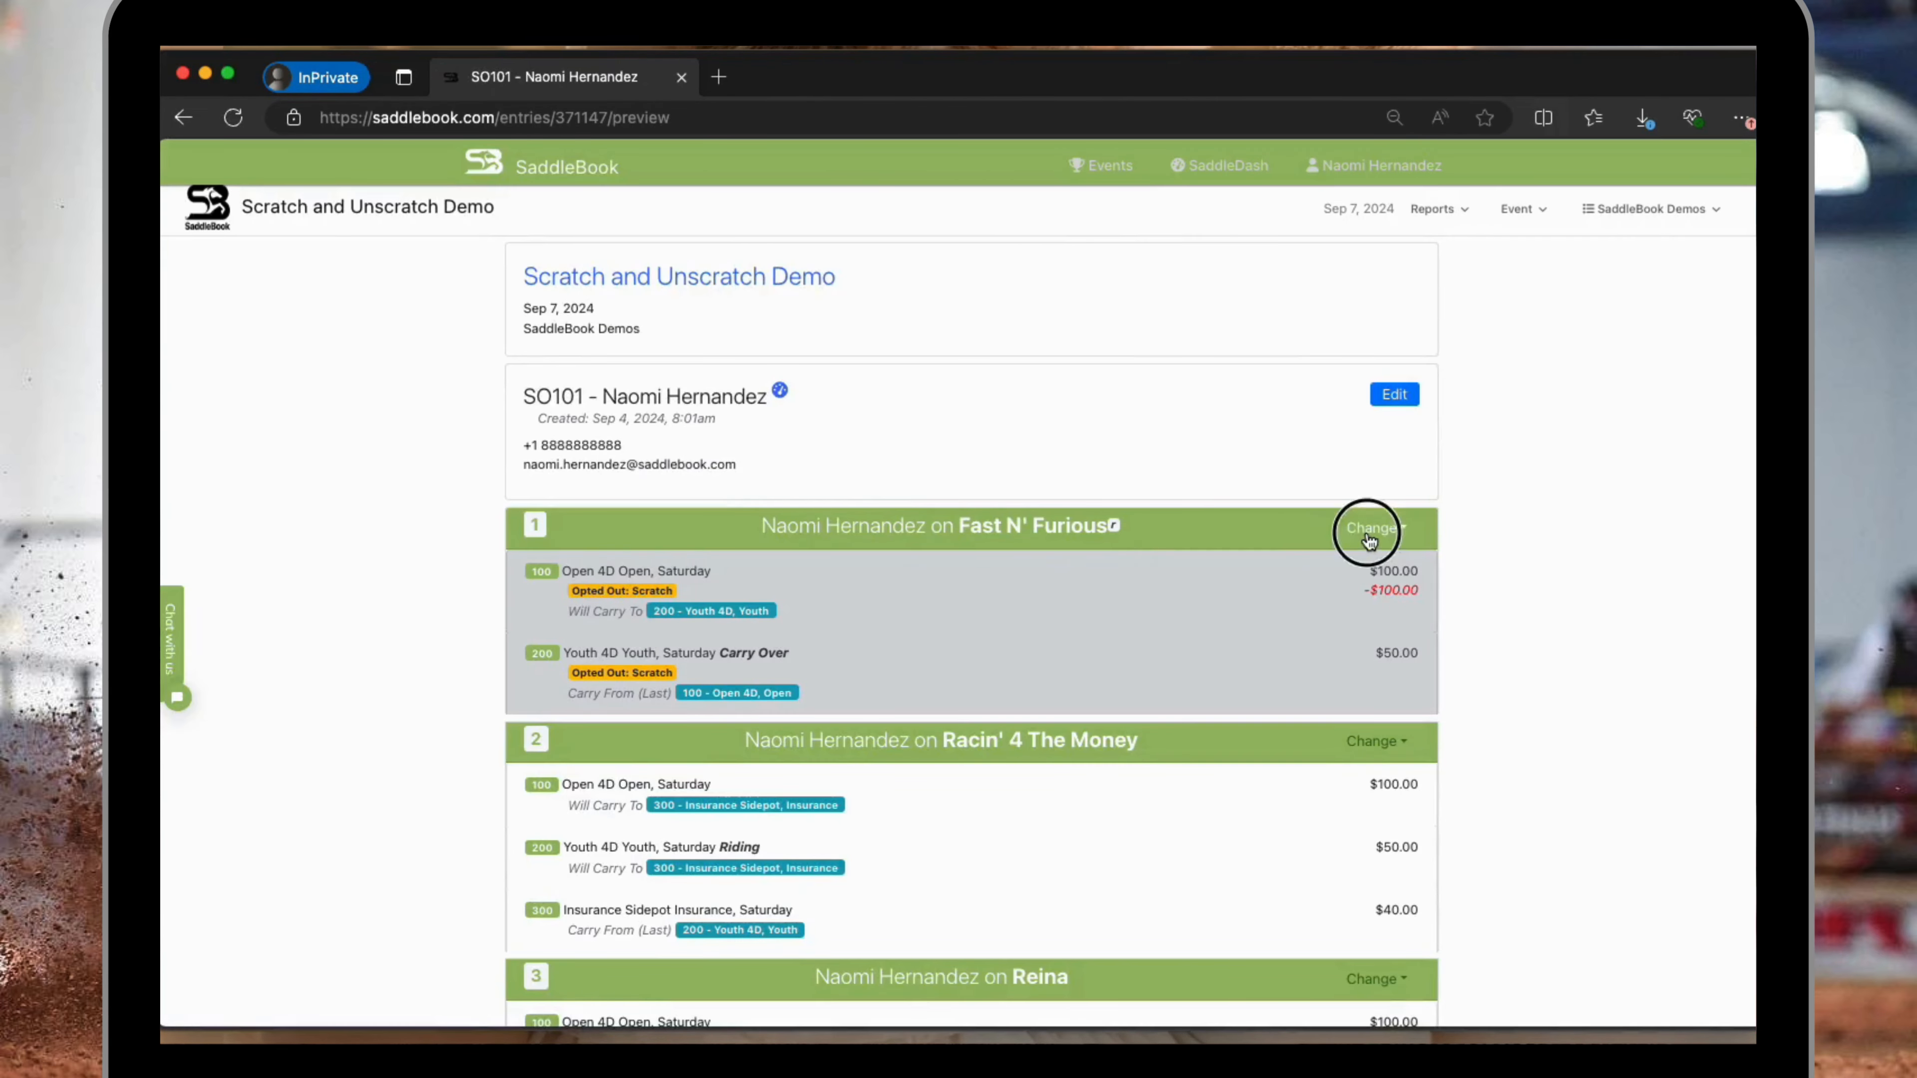
left_click(1385, 593)
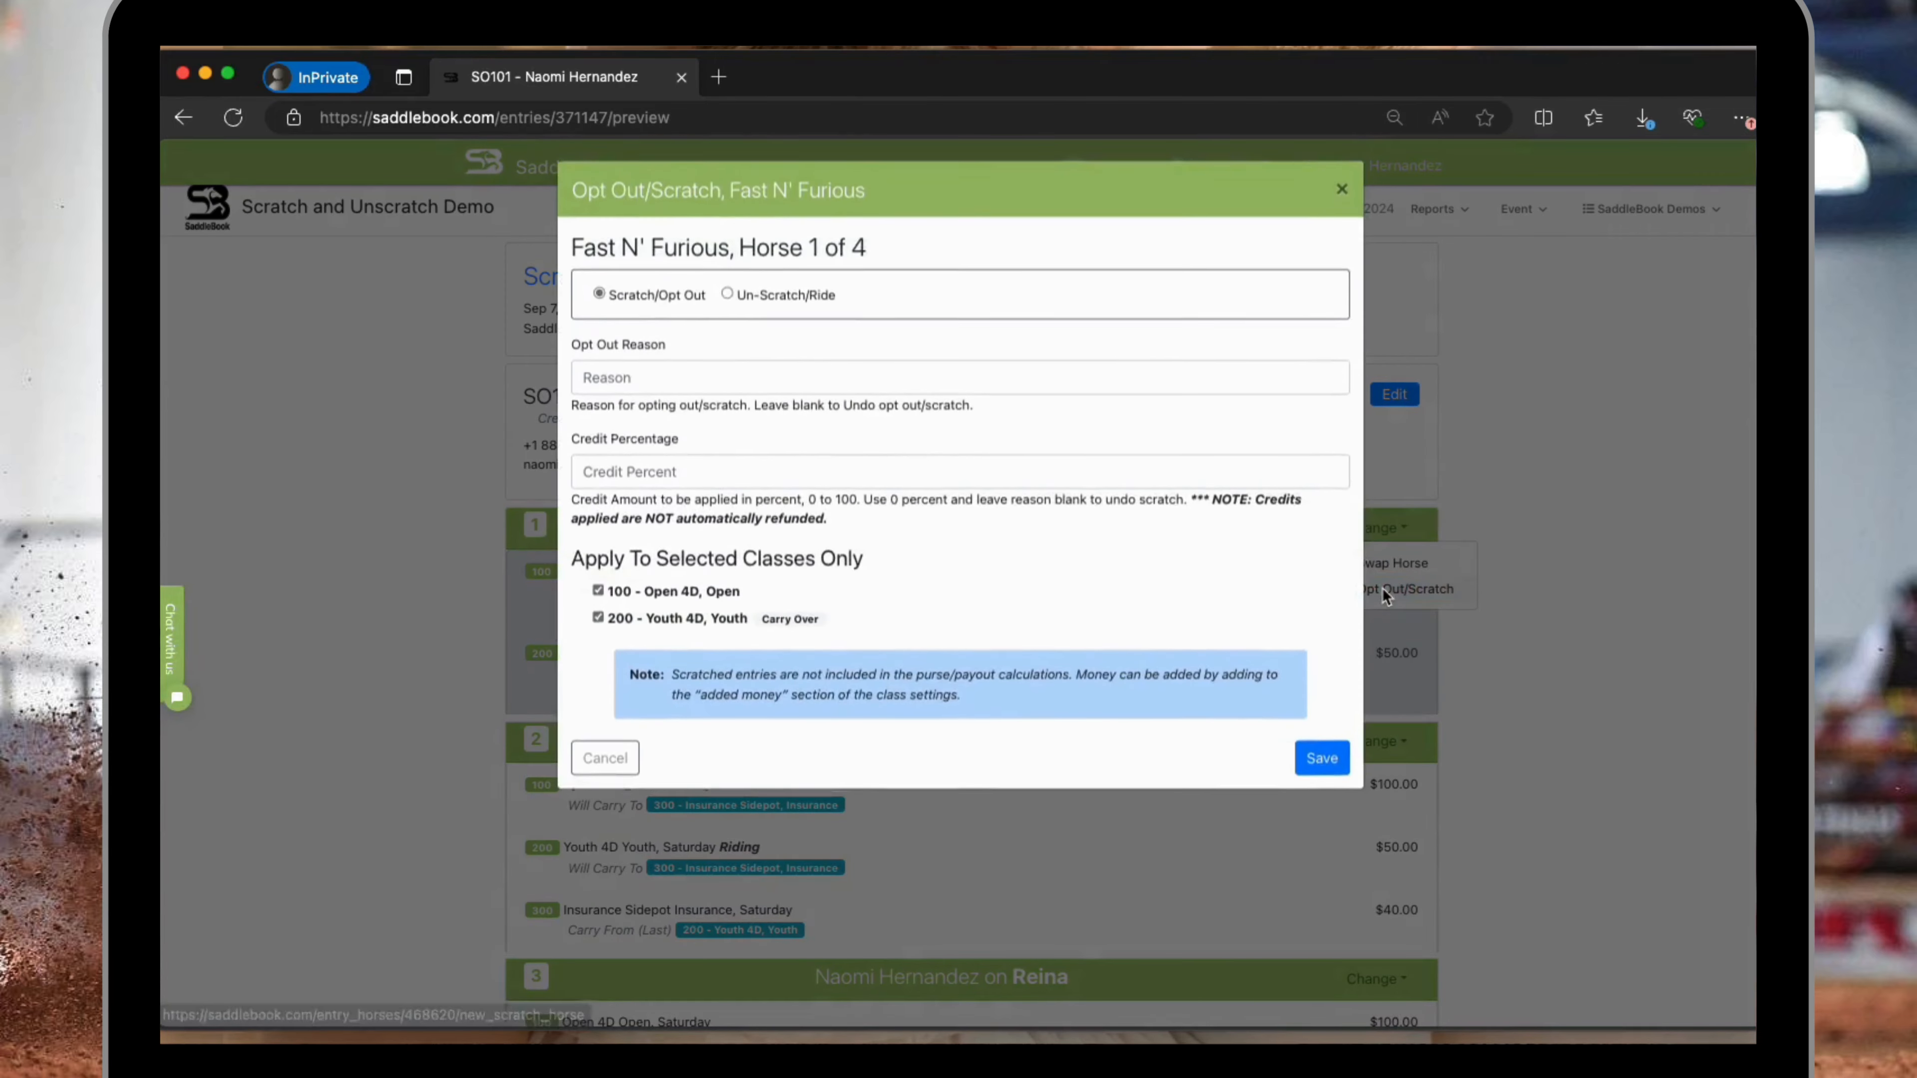
left_click(621, 380)
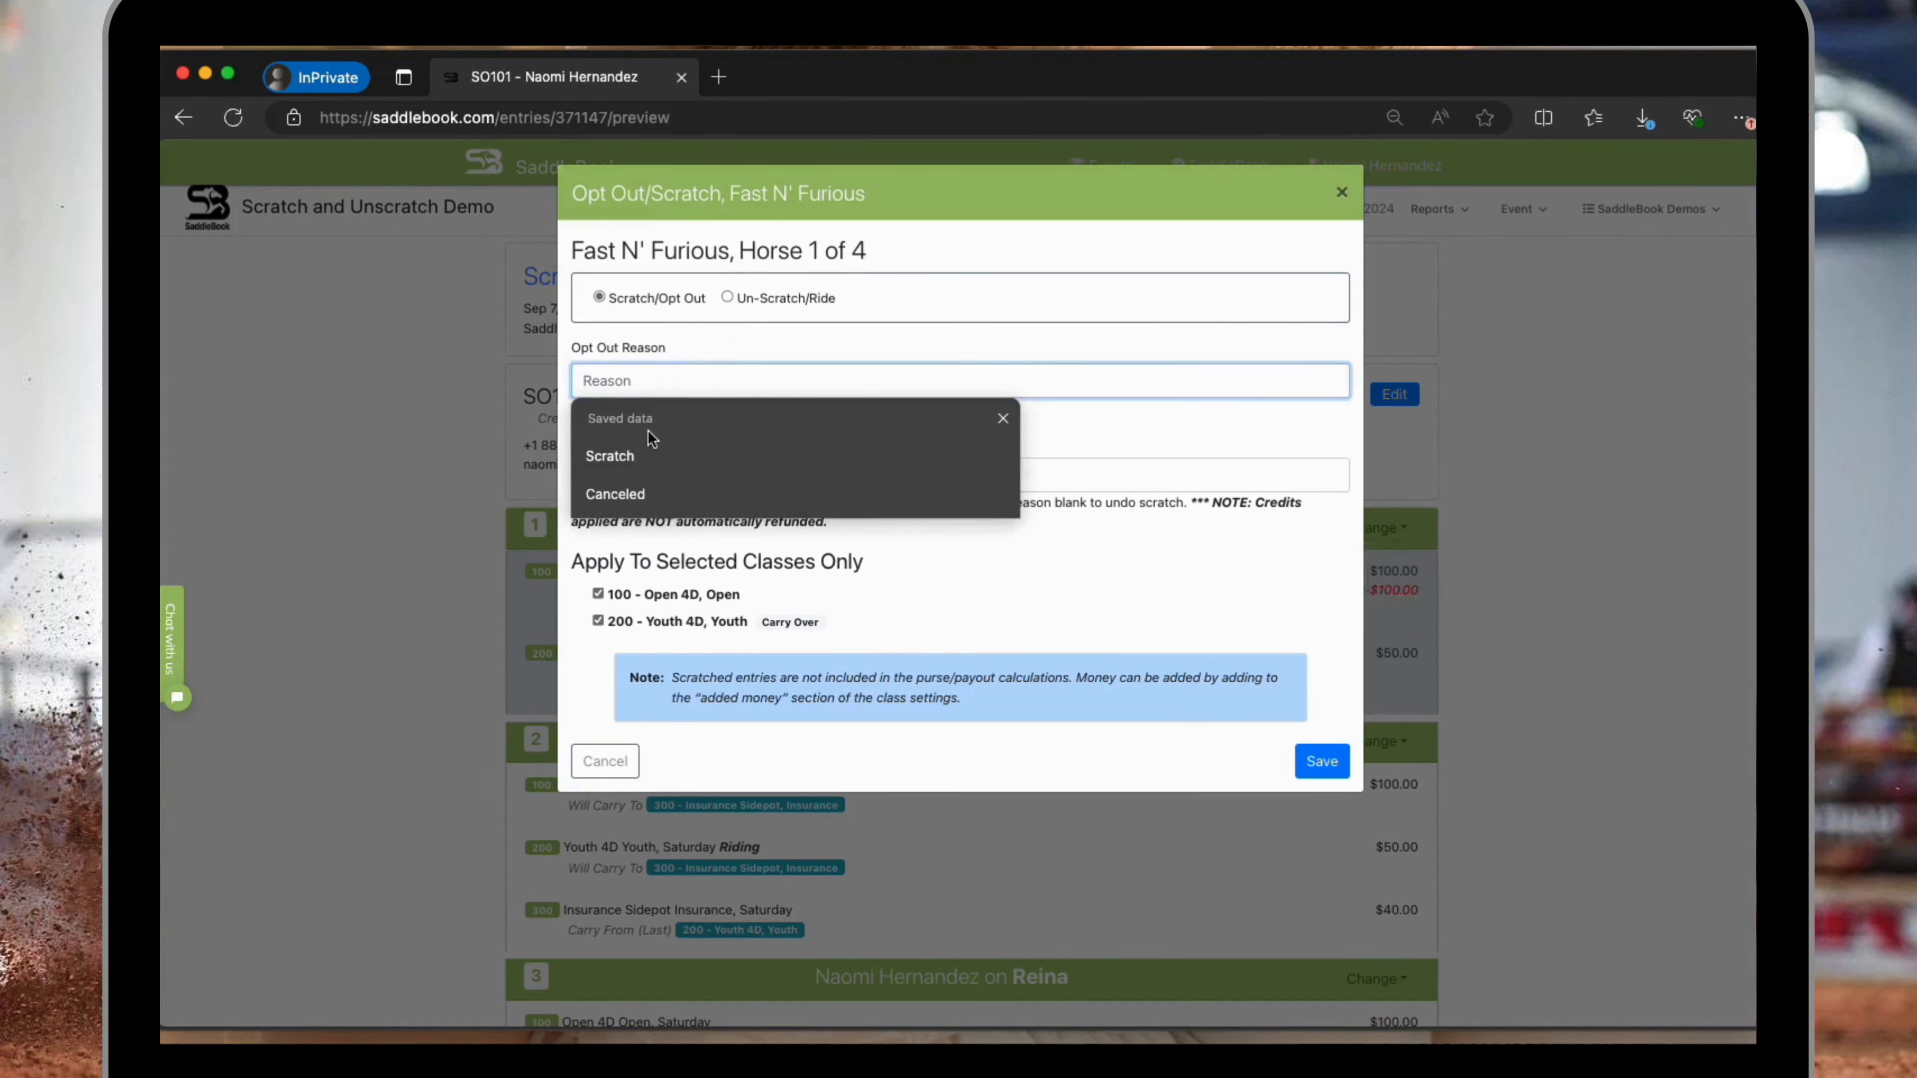
left_click(637, 457)
left_click(639, 461)
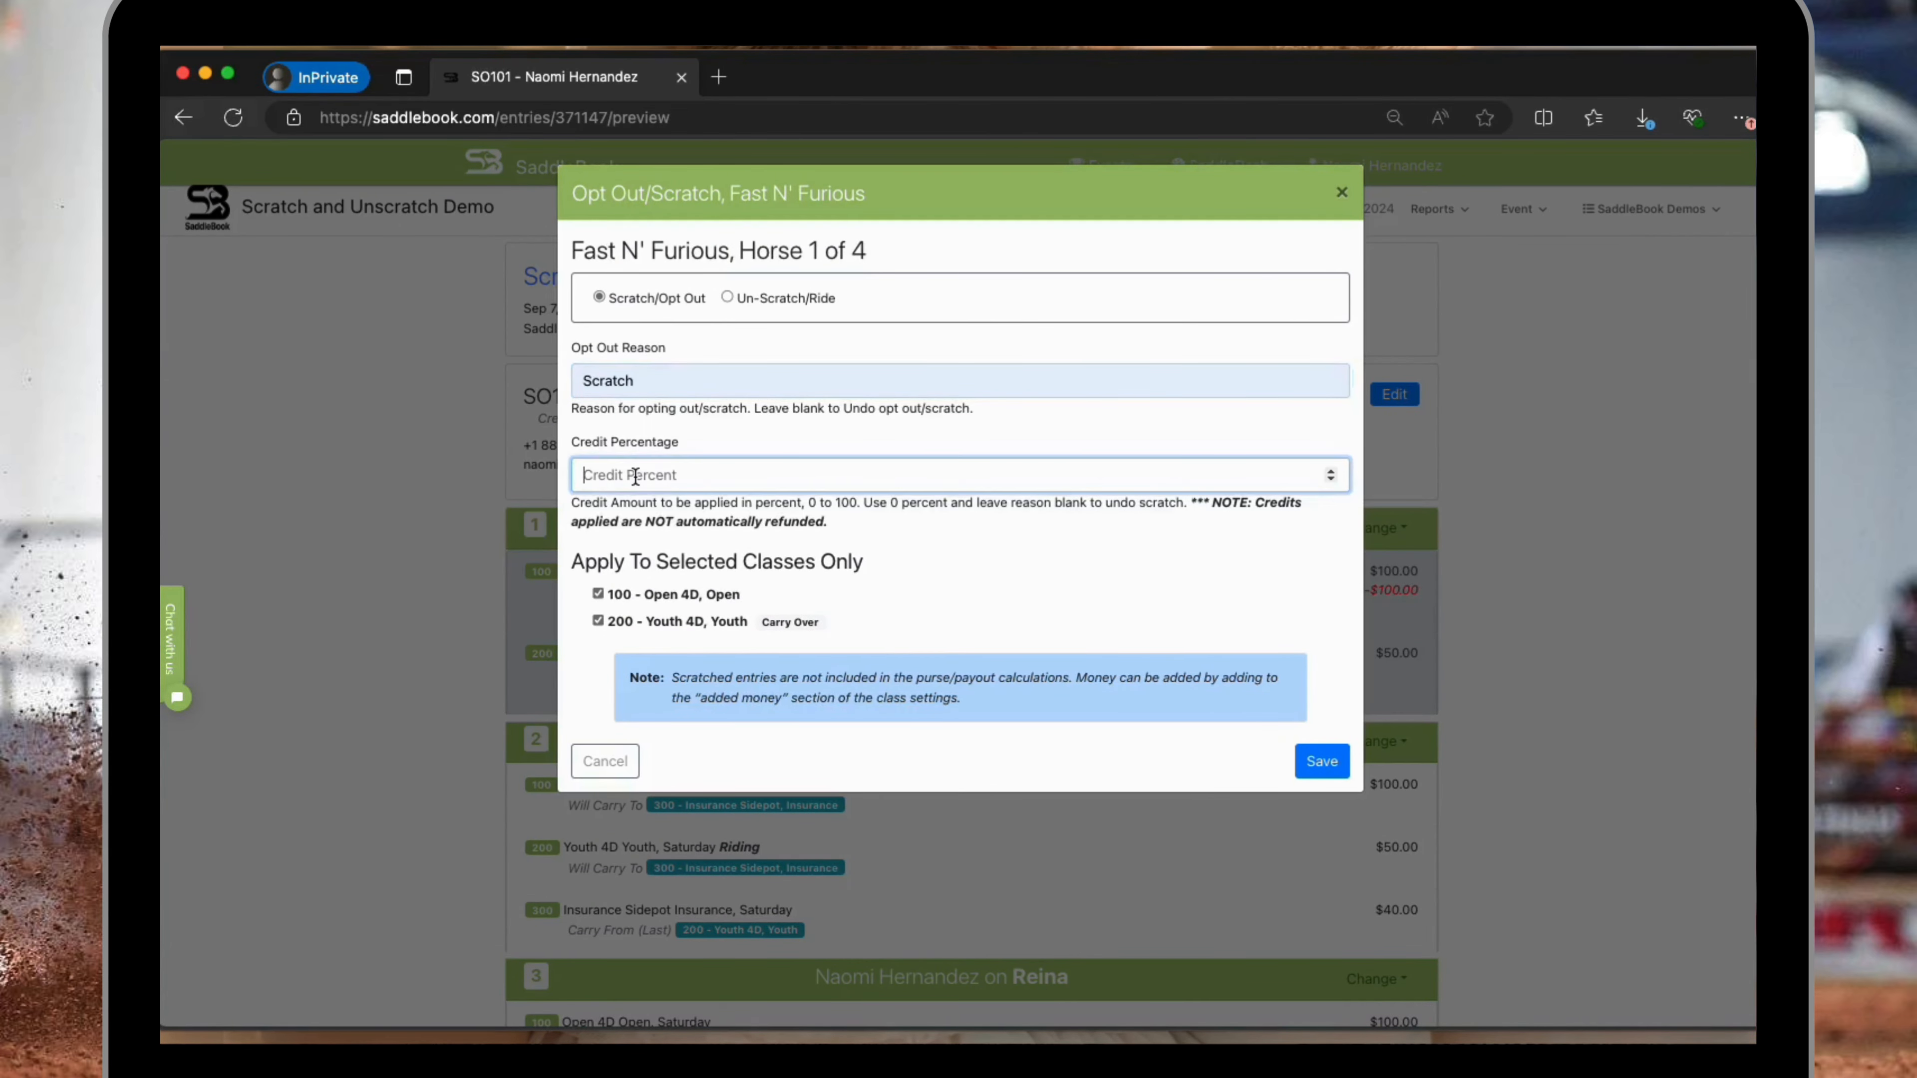
type("100")
left_click(1332, 763)
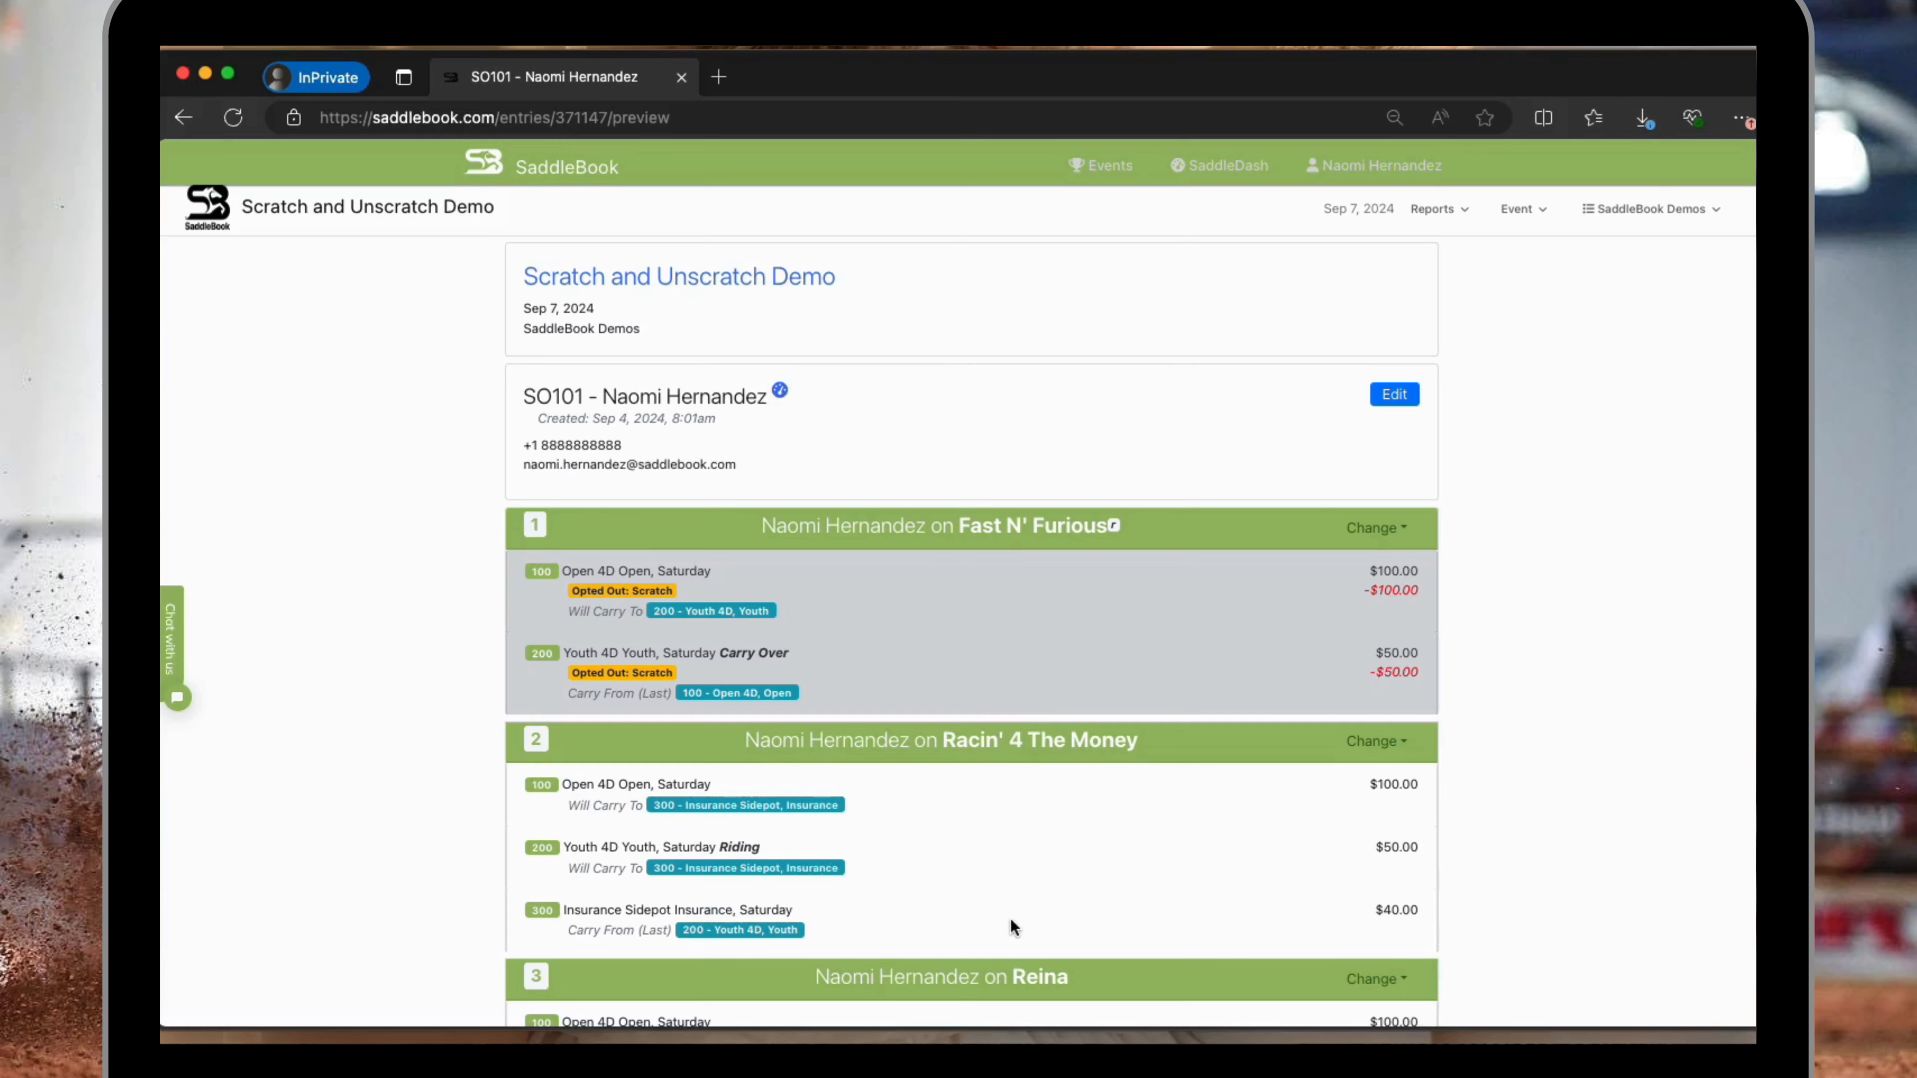
Un-scratch Fast N' Furious in both the Open 4D and Youth 4D classes and save.
left_click(1377, 529)
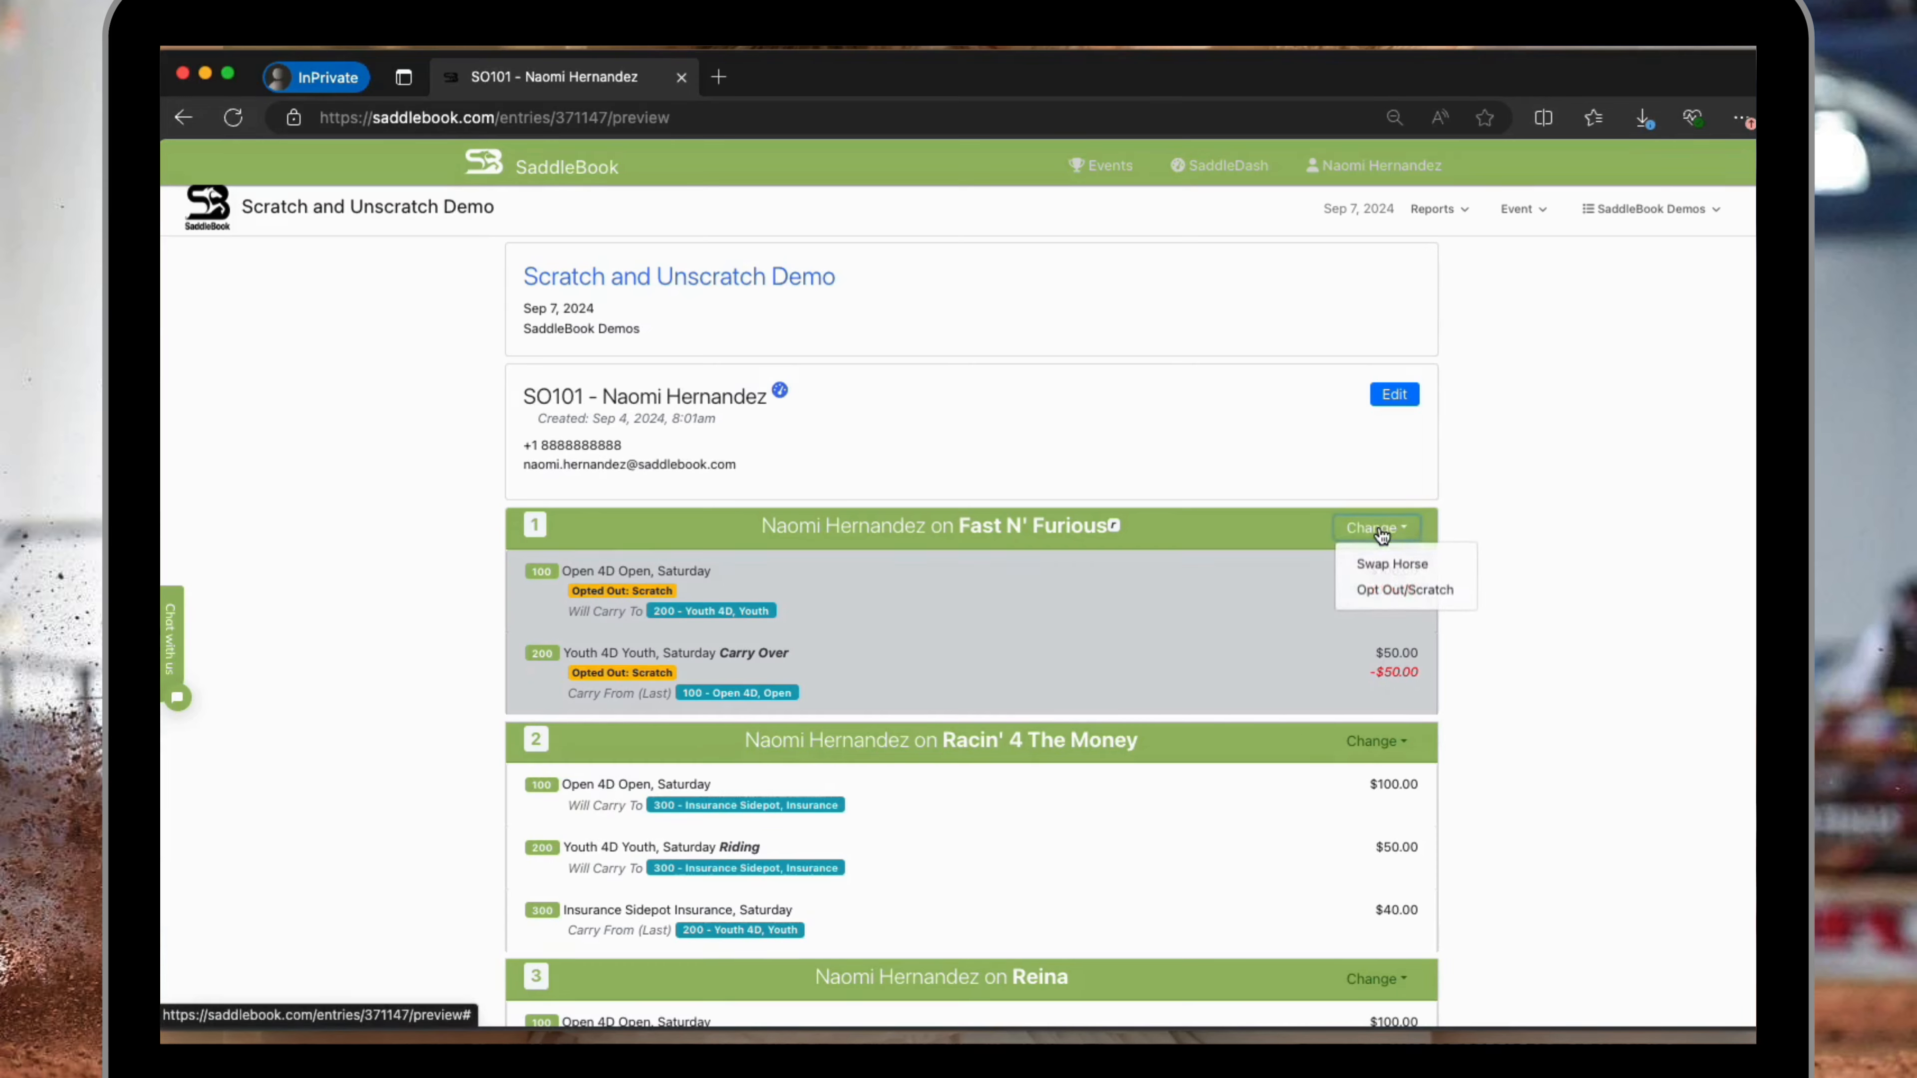
left_click(1429, 597)
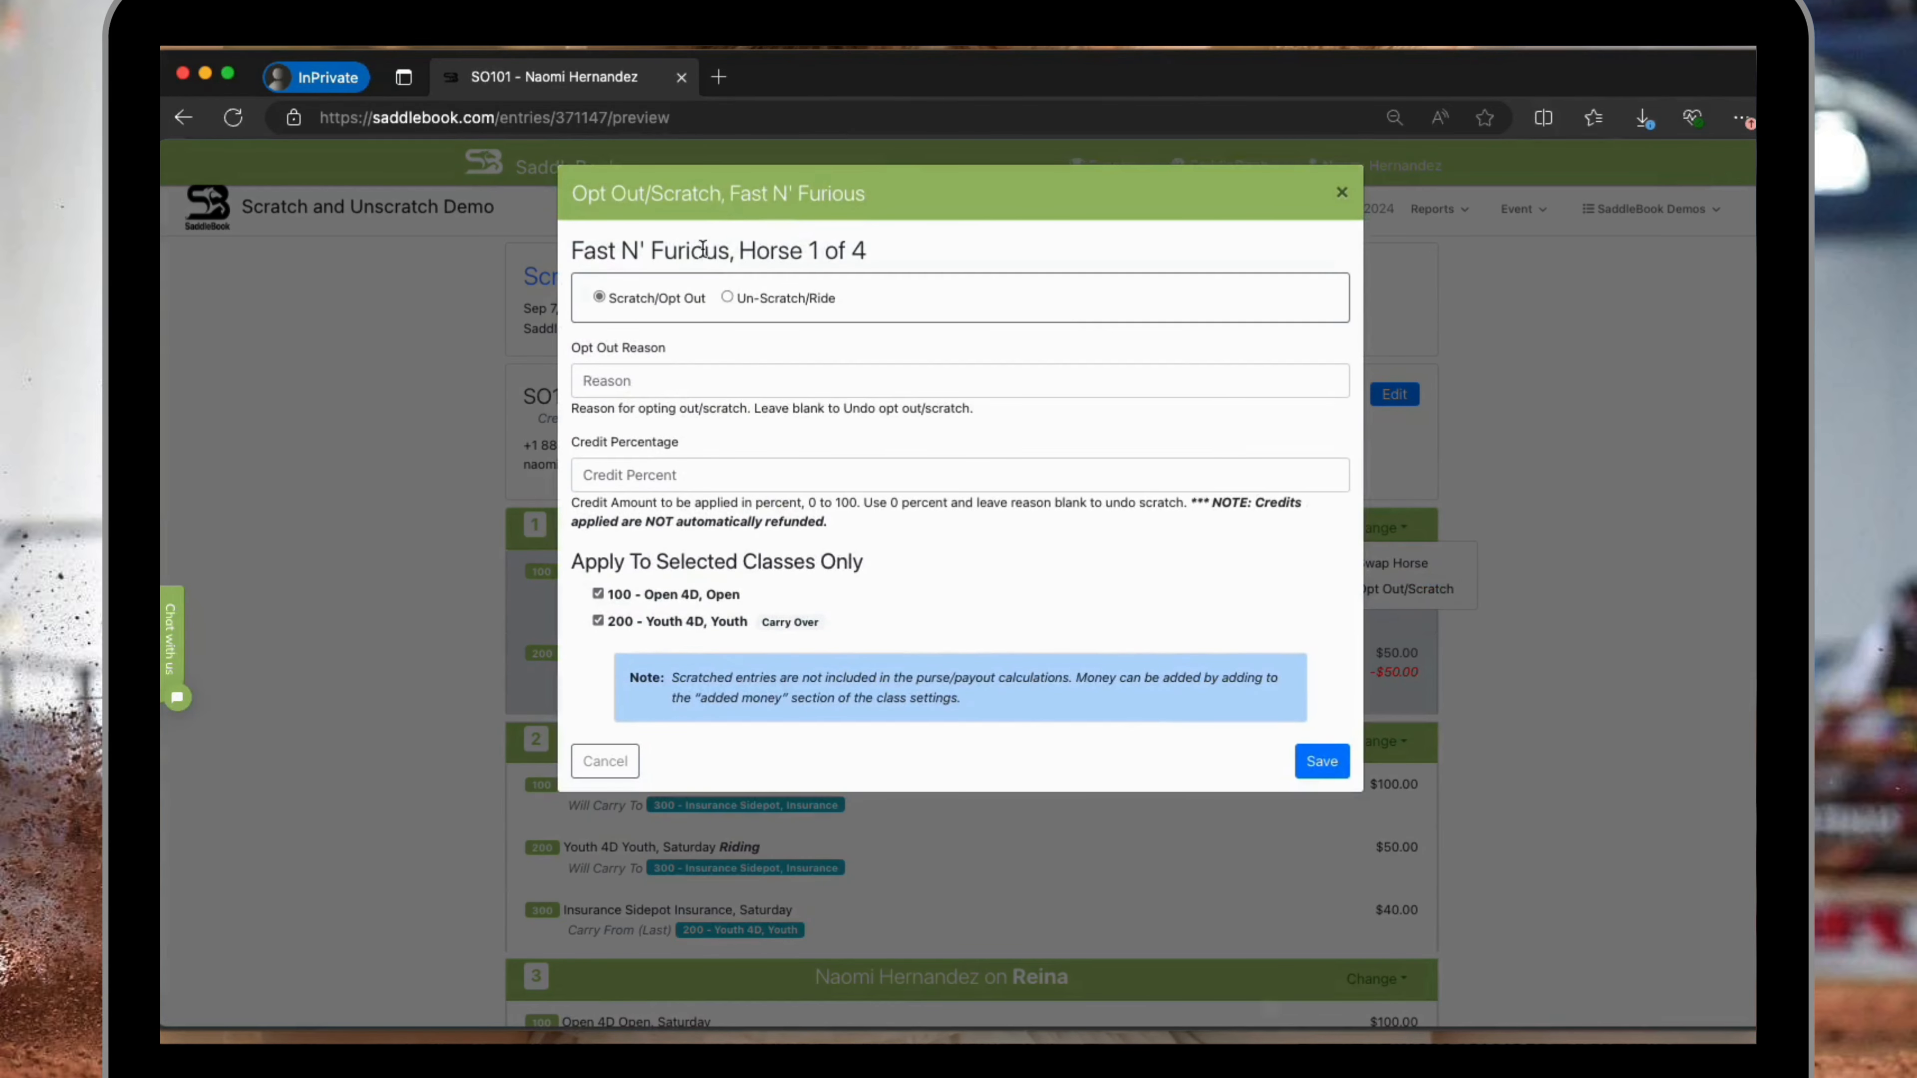
left_click(728, 296)
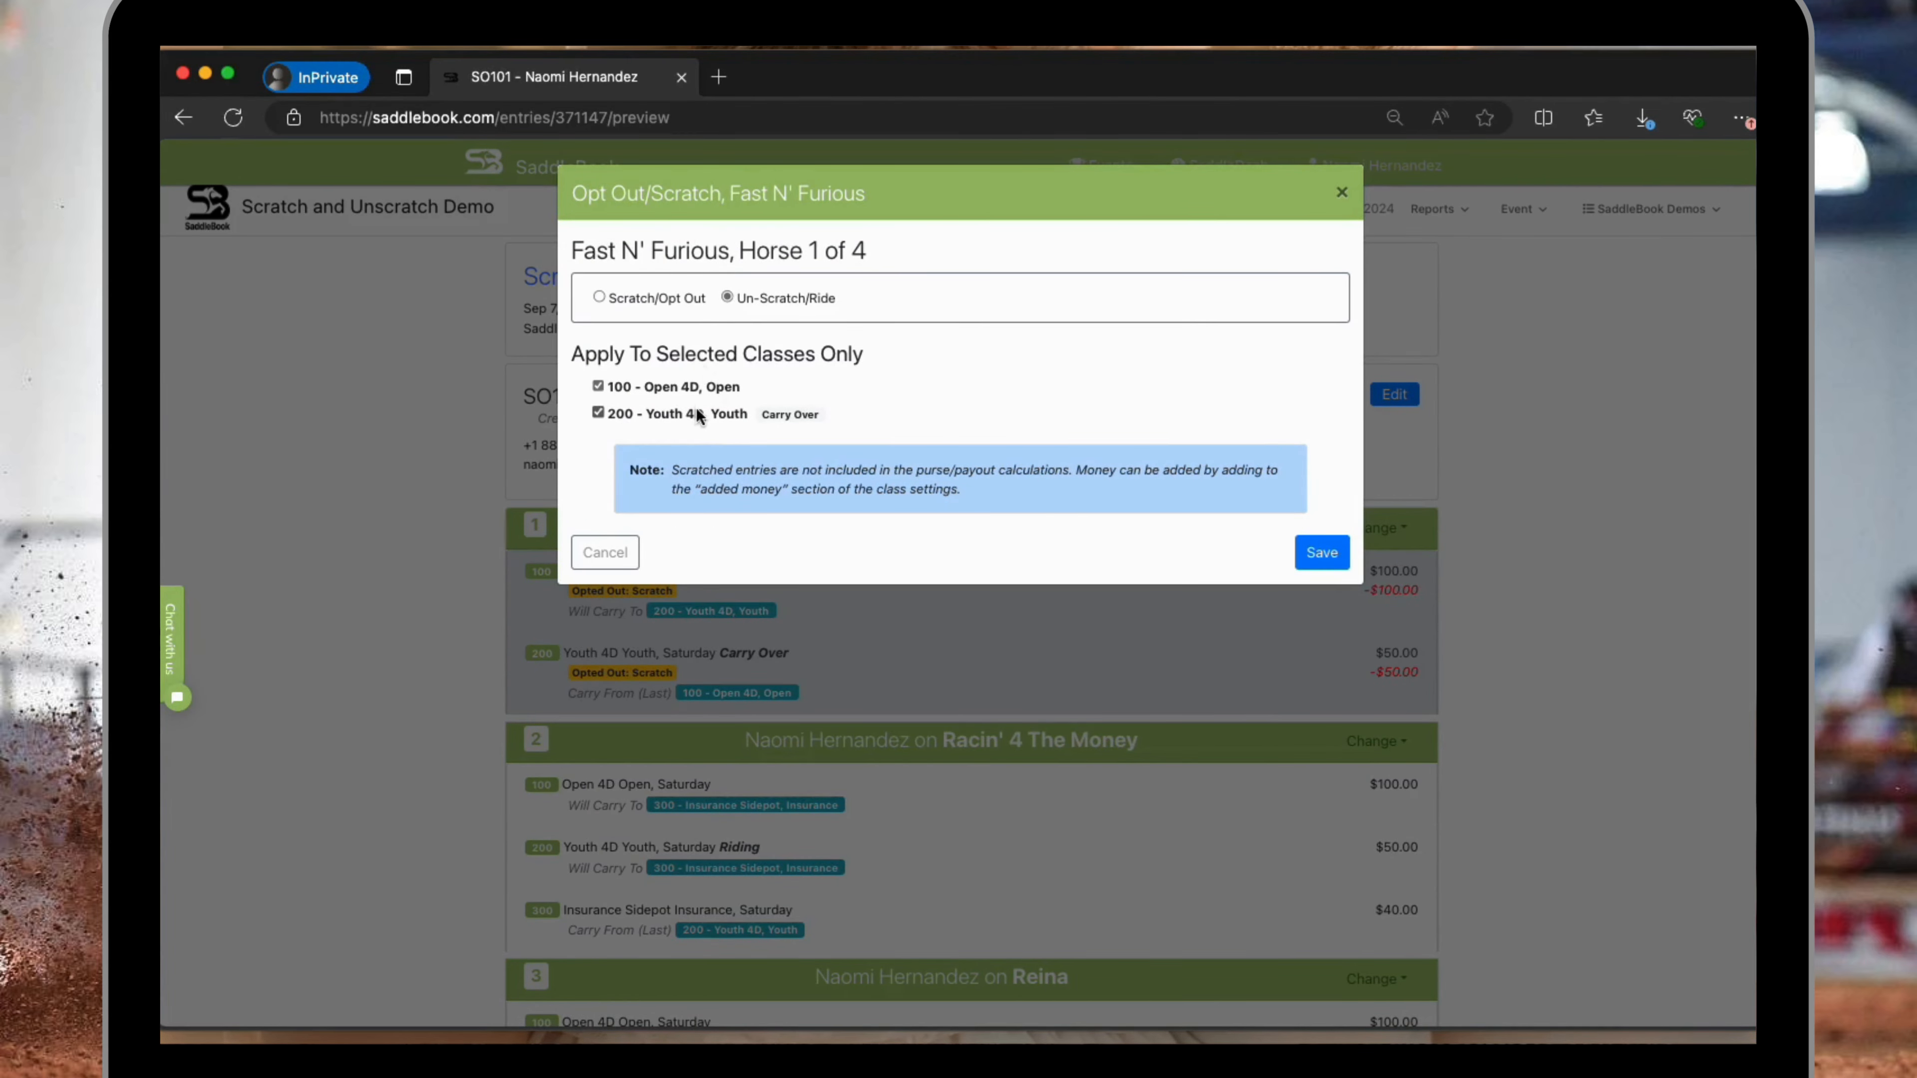
left_click(1325, 564)
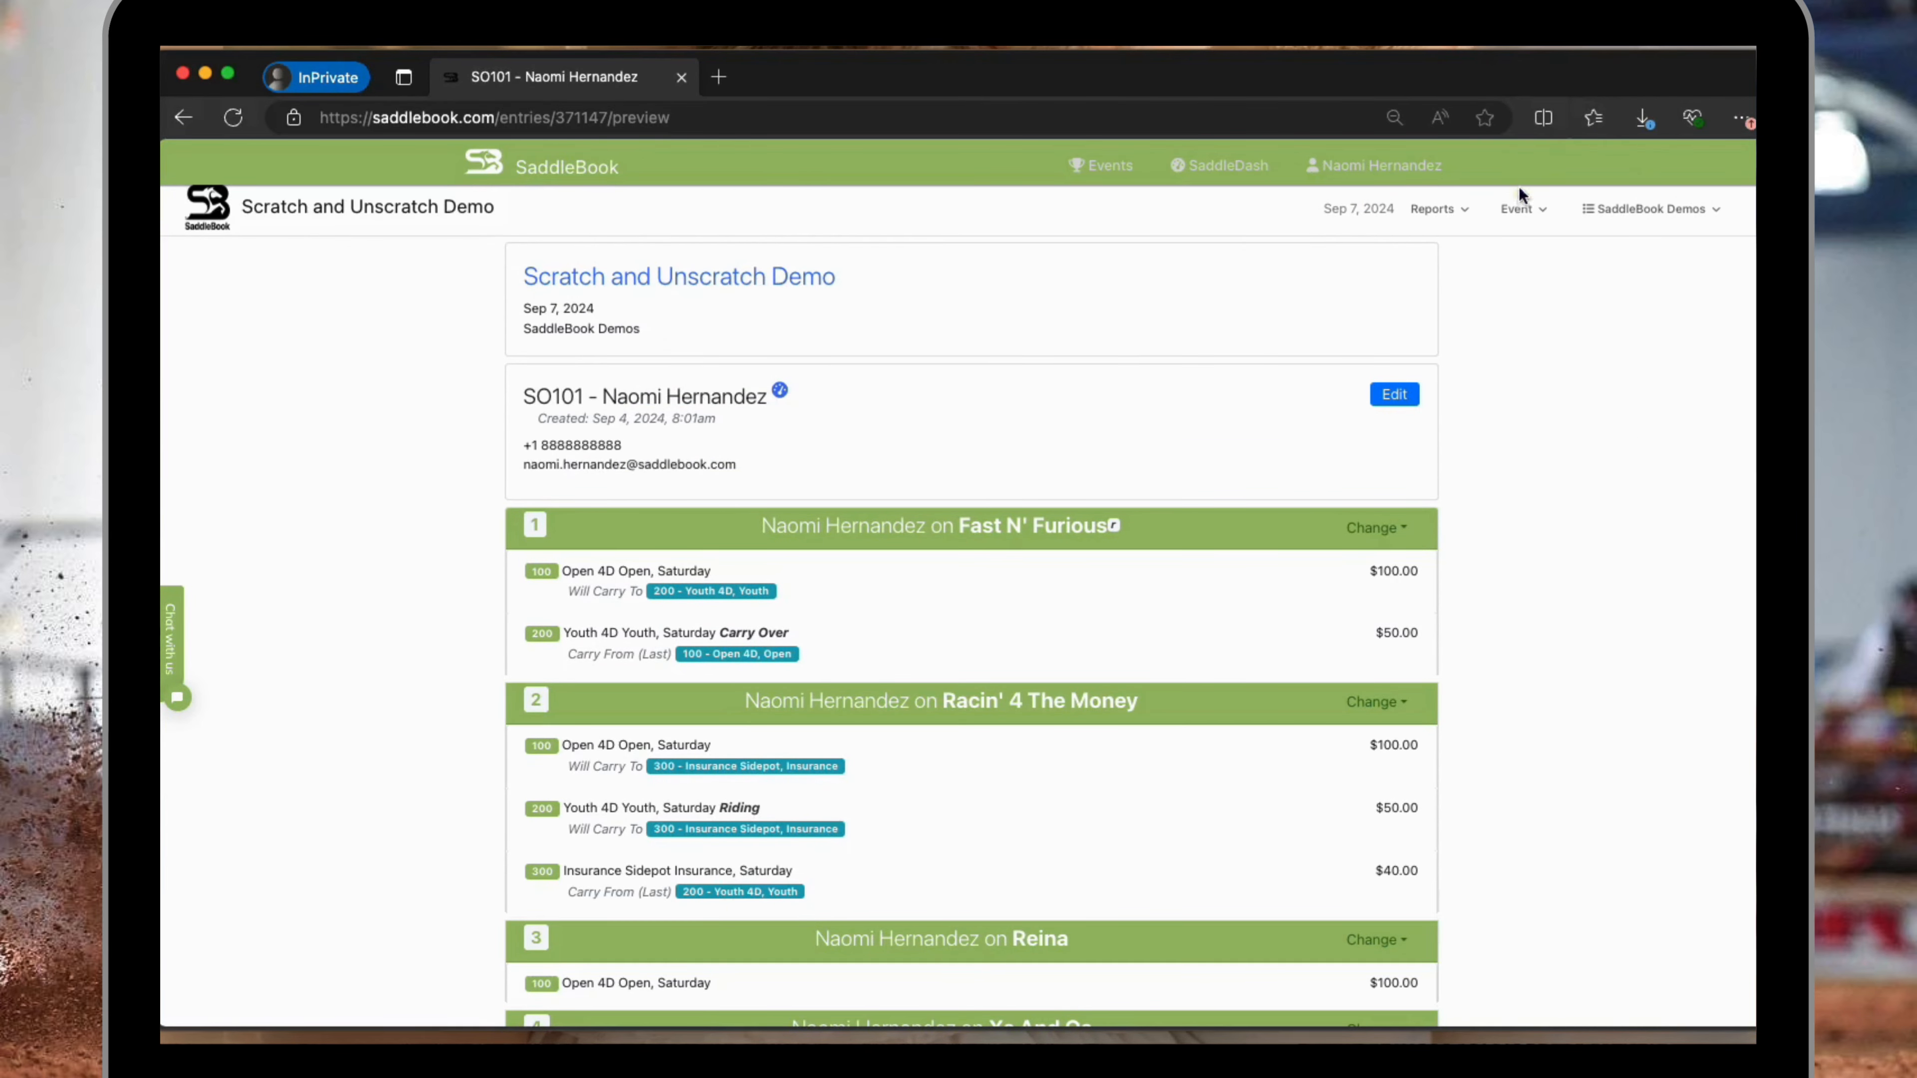
Return to the event's production page, open the draw for class 100 - Open 4D and enable draw editing.
left_click(1521, 208)
left_click(1545, 247)
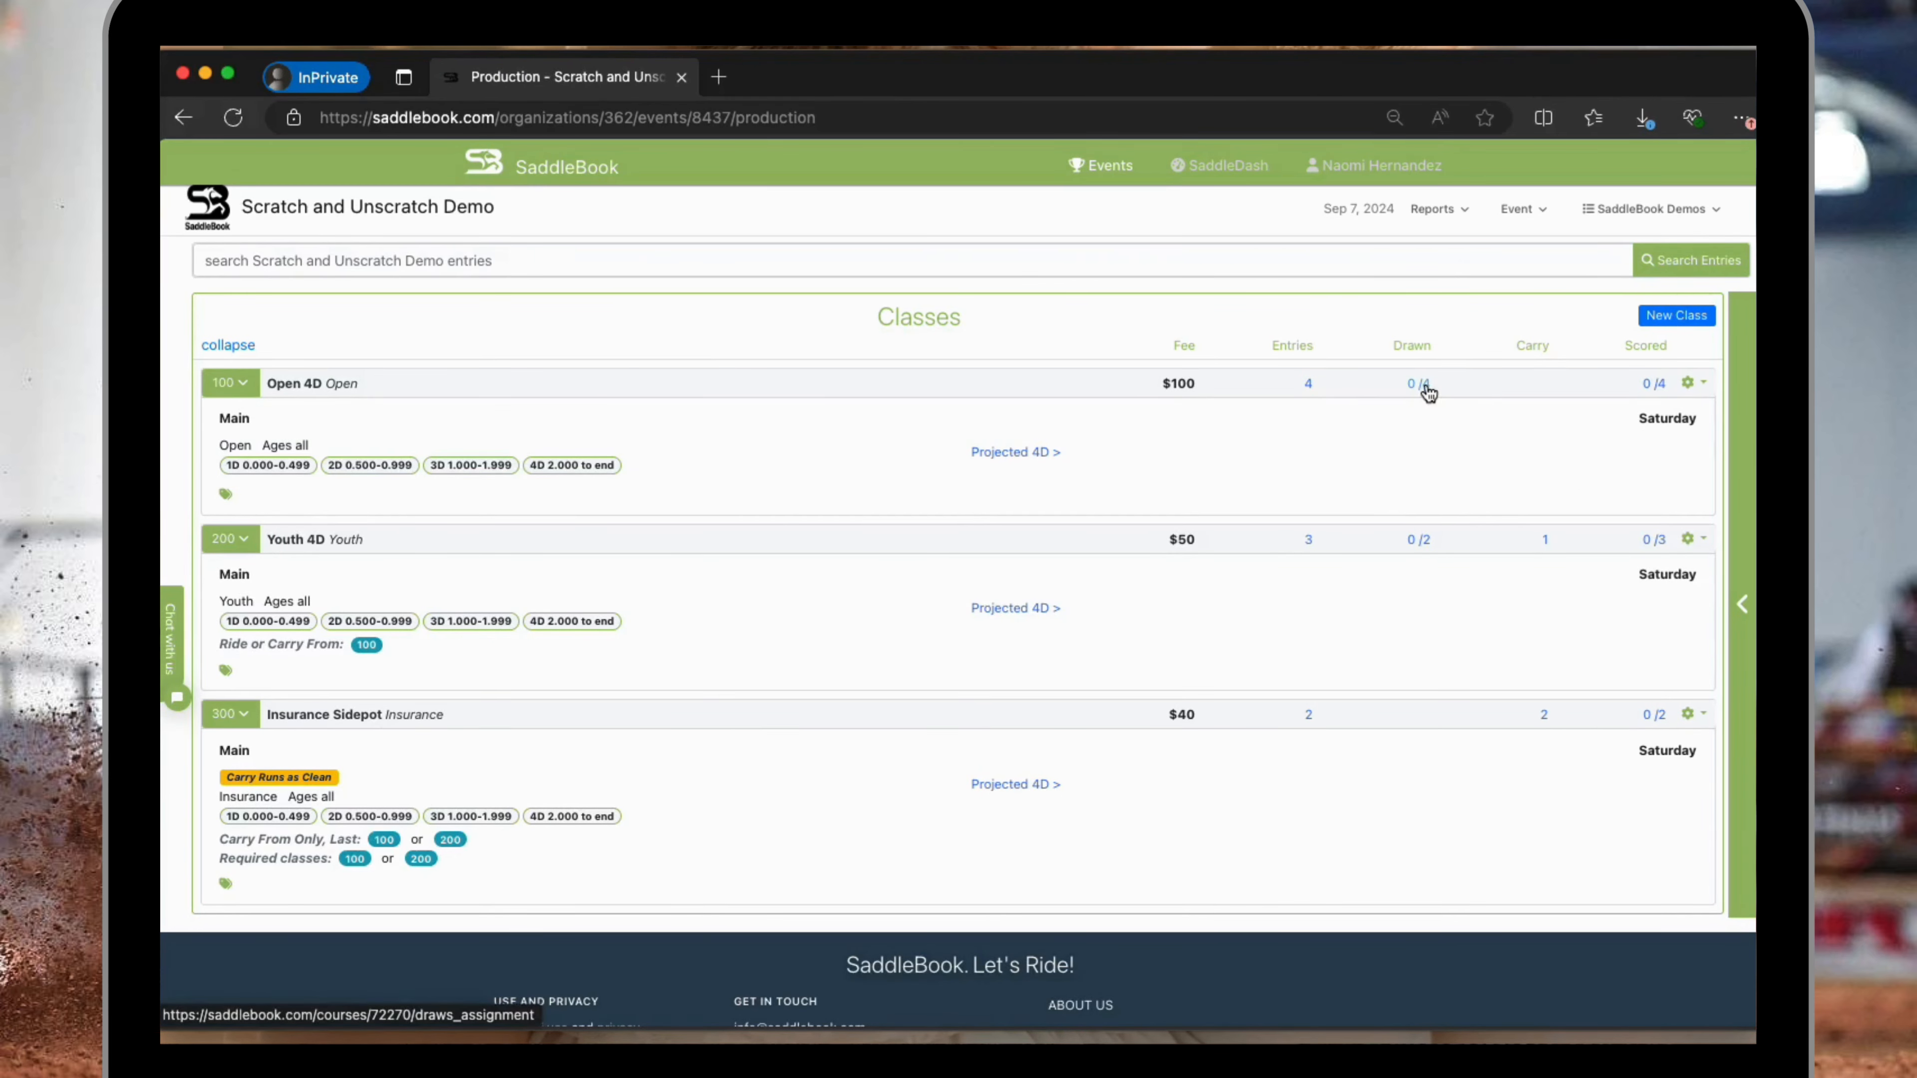
left_click(1690, 383)
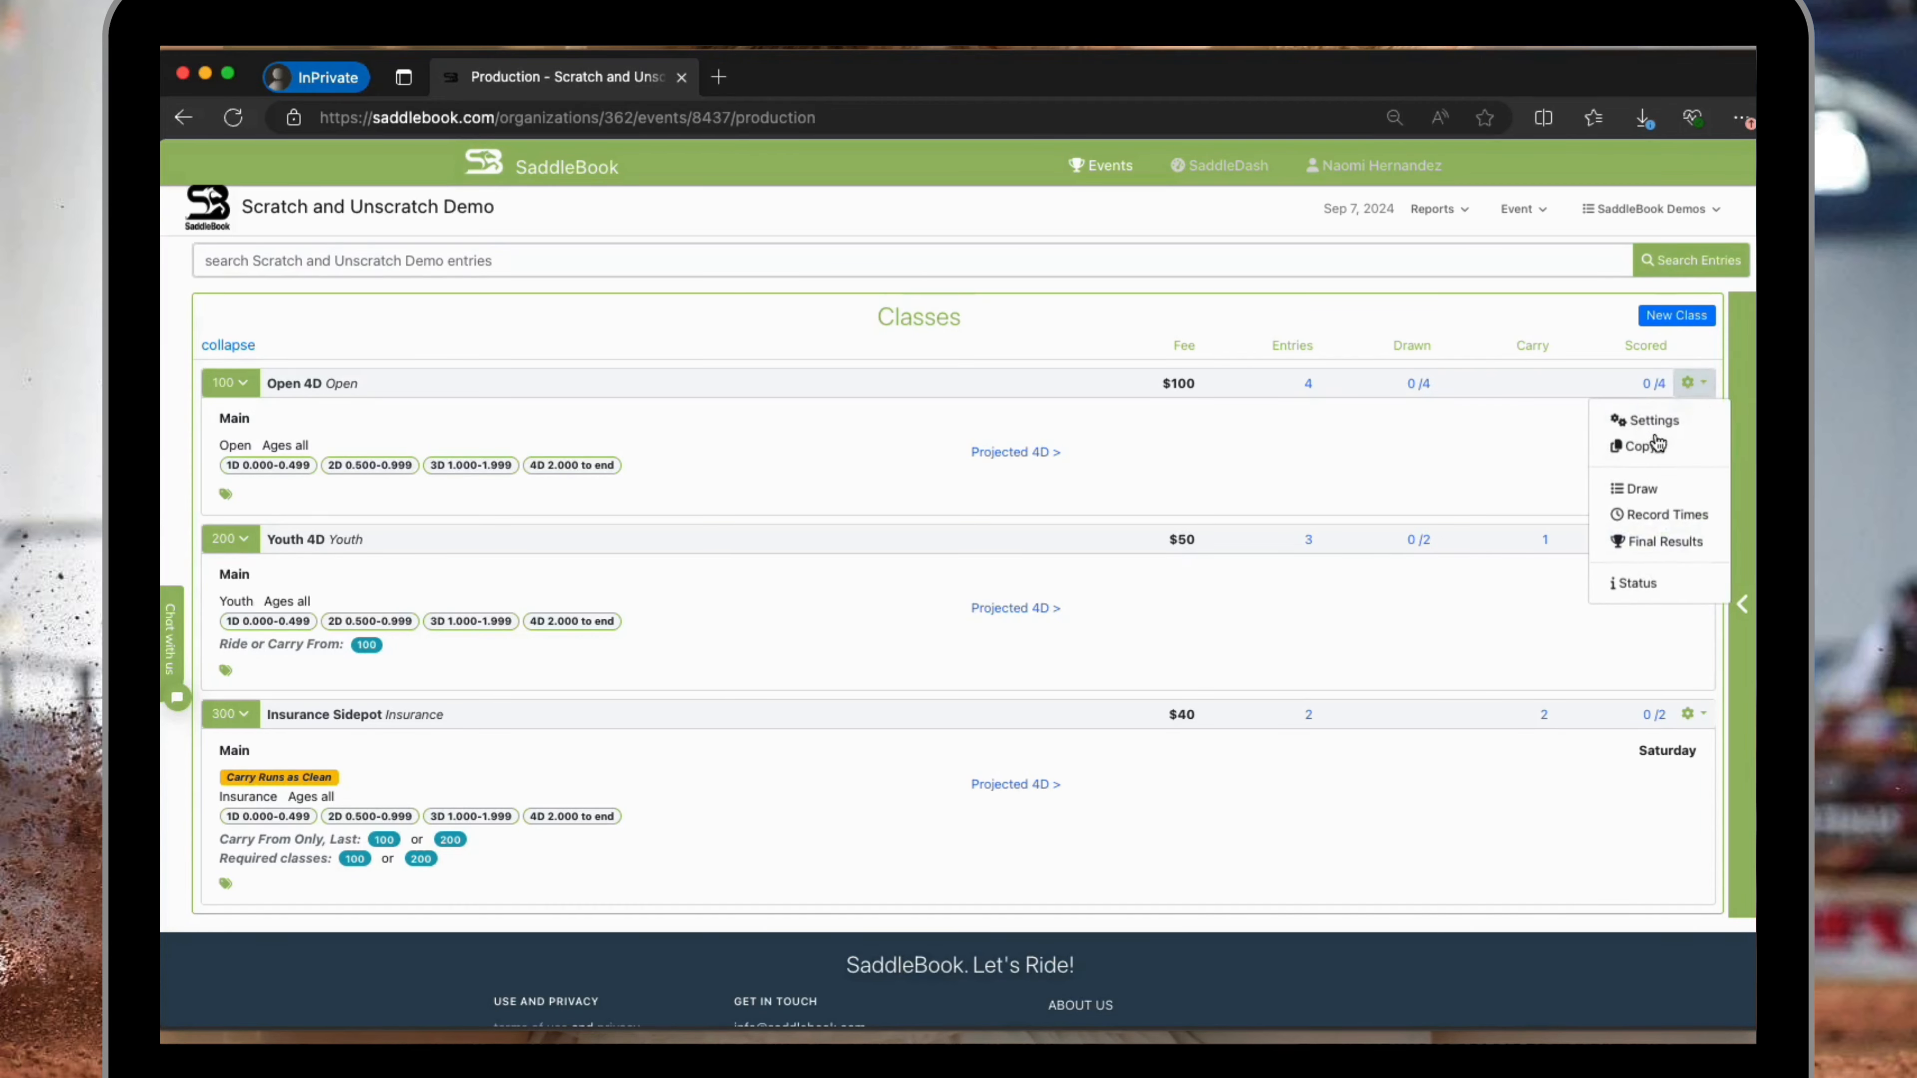
left_click(1646, 488)
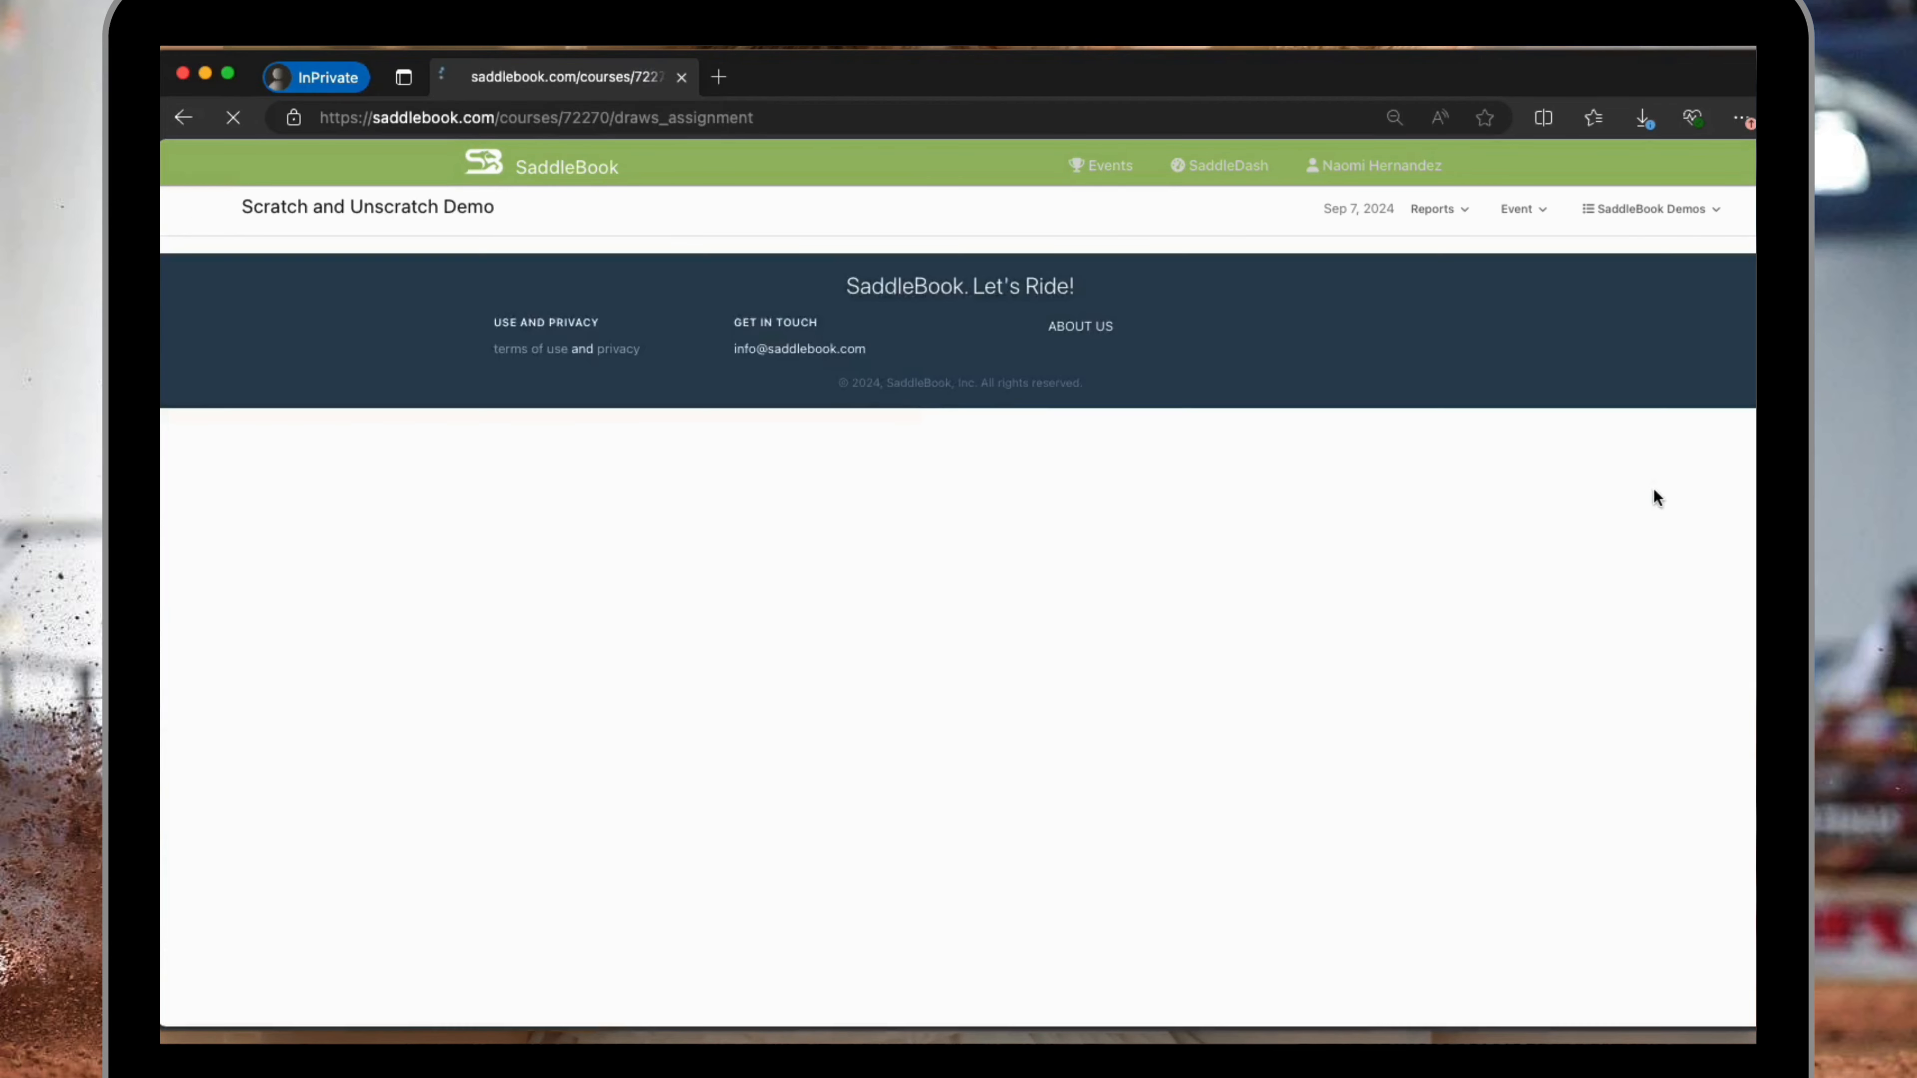
left_click(928, 317)
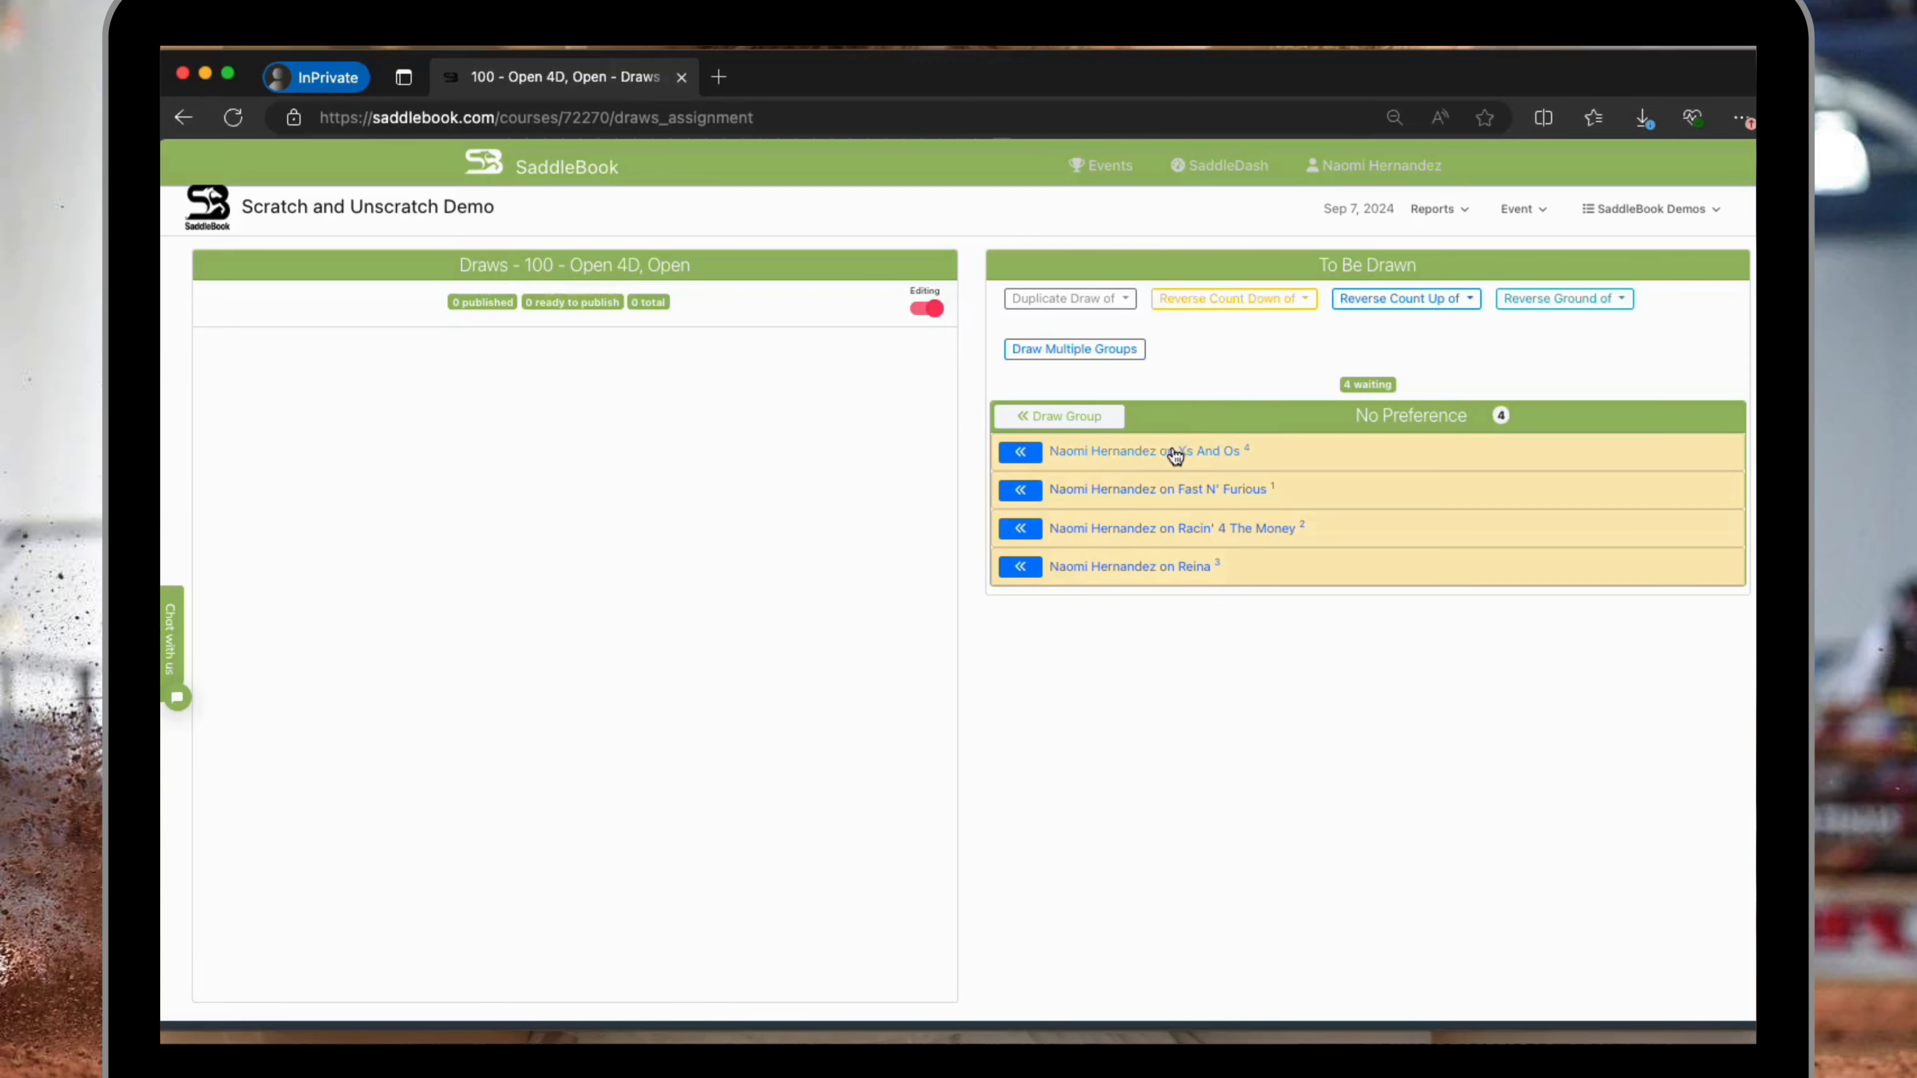
Open the draw details for Xs And Os in class 100 and enter scratch as the opt-out reason.
left_click(1170, 455)
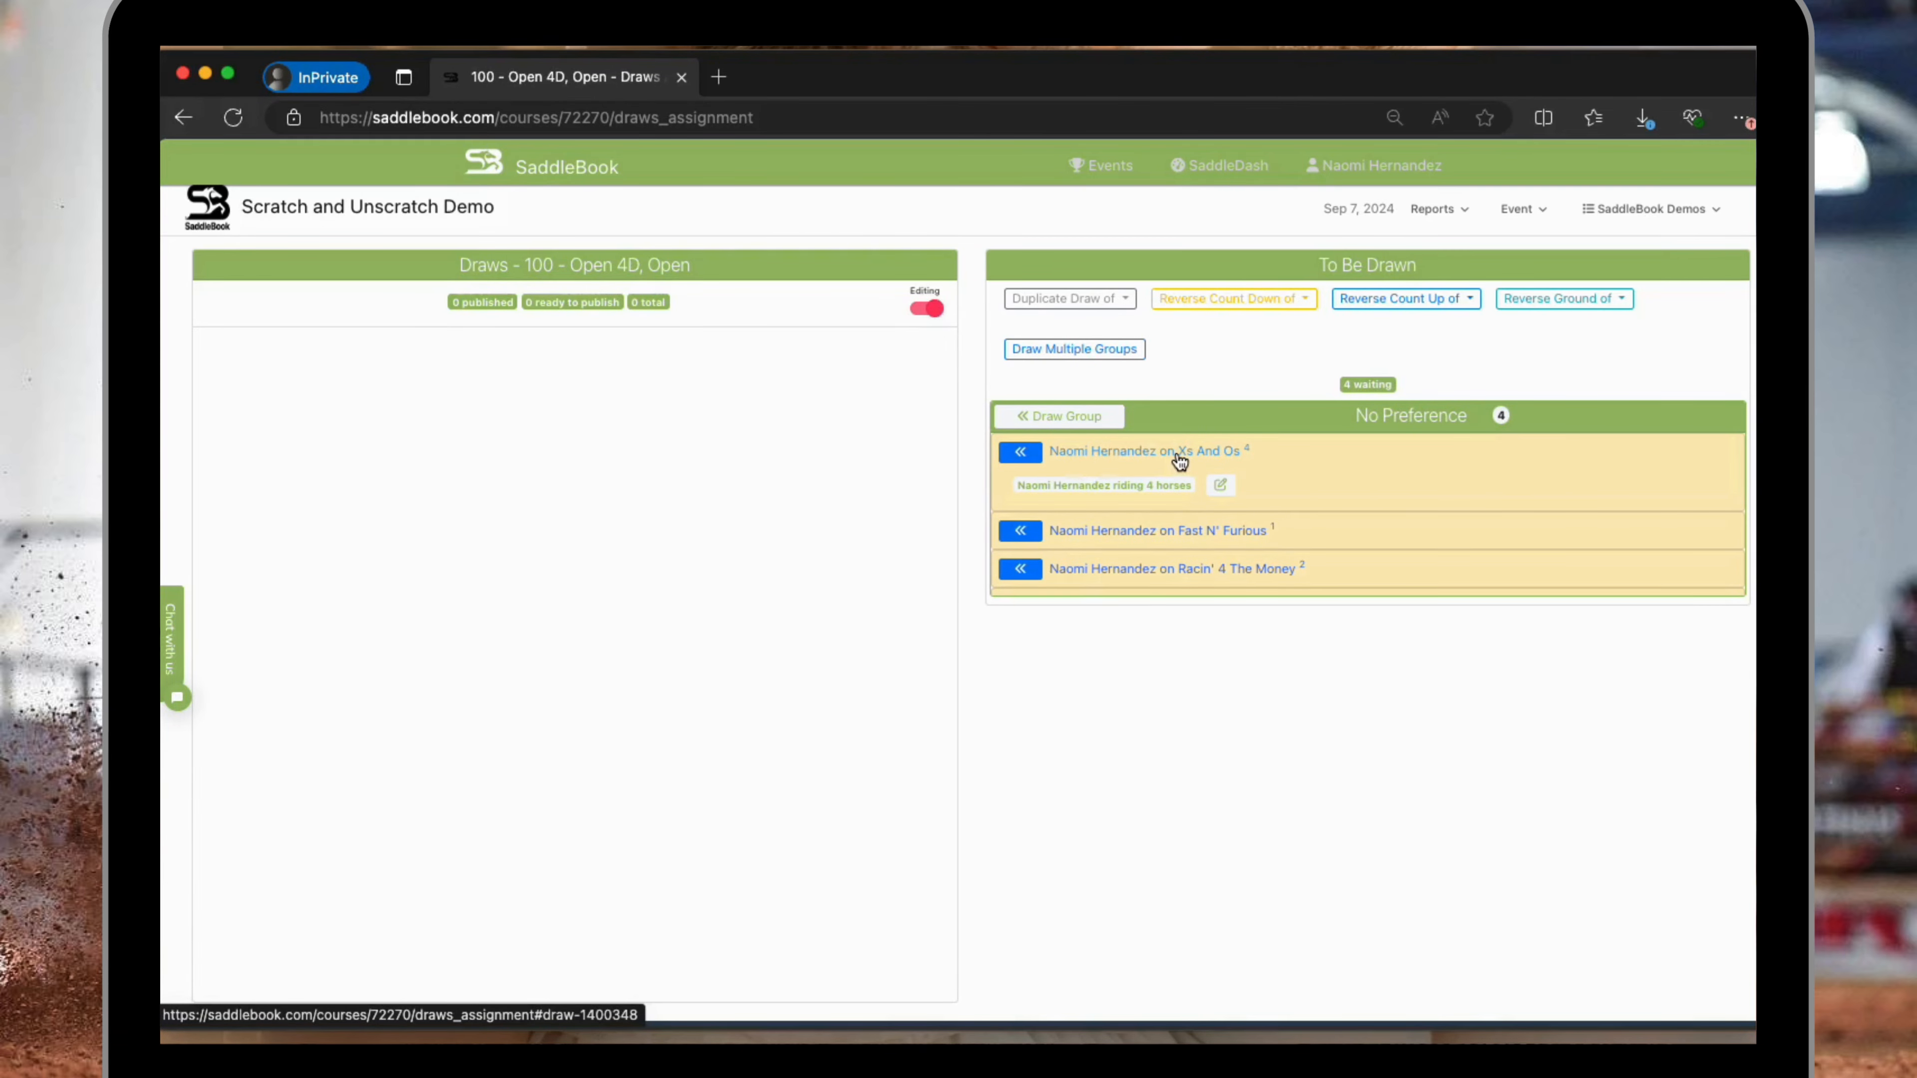
left_click(1227, 490)
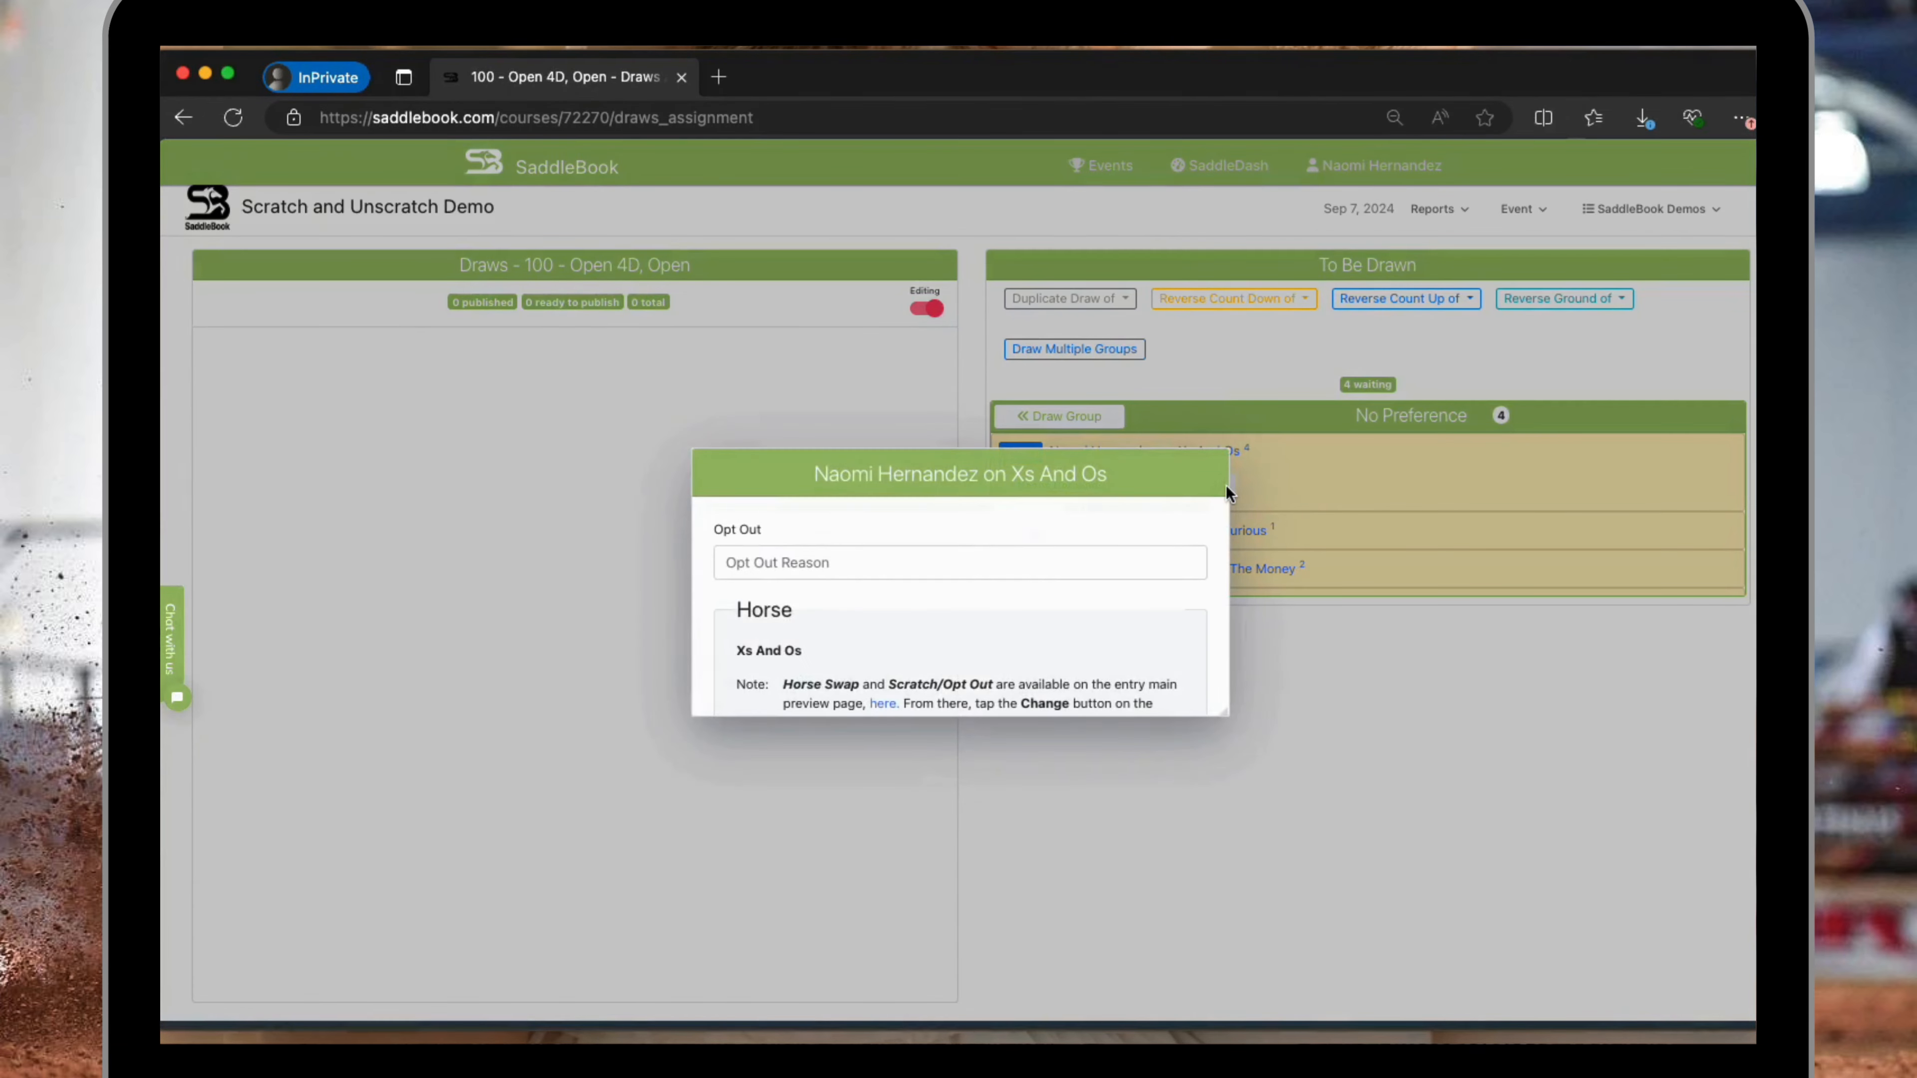
scroll(916, 555, "down", 2)
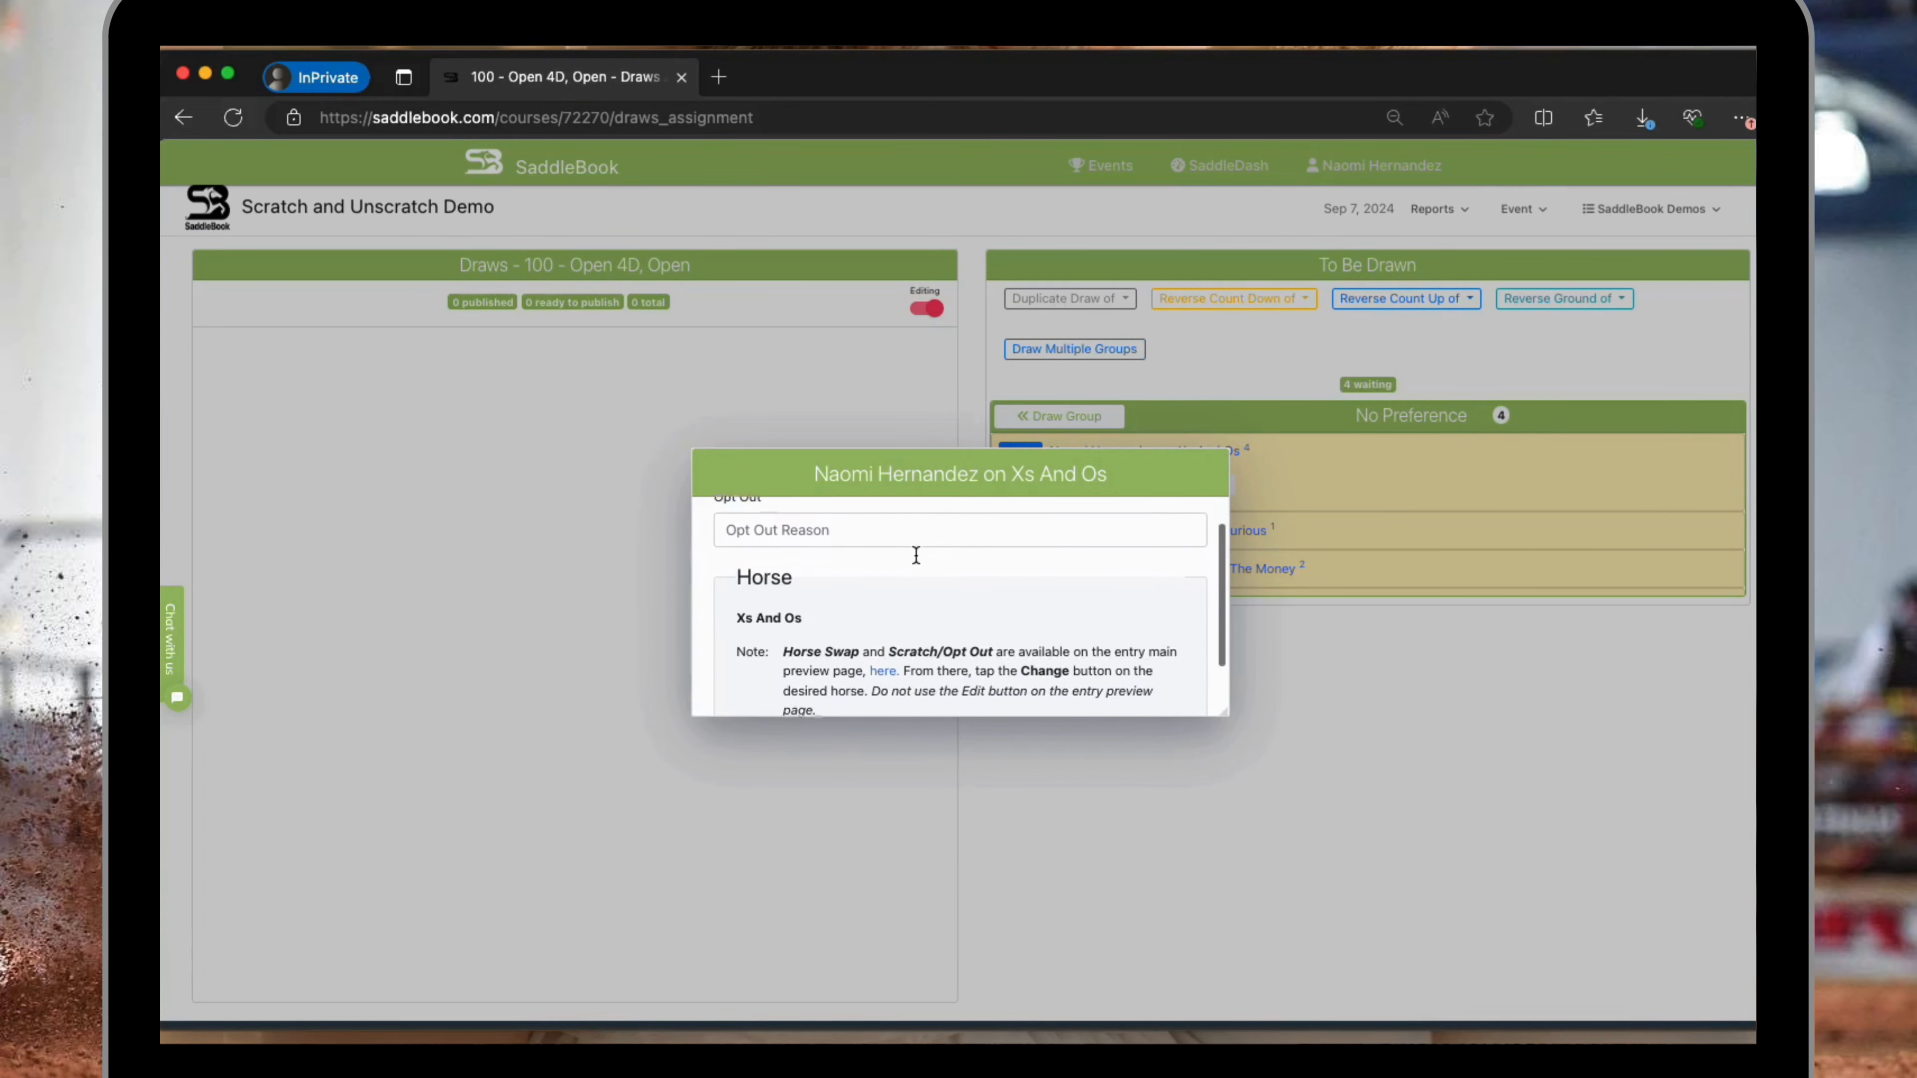
scroll(915, 555, "up", 2)
left_click_drag(1222, 712, 1223, 788)
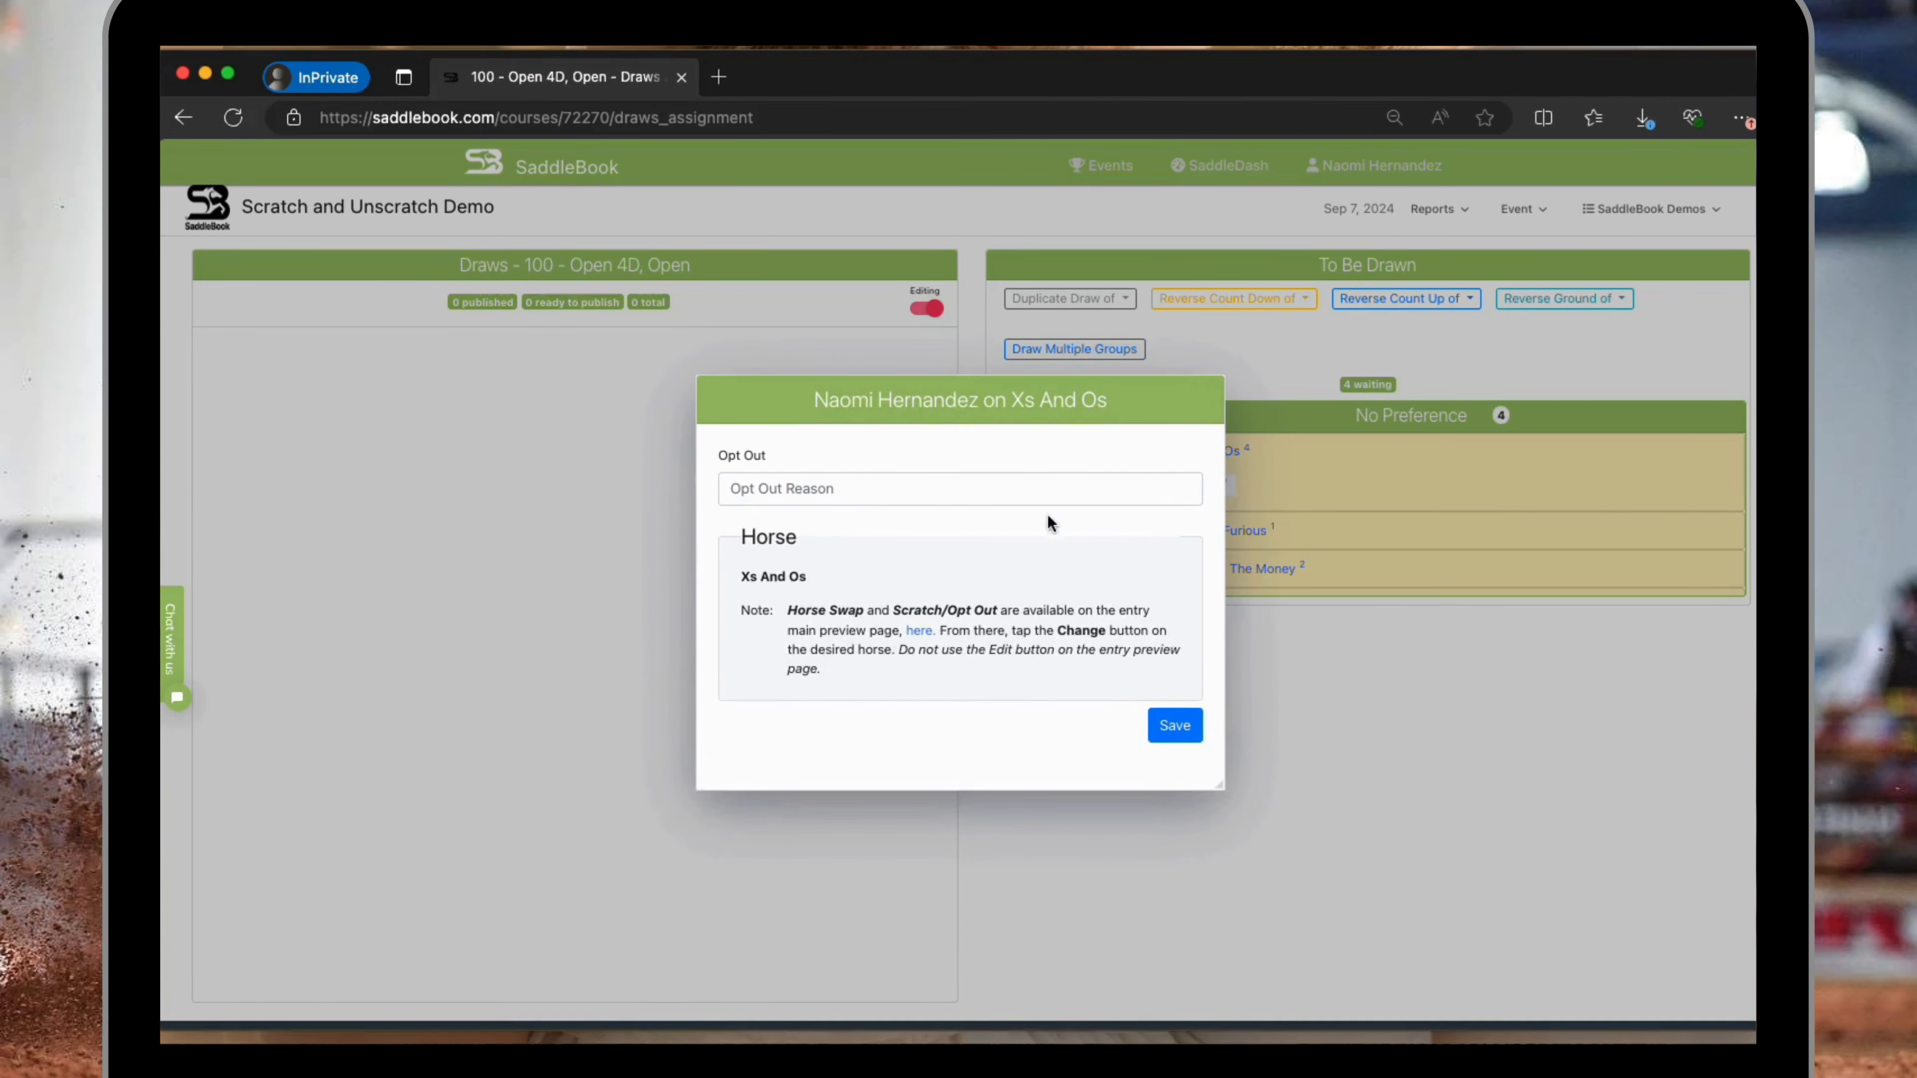
left_click(1019, 490)
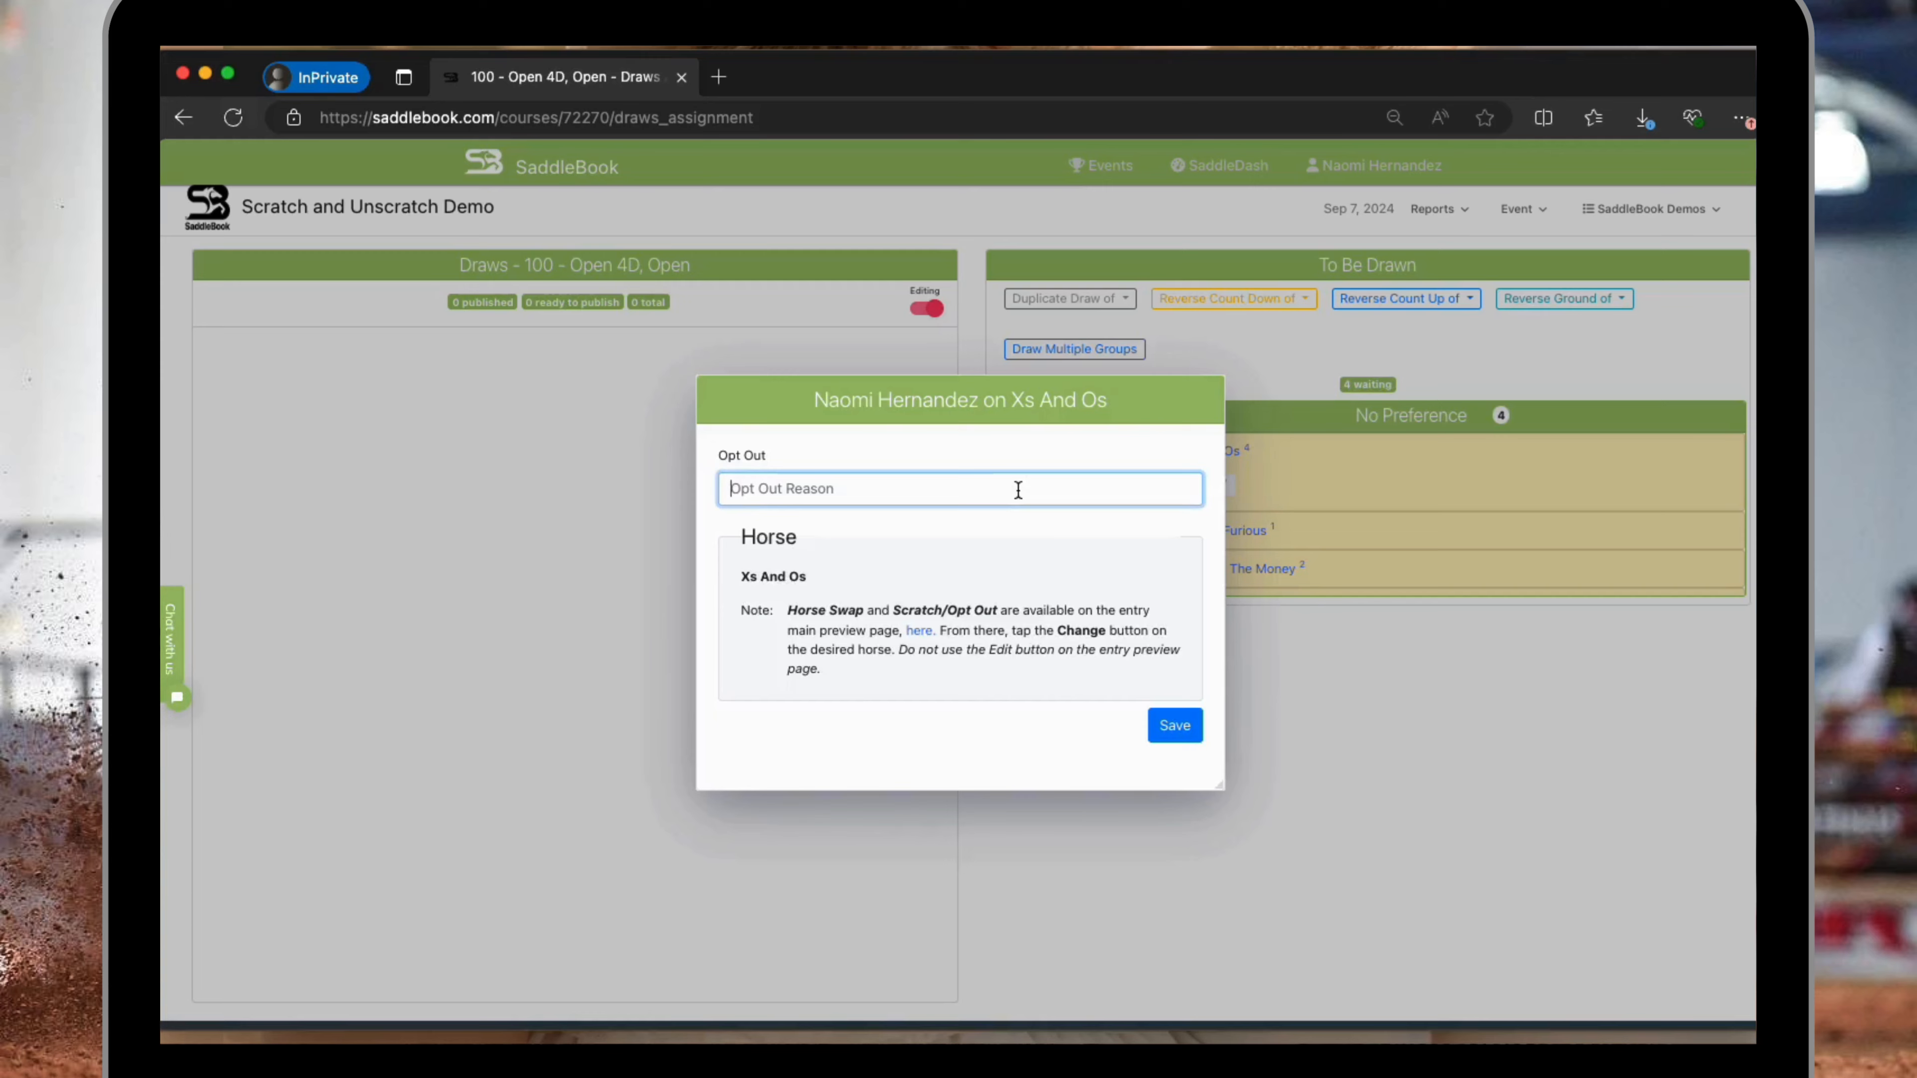
type("scratch")
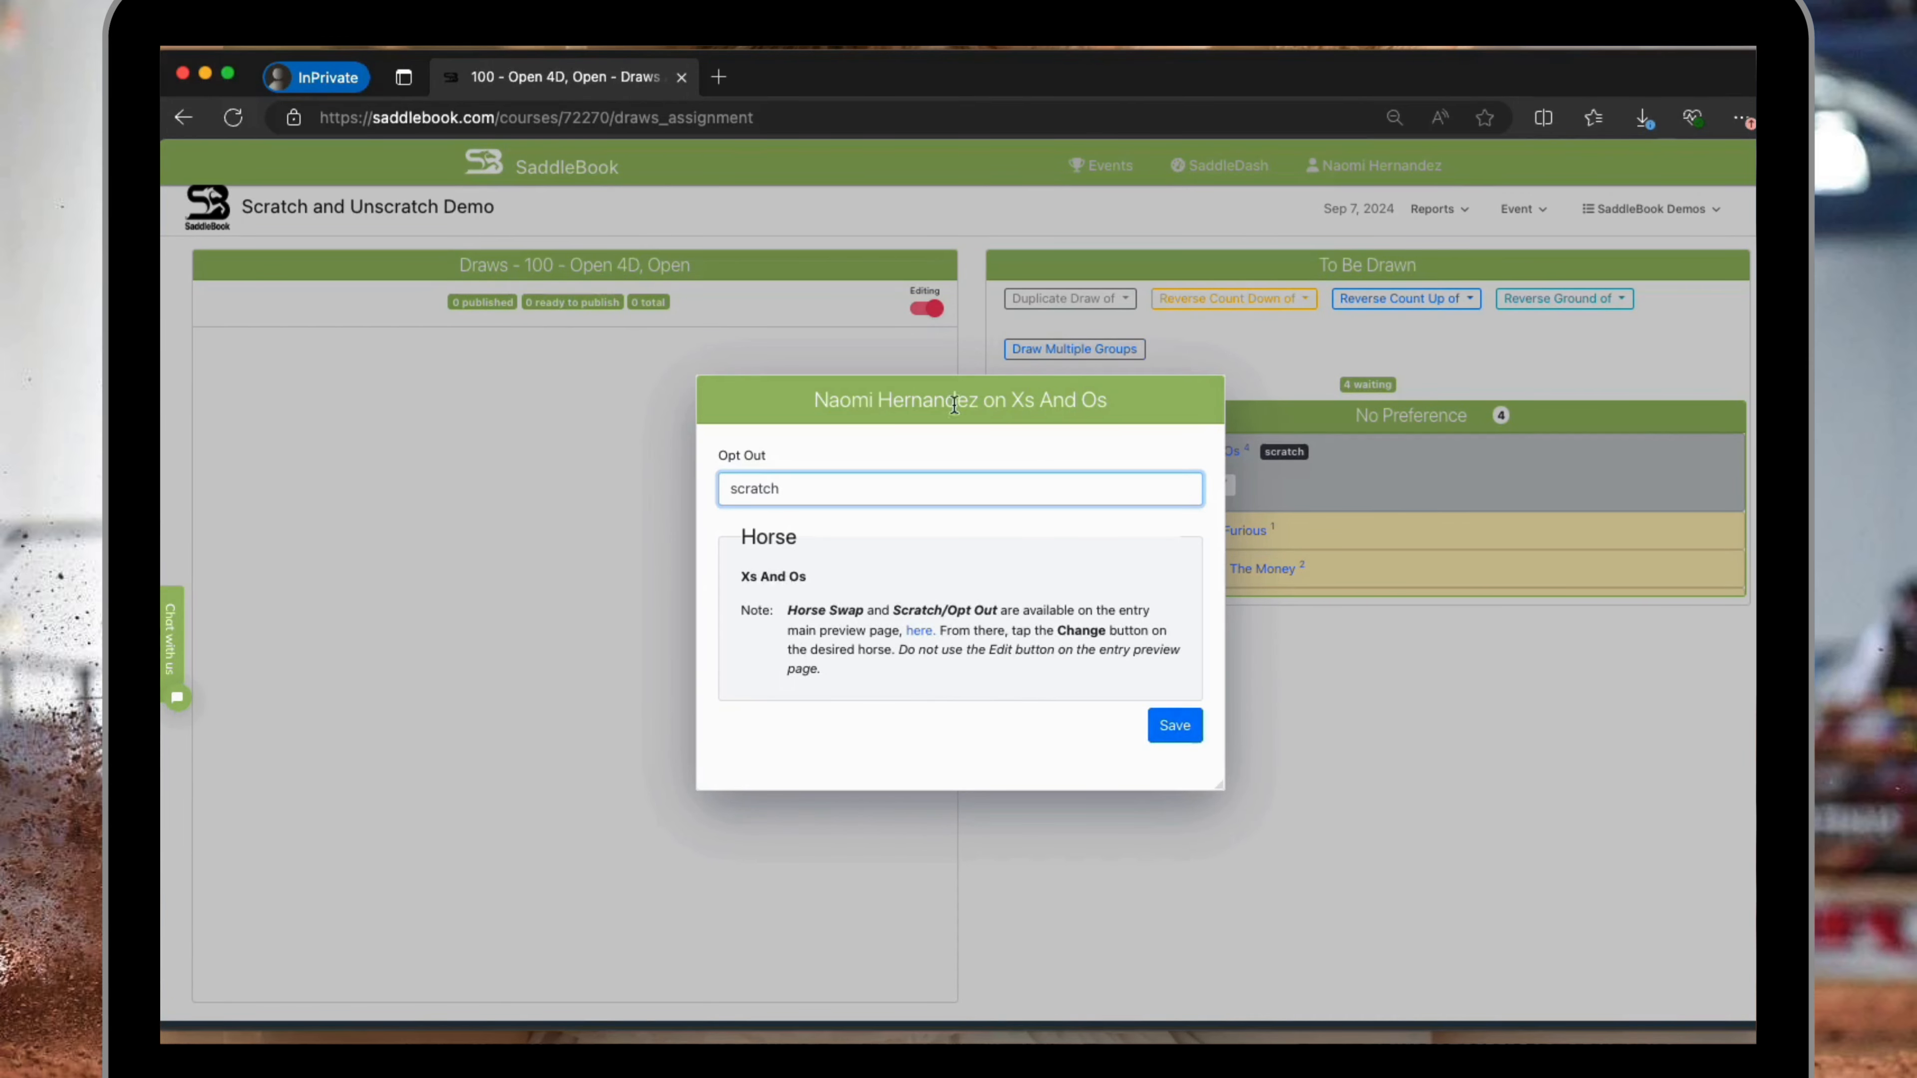
Open the linked entry preview page in a new tab to review the horses, then return and save the Xs And Os opt-out.
left_click(920, 633)
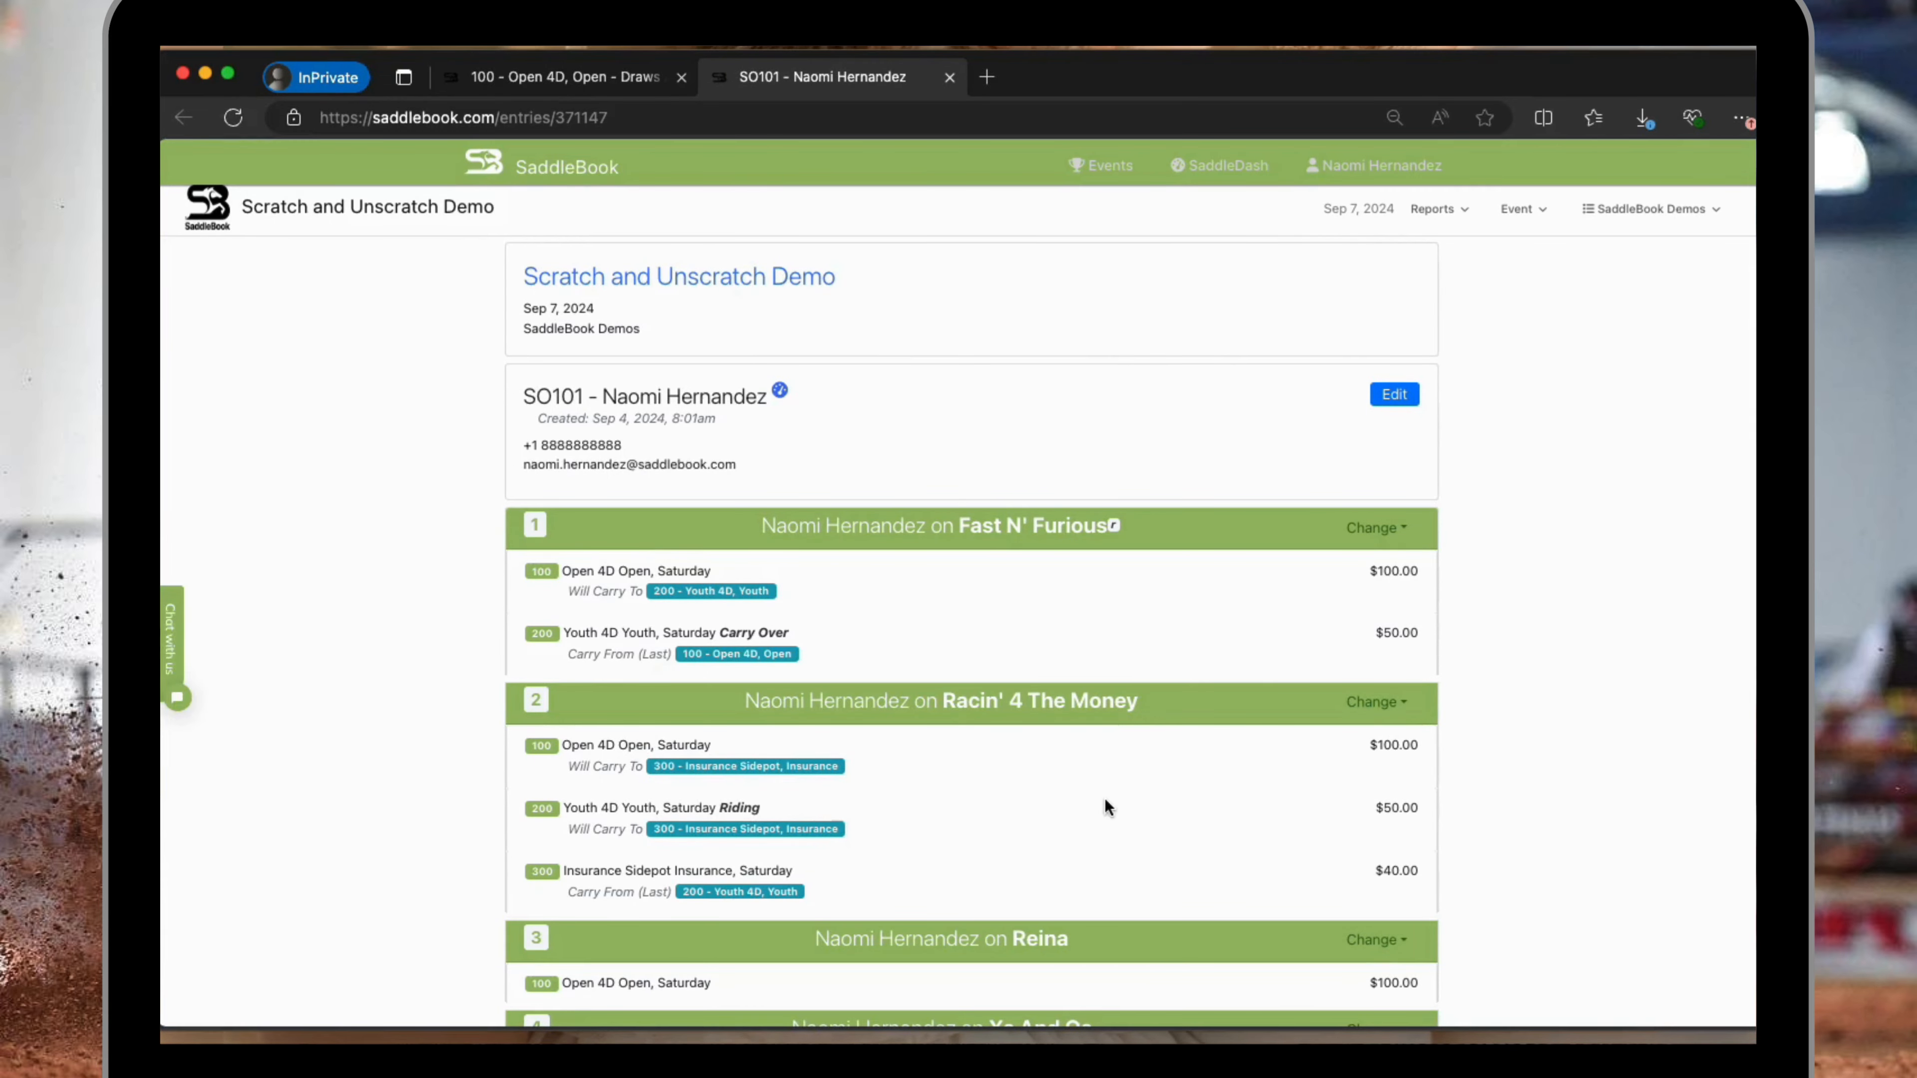
scroll(1106, 806, "down", 2)
scroll(1104, 801, "down", 3)
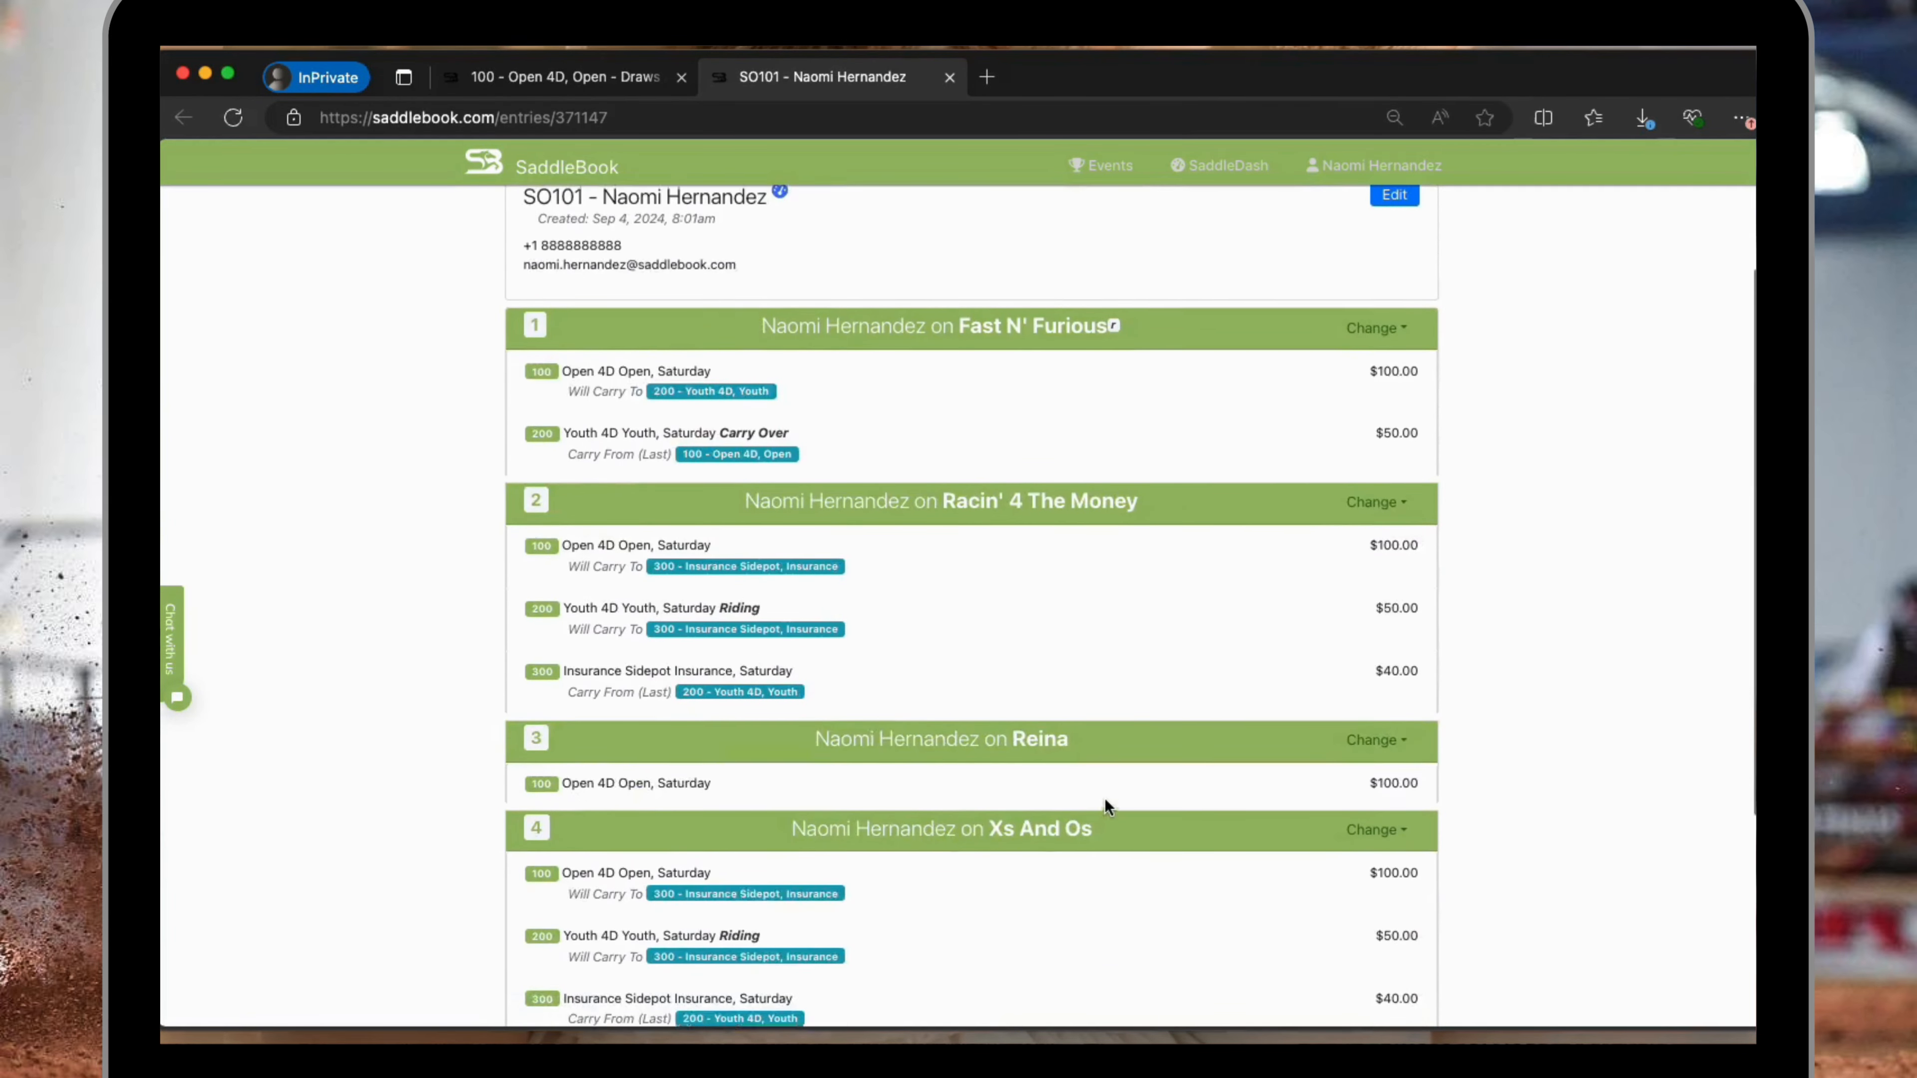
scroll(1105, 801, "up", 3)
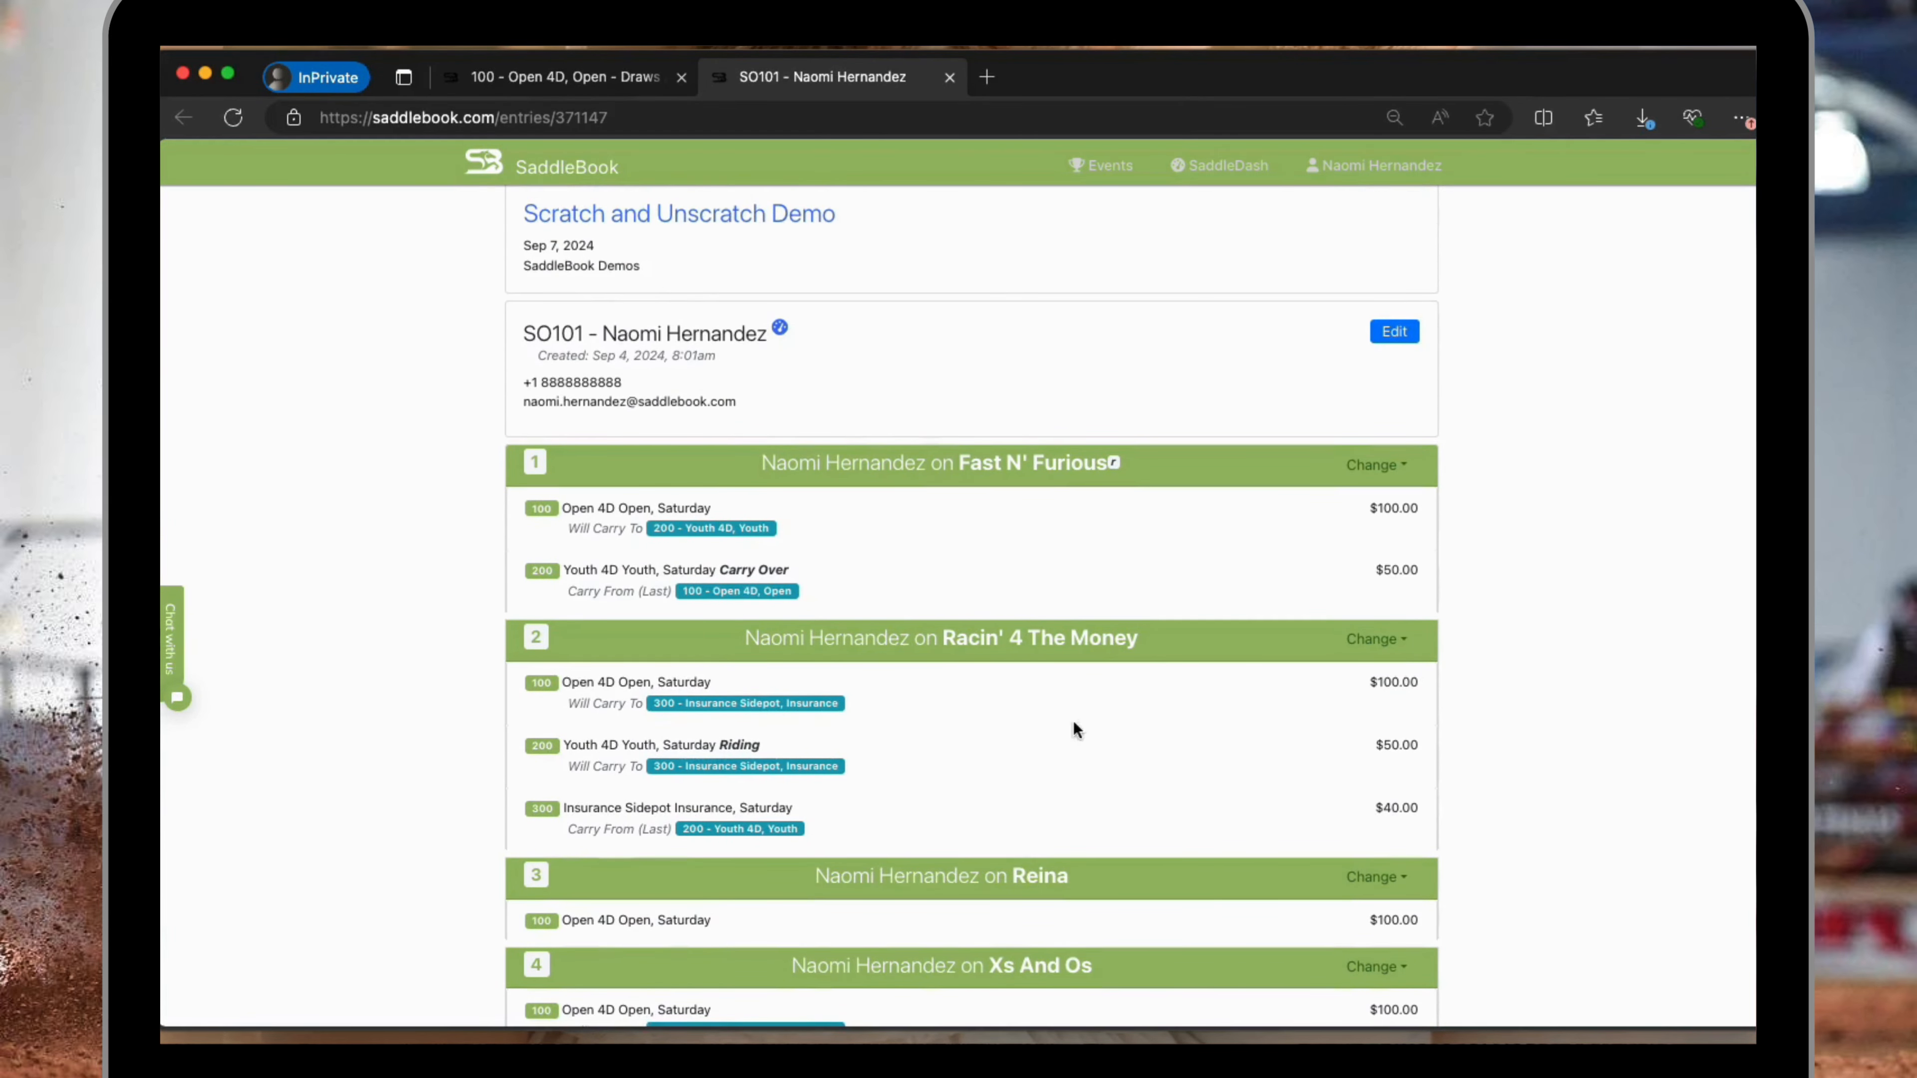
left_click(511, 77)
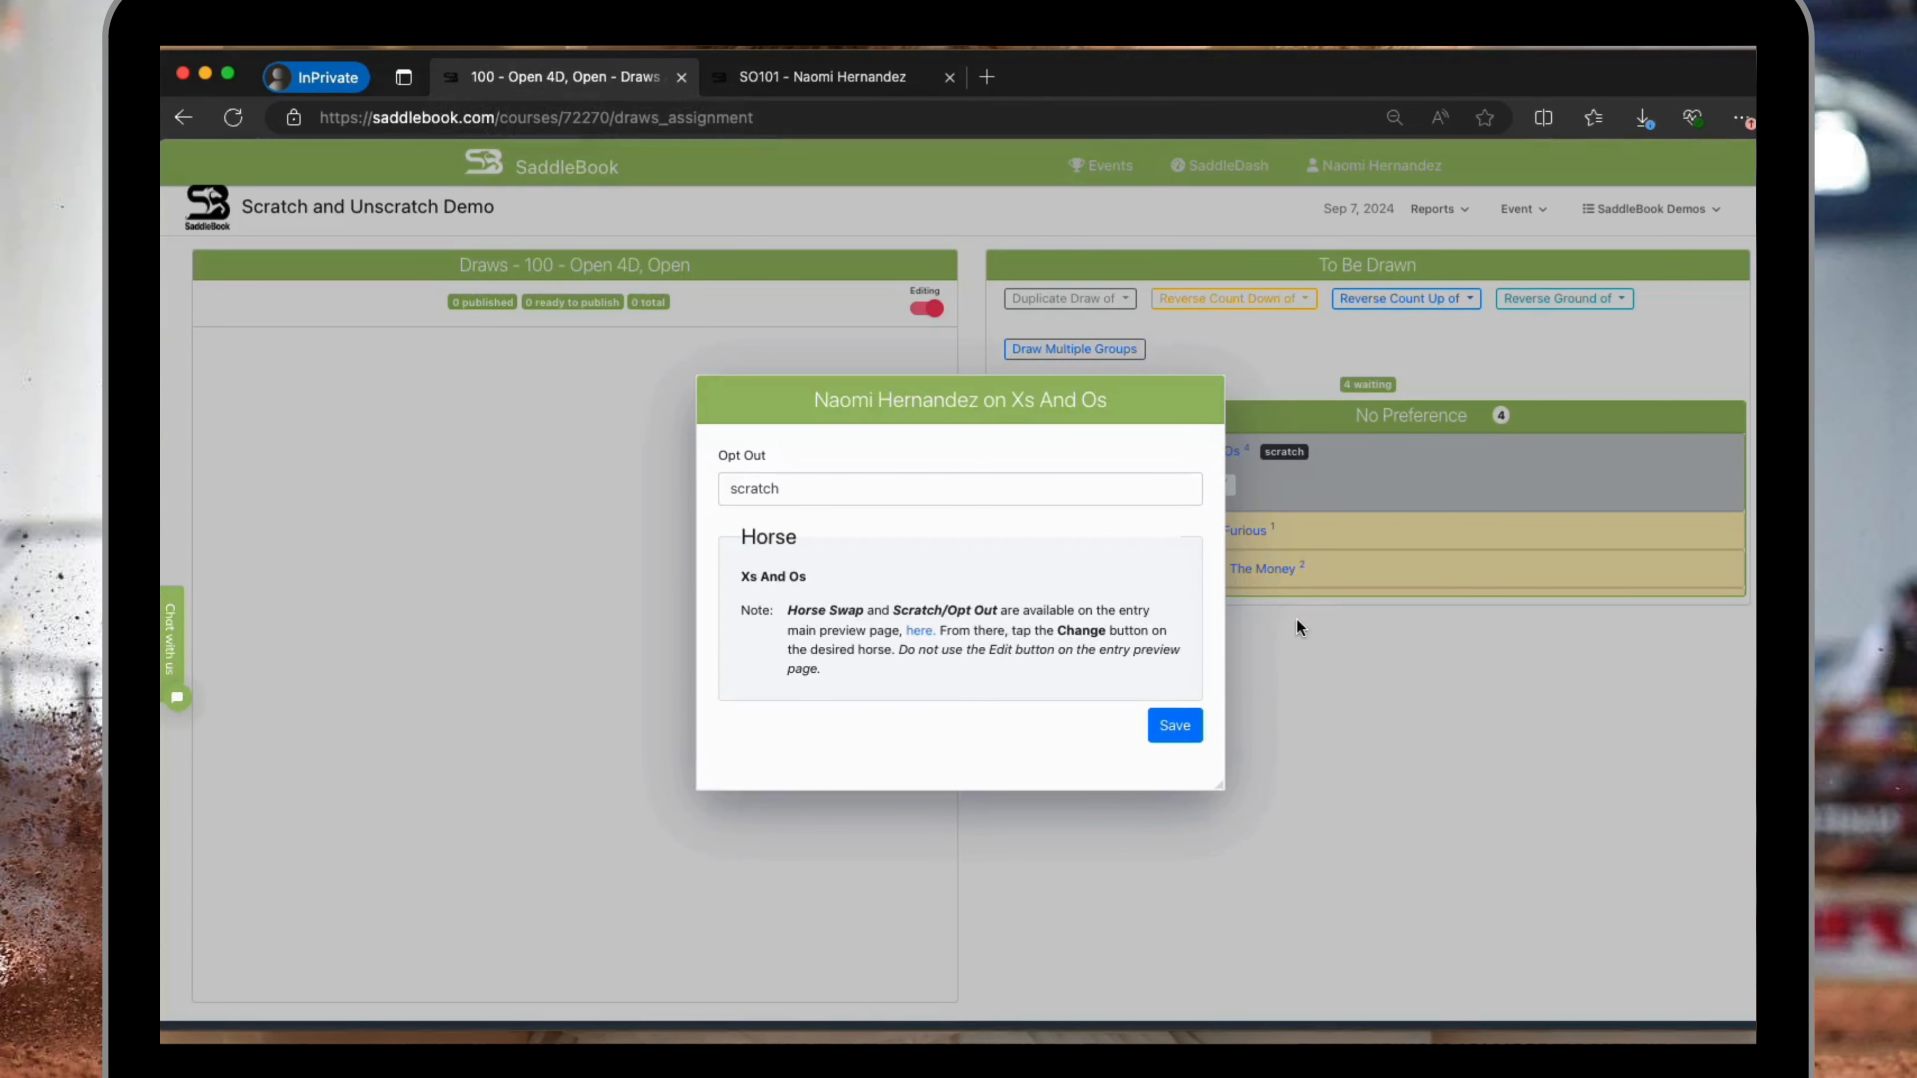
left_click(1176, 729)
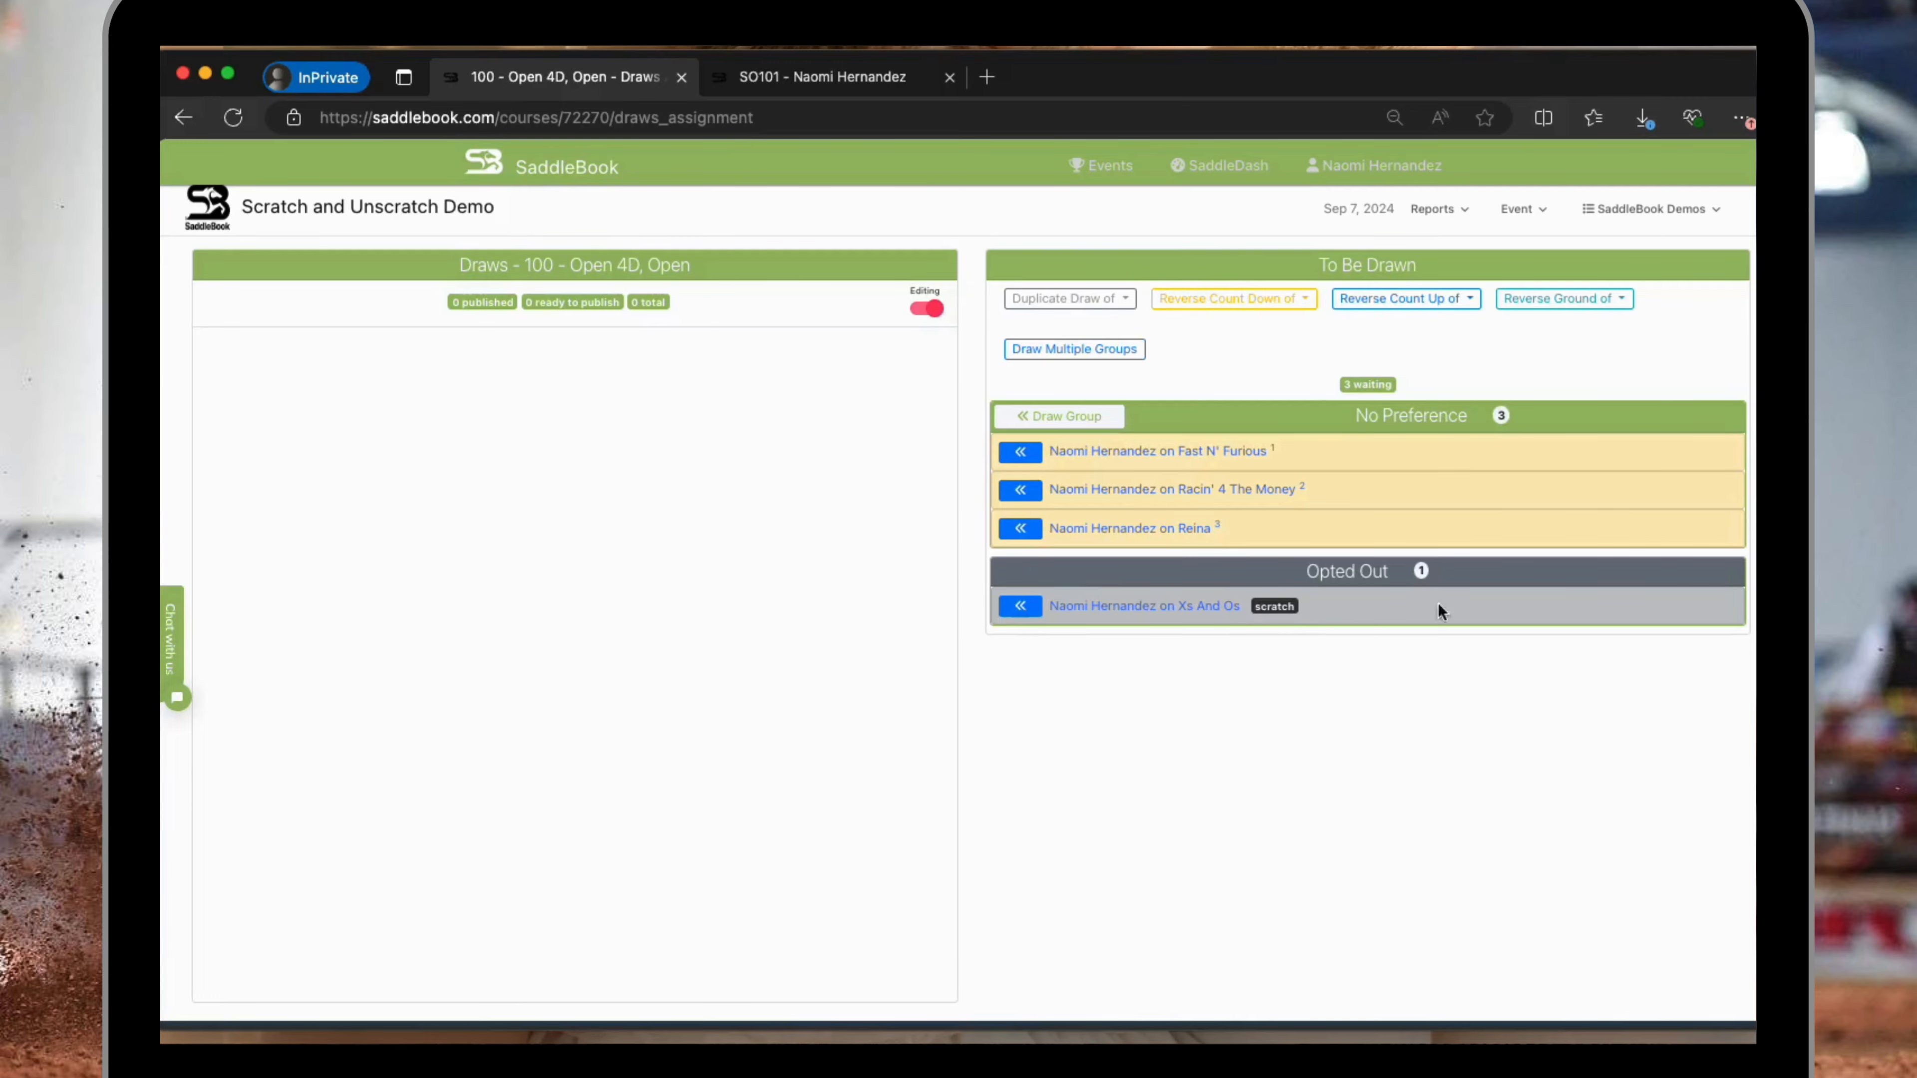
Go to the event's production page and open Record Times for class 100 - Open 4D.
left_click(1521, 210)
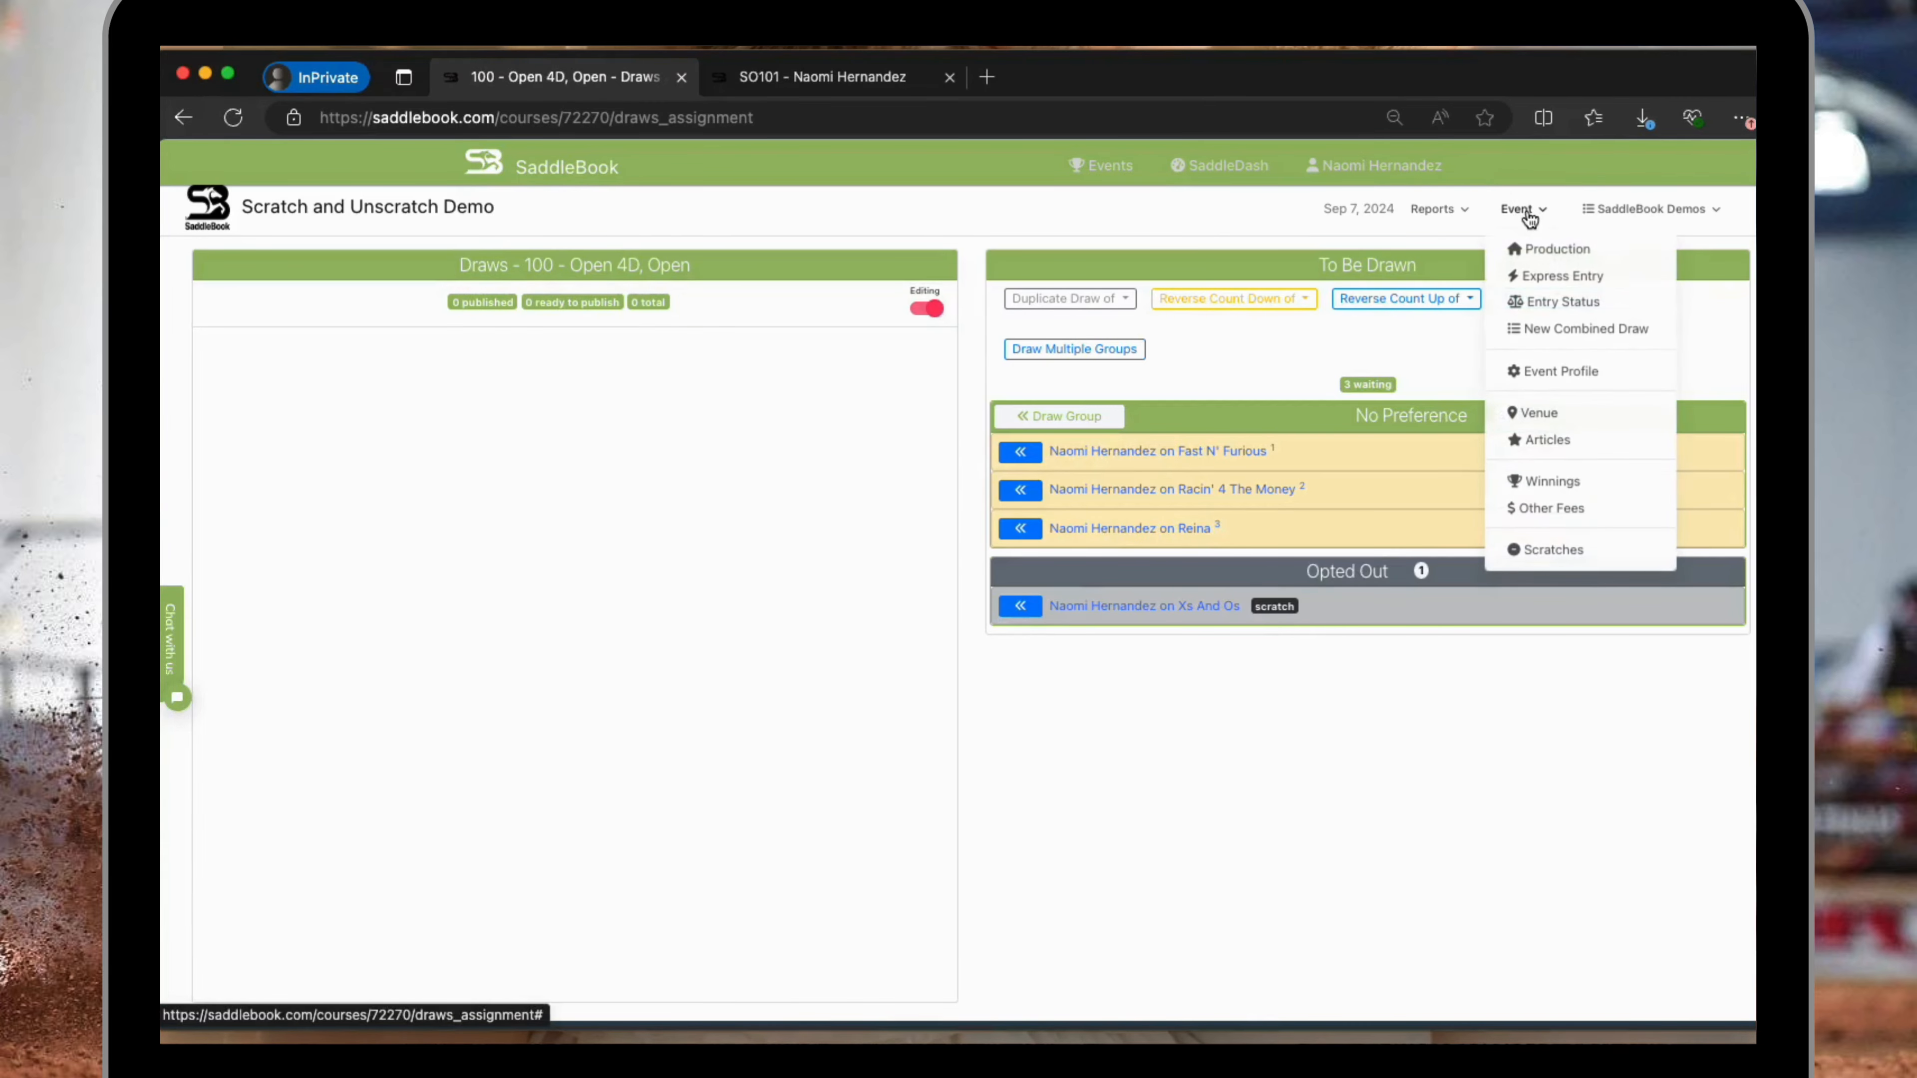
left_click(1537, 248)
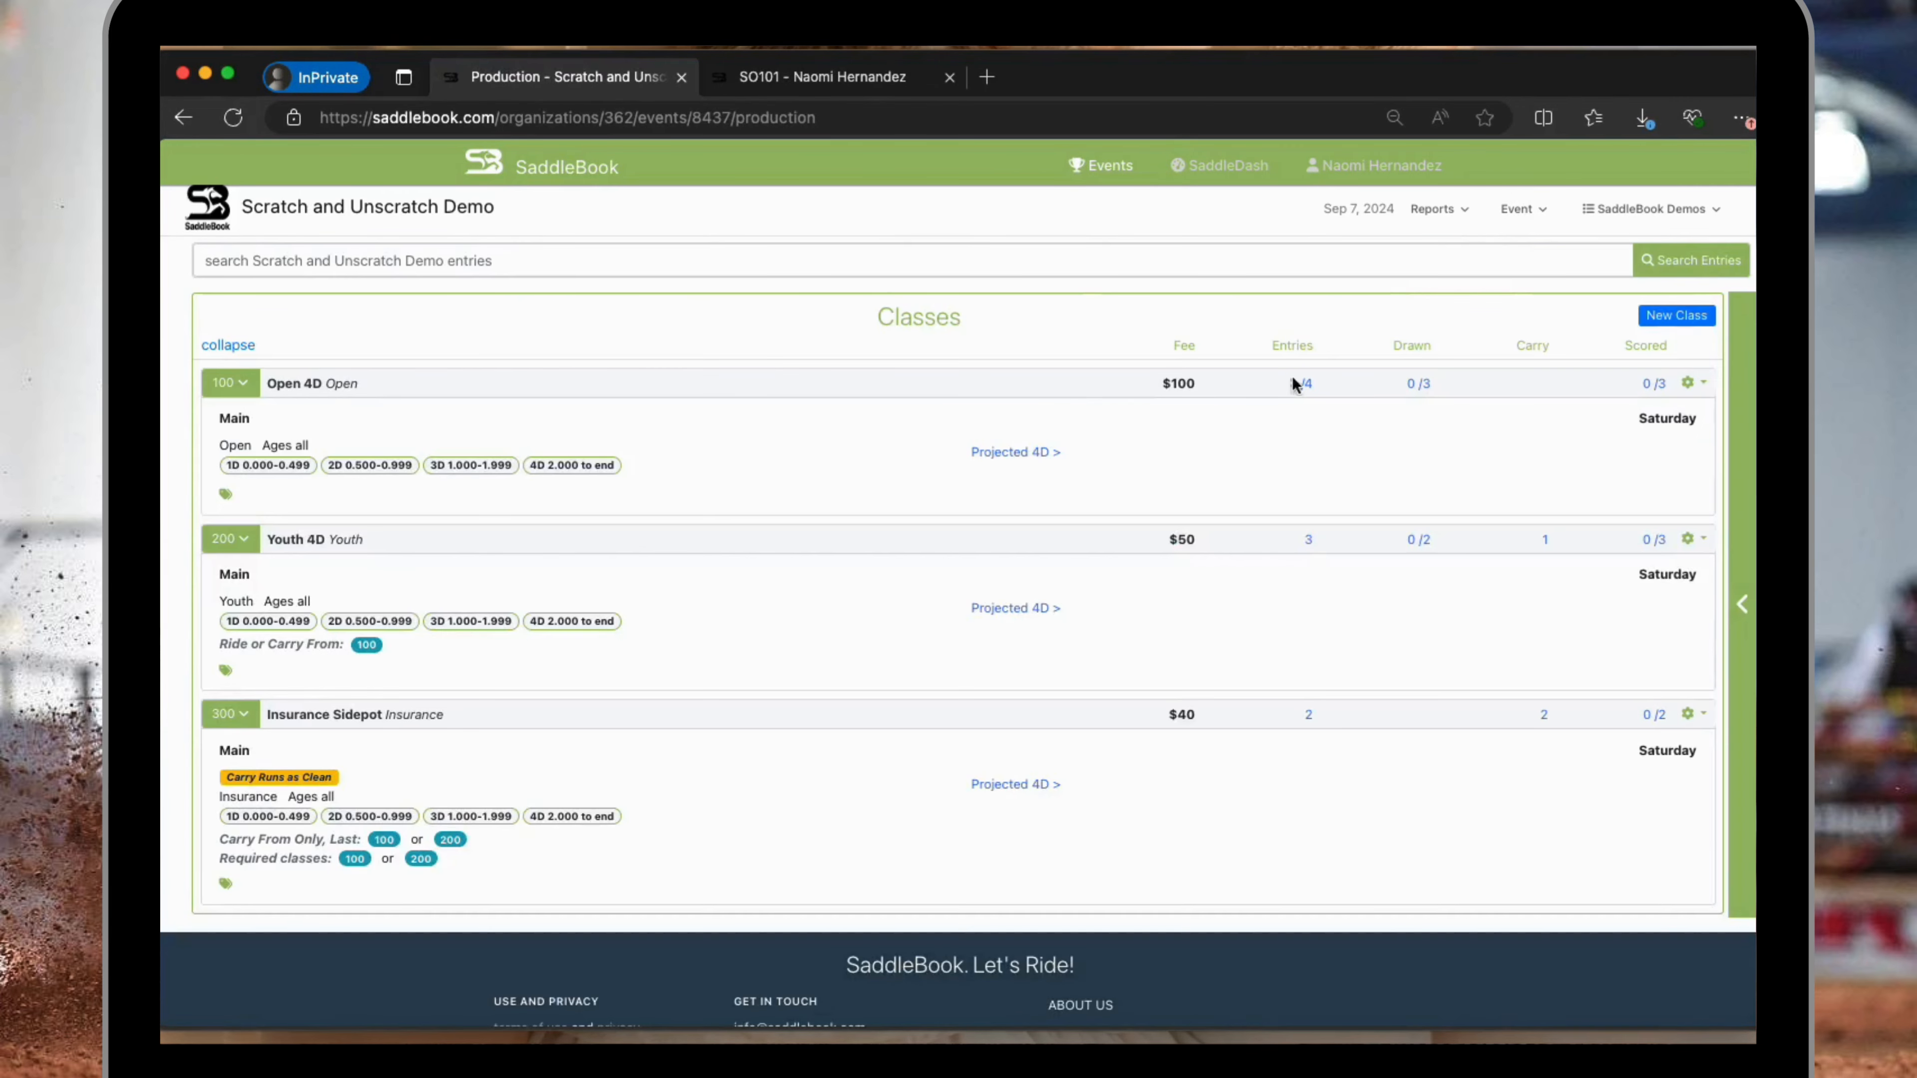
left_click(1703, 383)
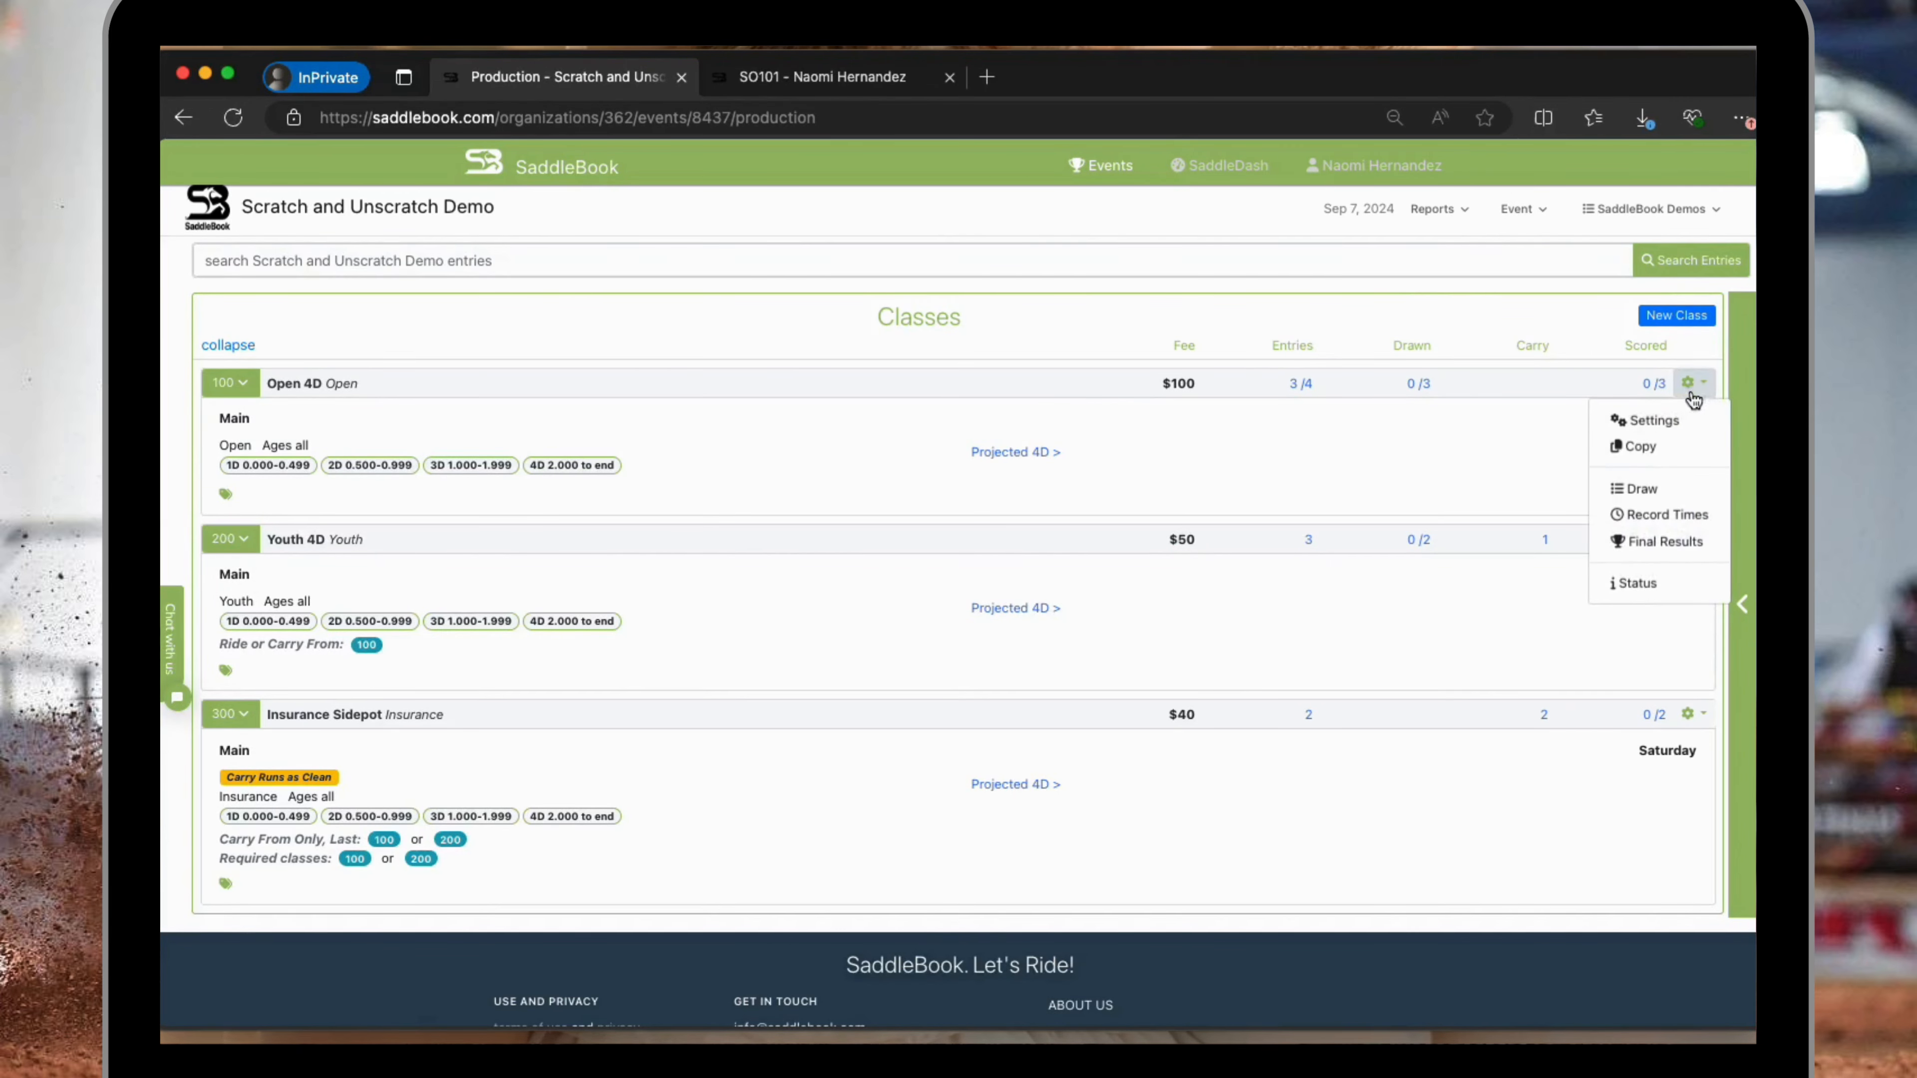
left_click(1674, 521)
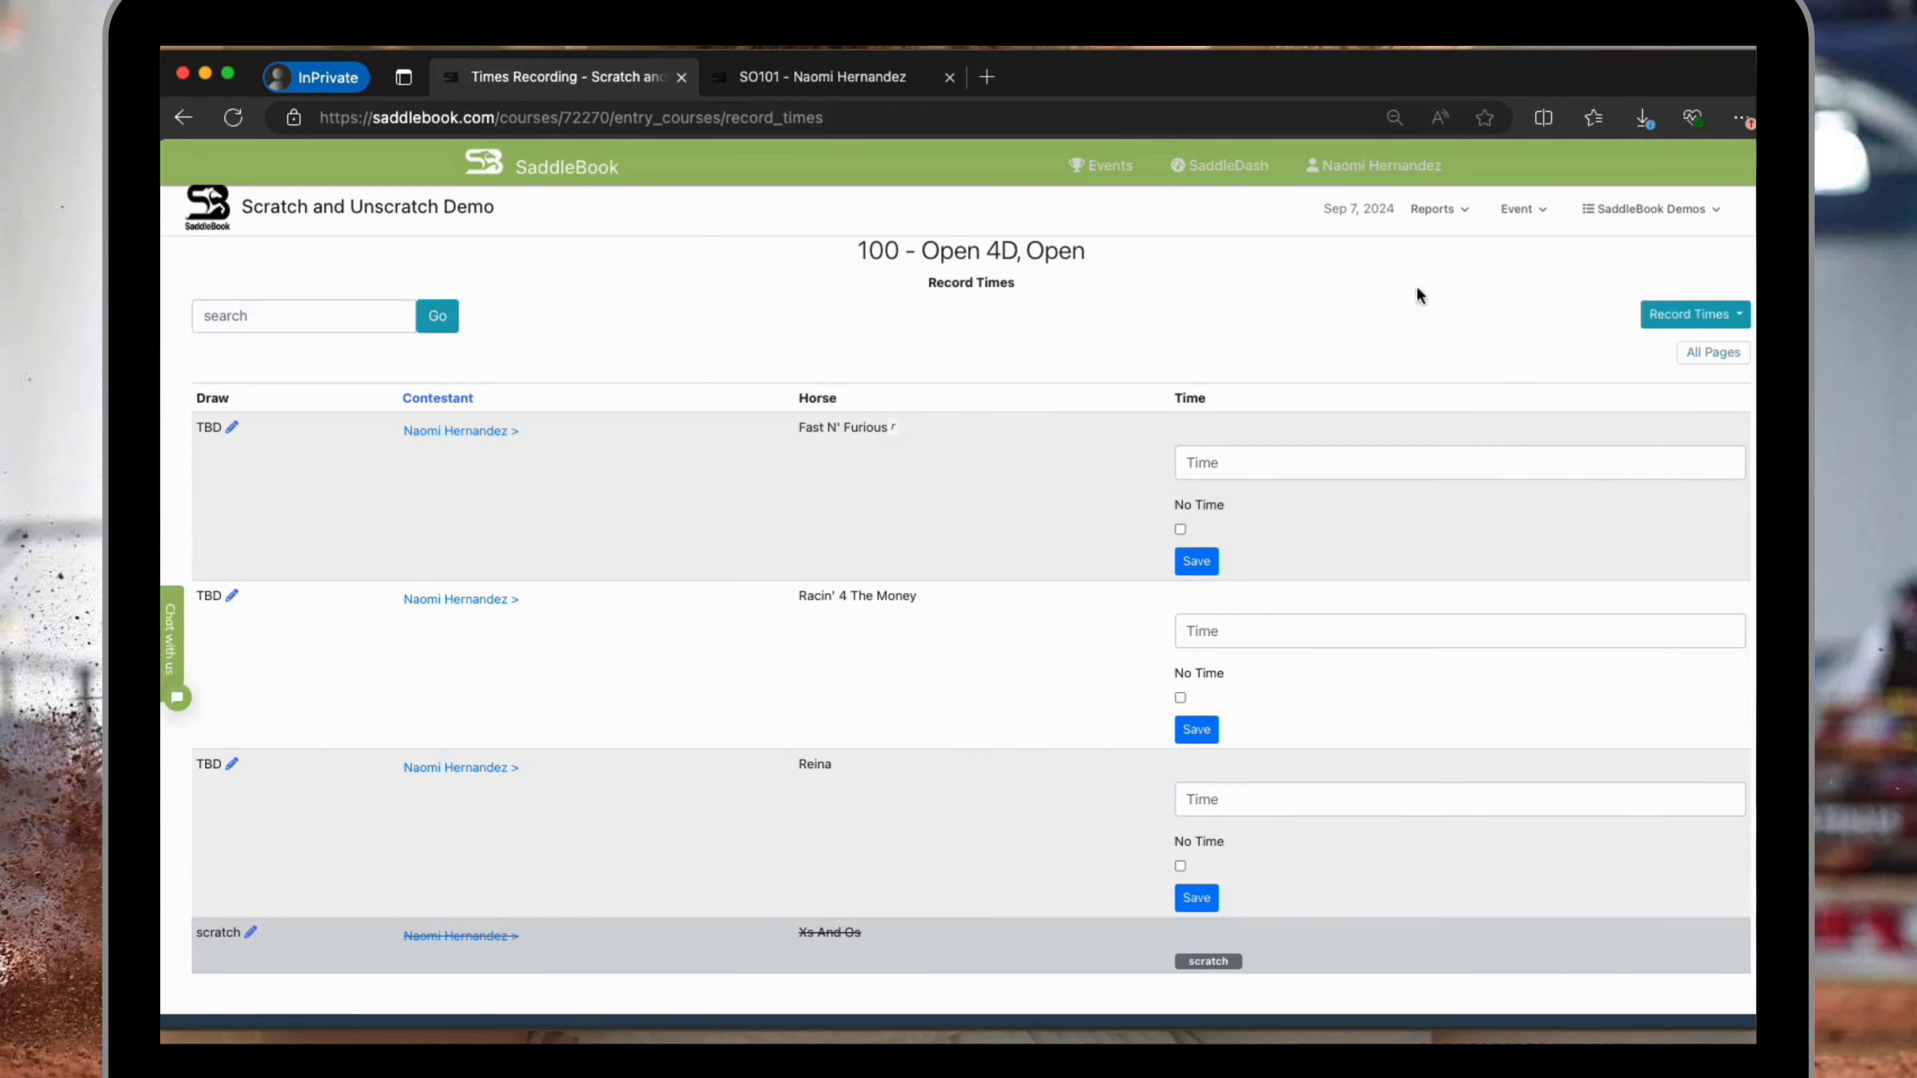
Opt Fast N' Furious out of the Open 4D class with the reason scratch and update the draw.
left_click(232, 427)
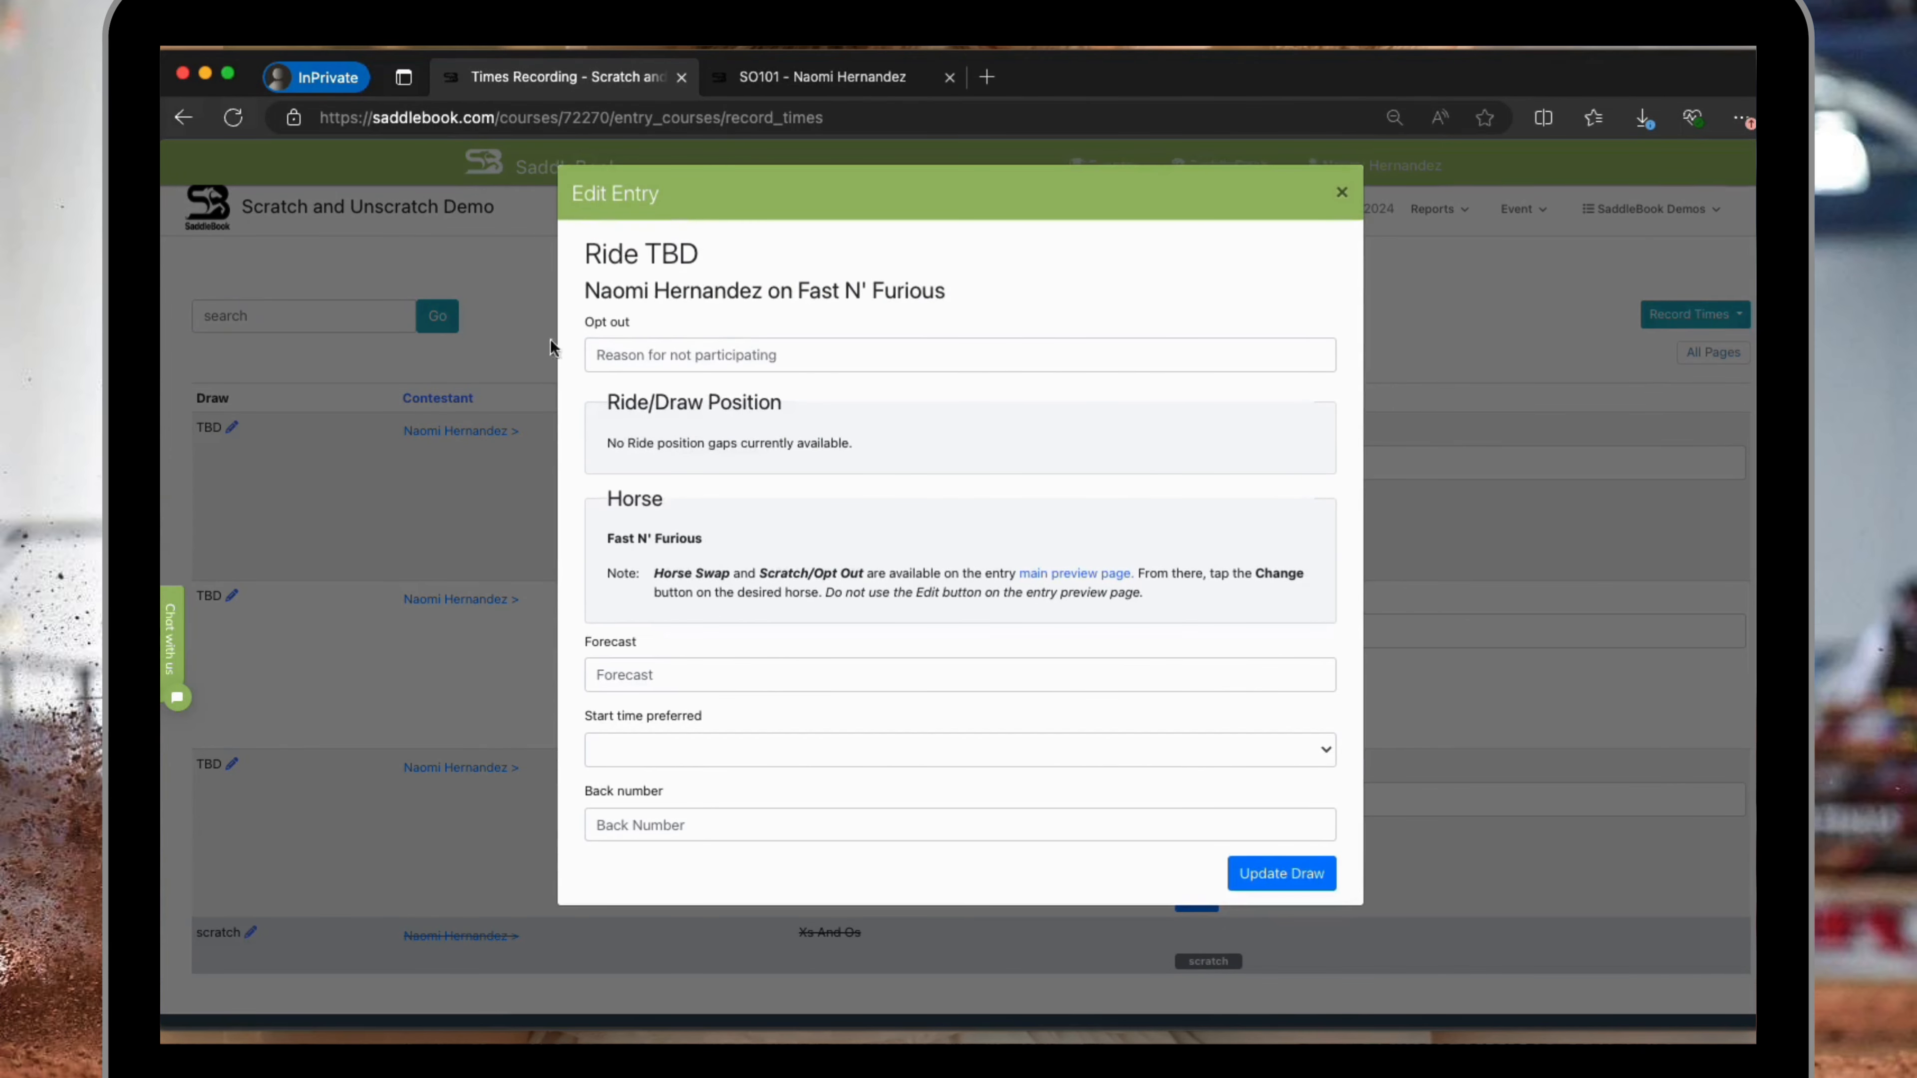
left_click(691, 355)
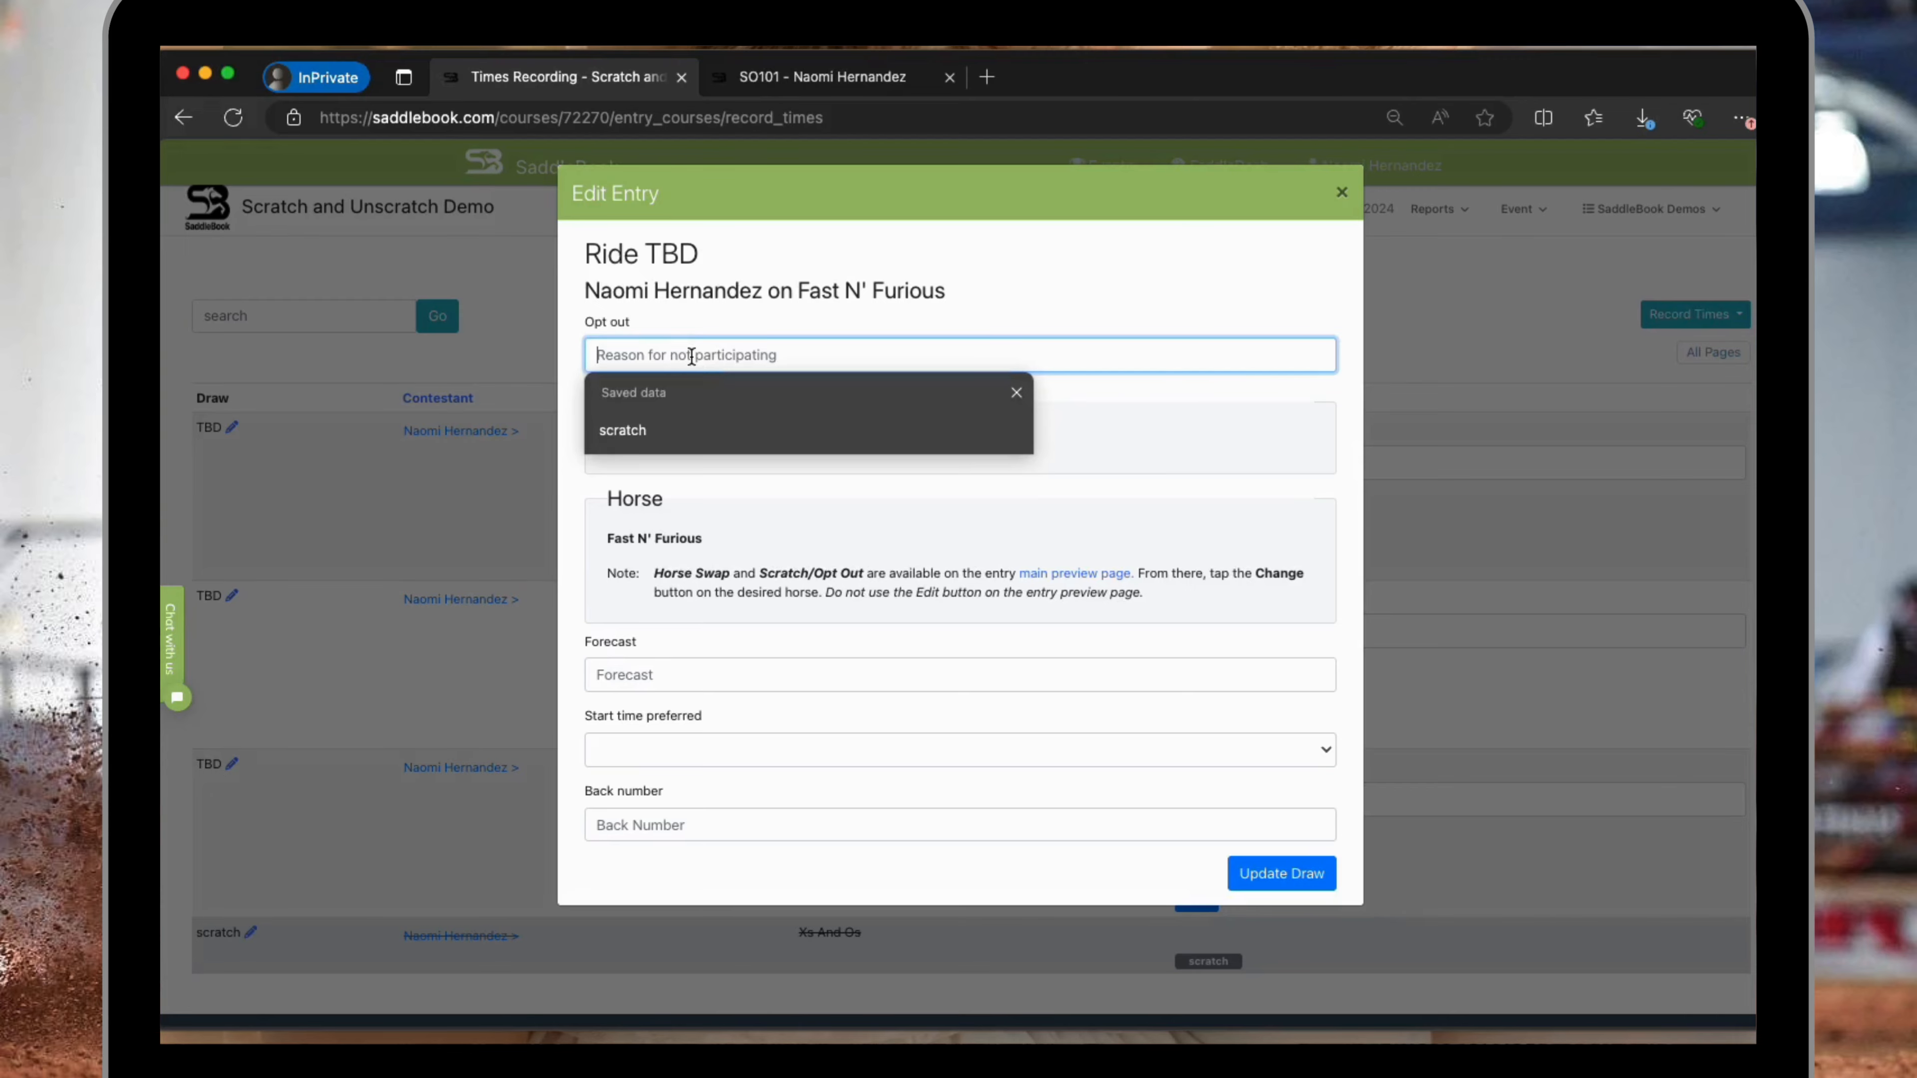
left_click(664, 430)
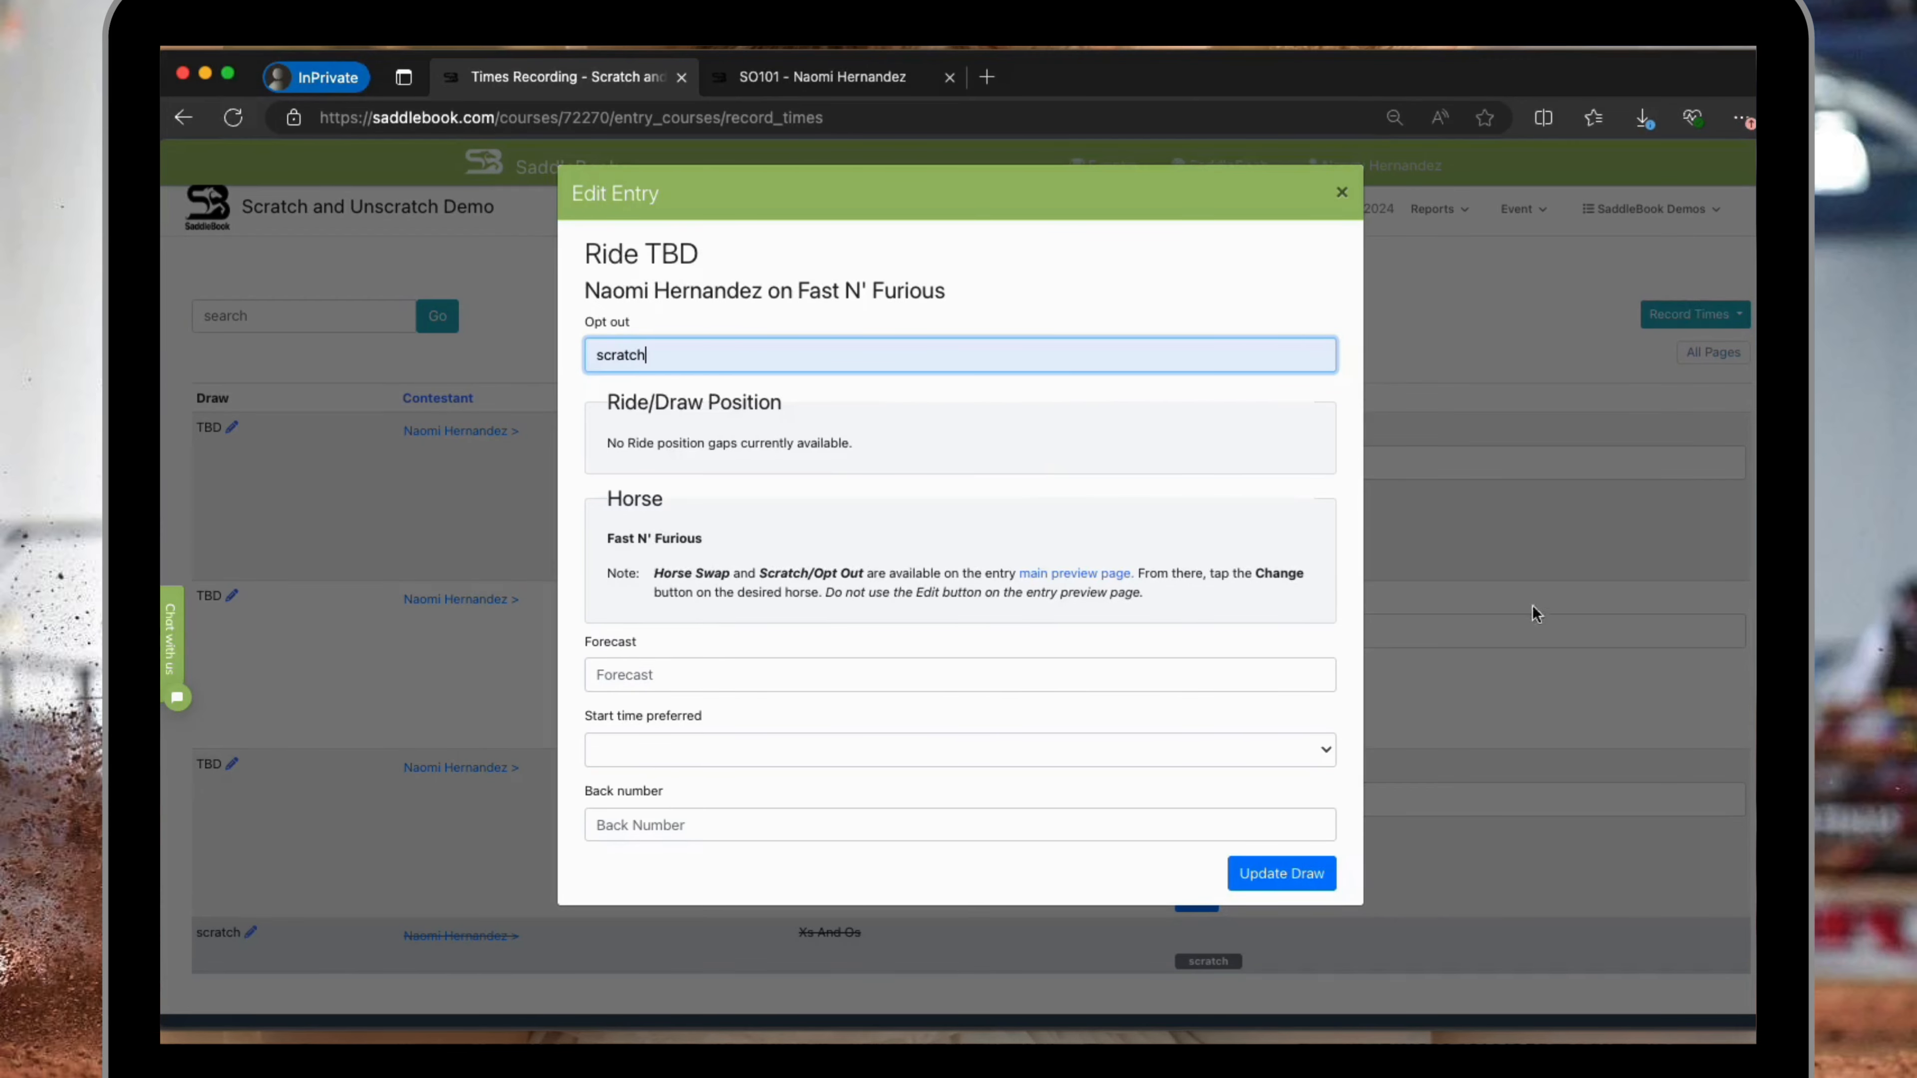
left_click(1252, 872)
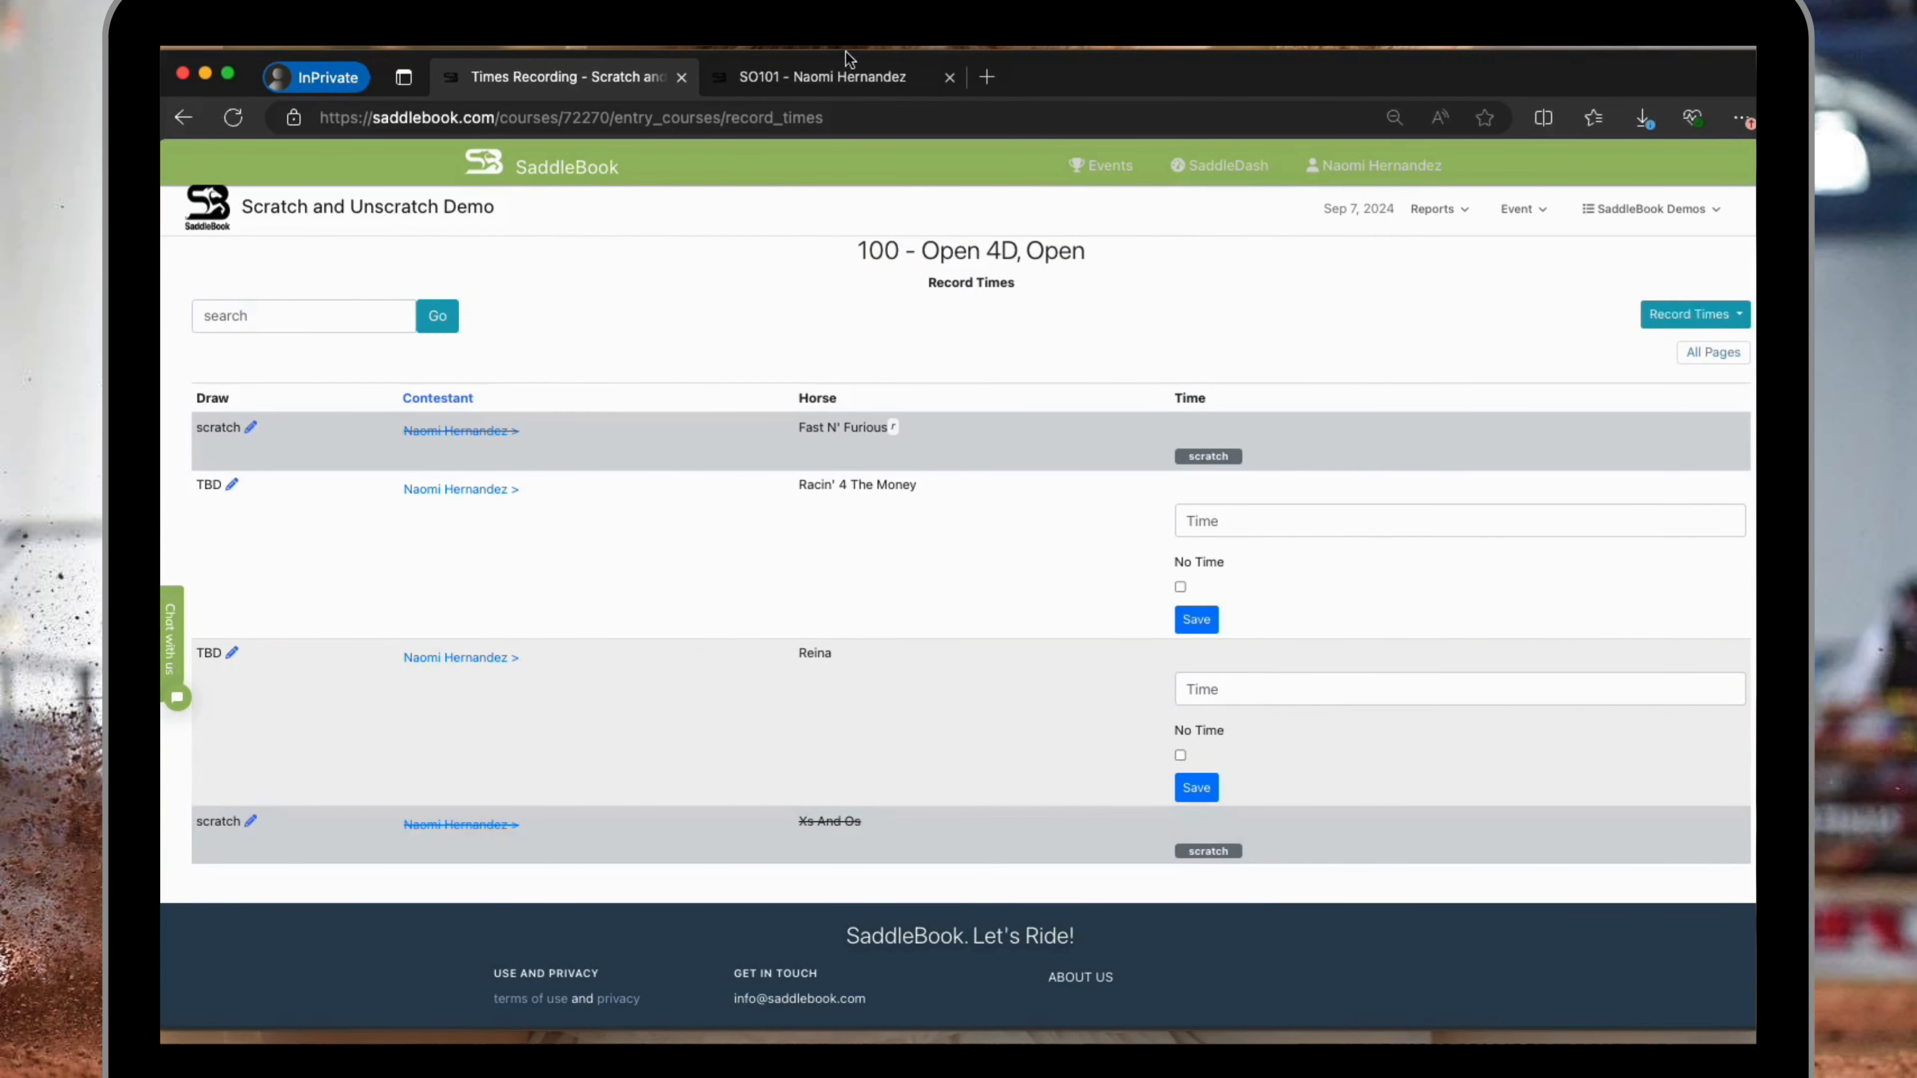
Switch to the rider's entry preview page, review the opted-out classes and the horse change options, and open the entry for editing.
left_click(843, 68)
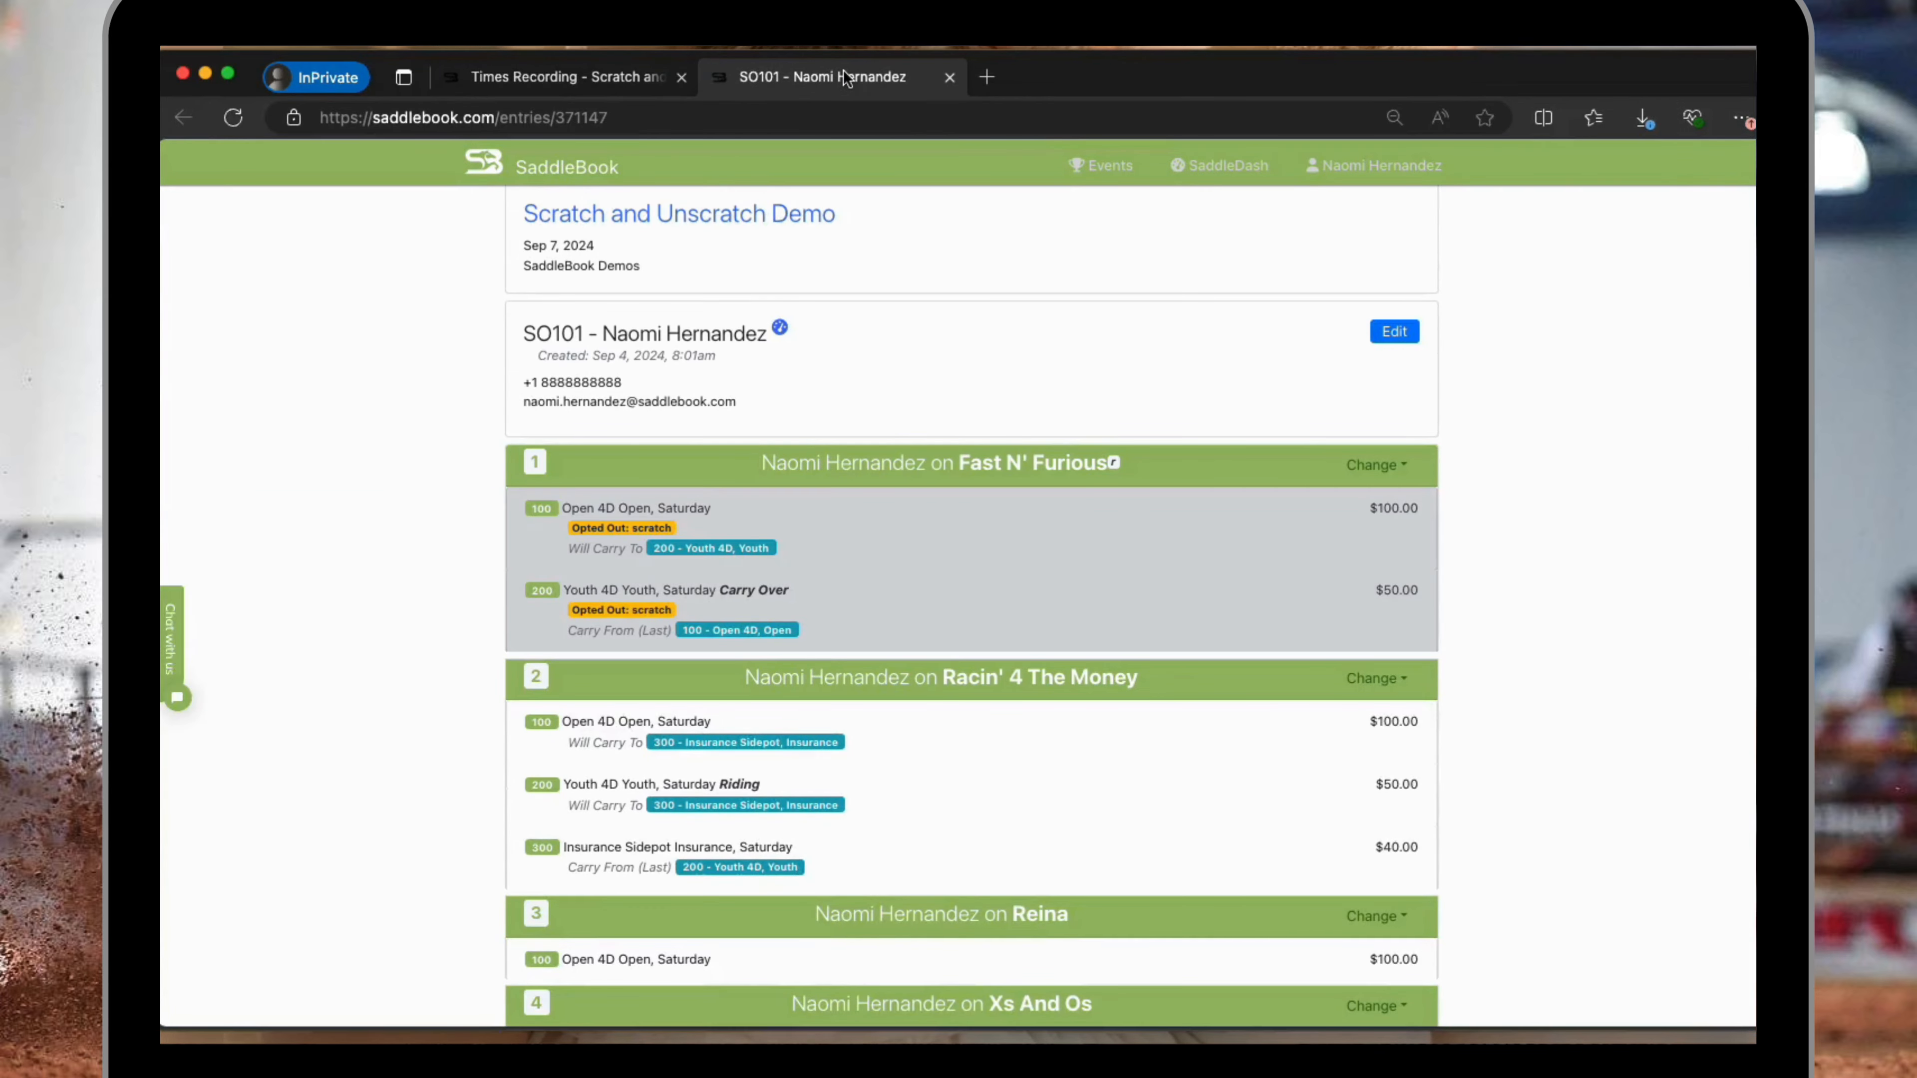
scroll(944, 675, "down", 5)
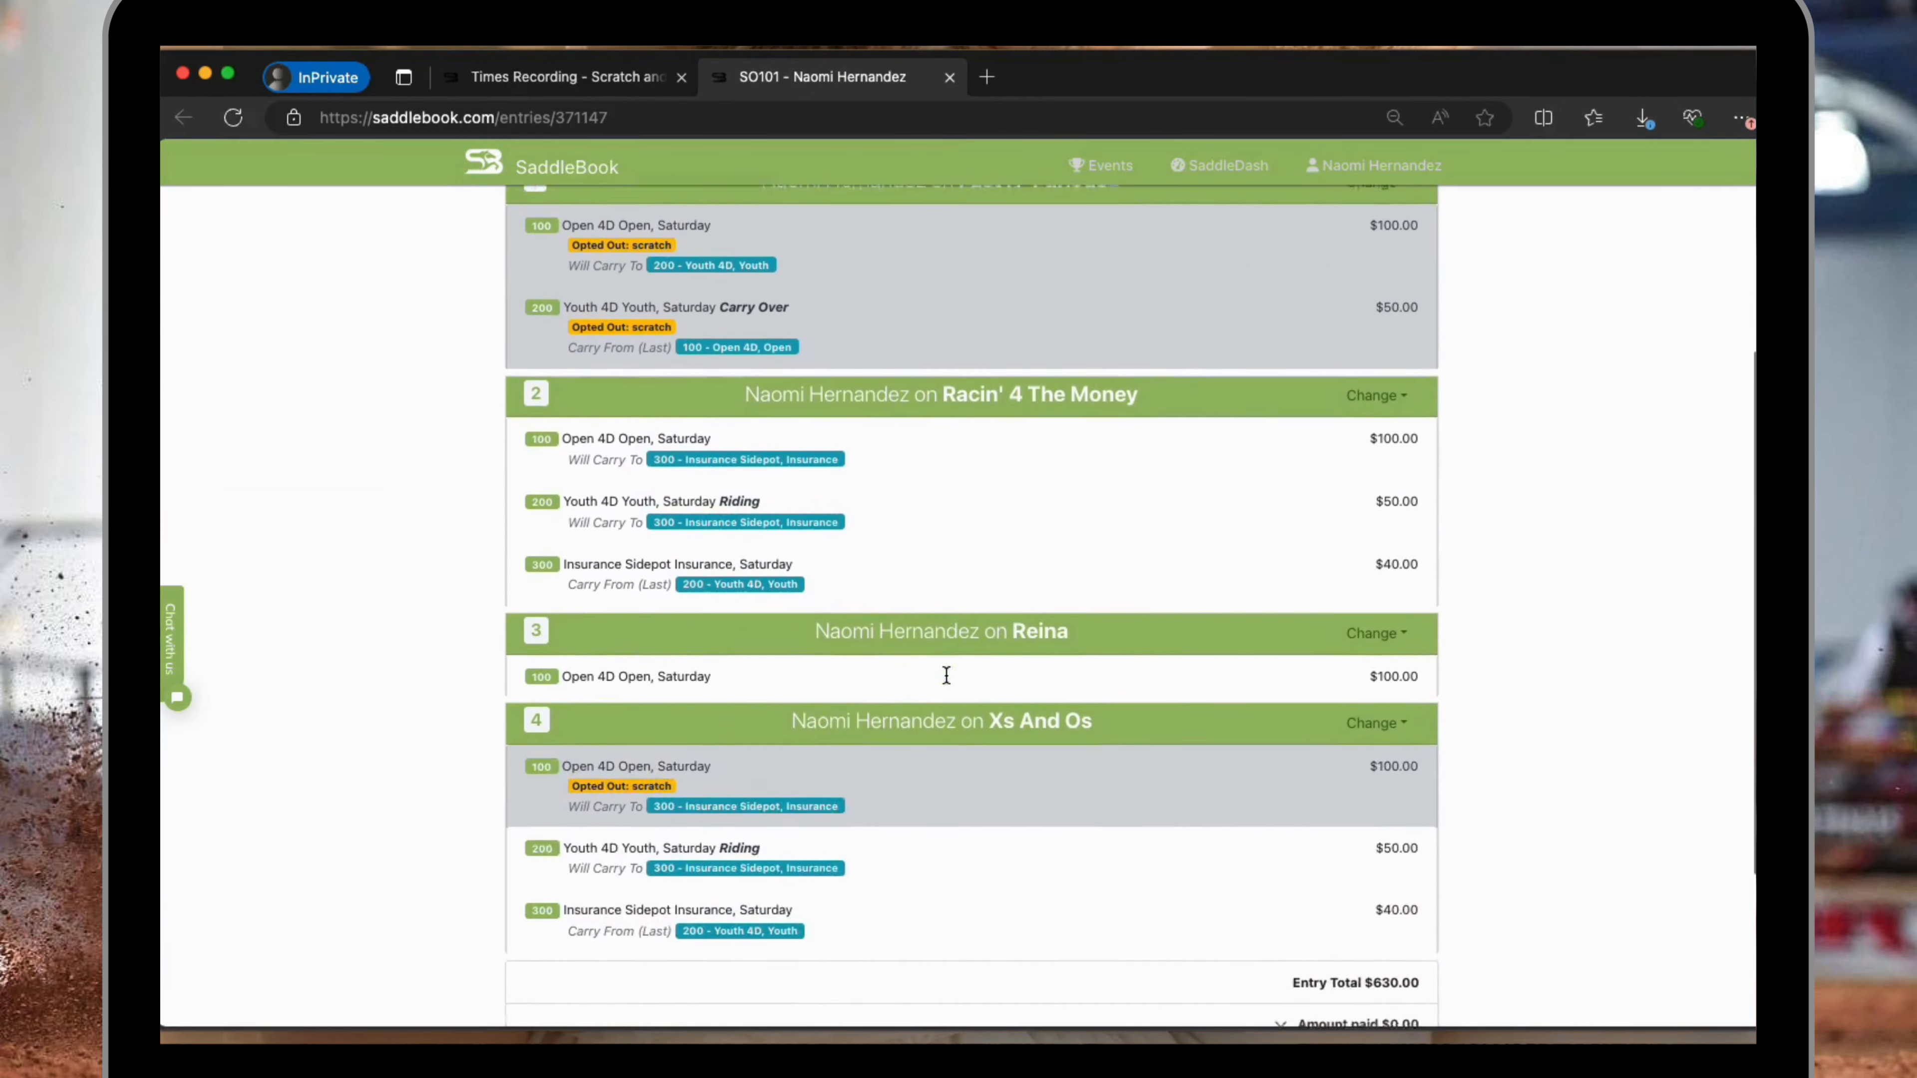
scroll(990, 429, "up", 2)
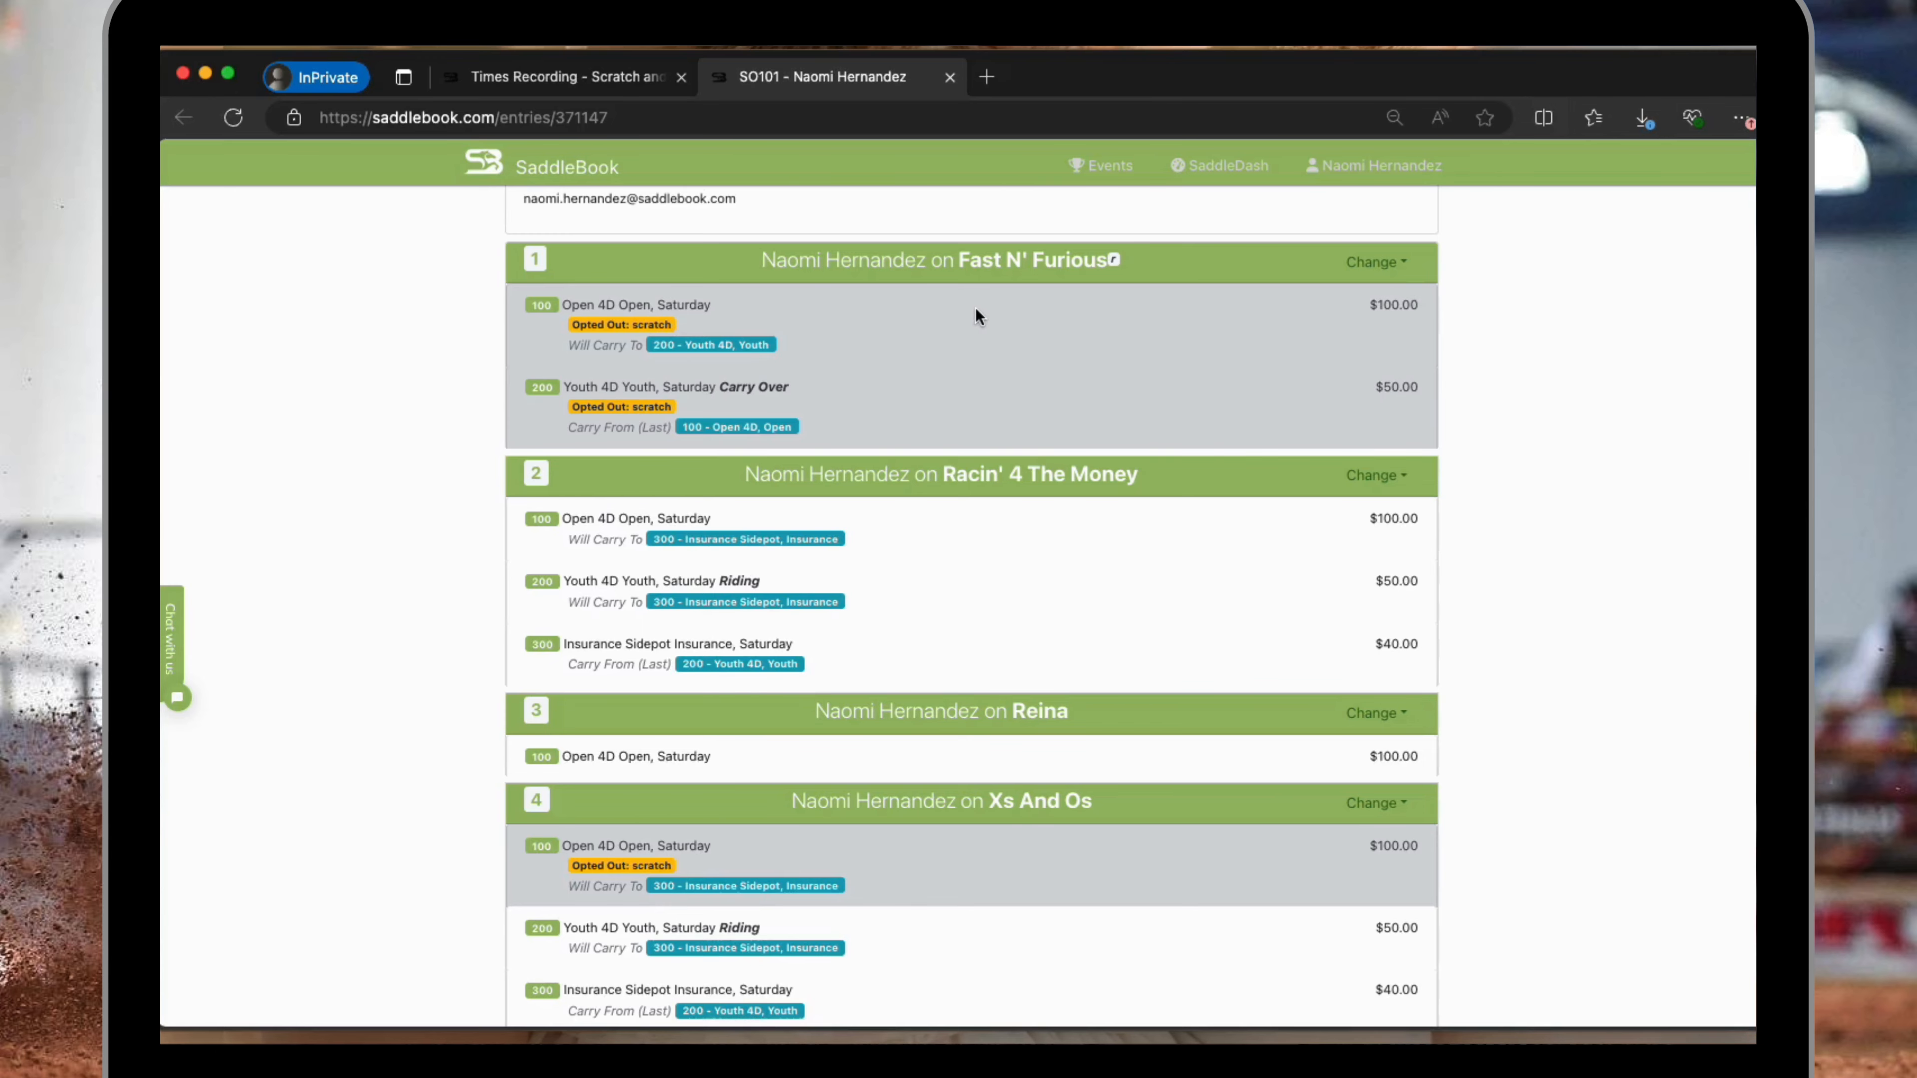
scroll(1114, 355, "up", 2)
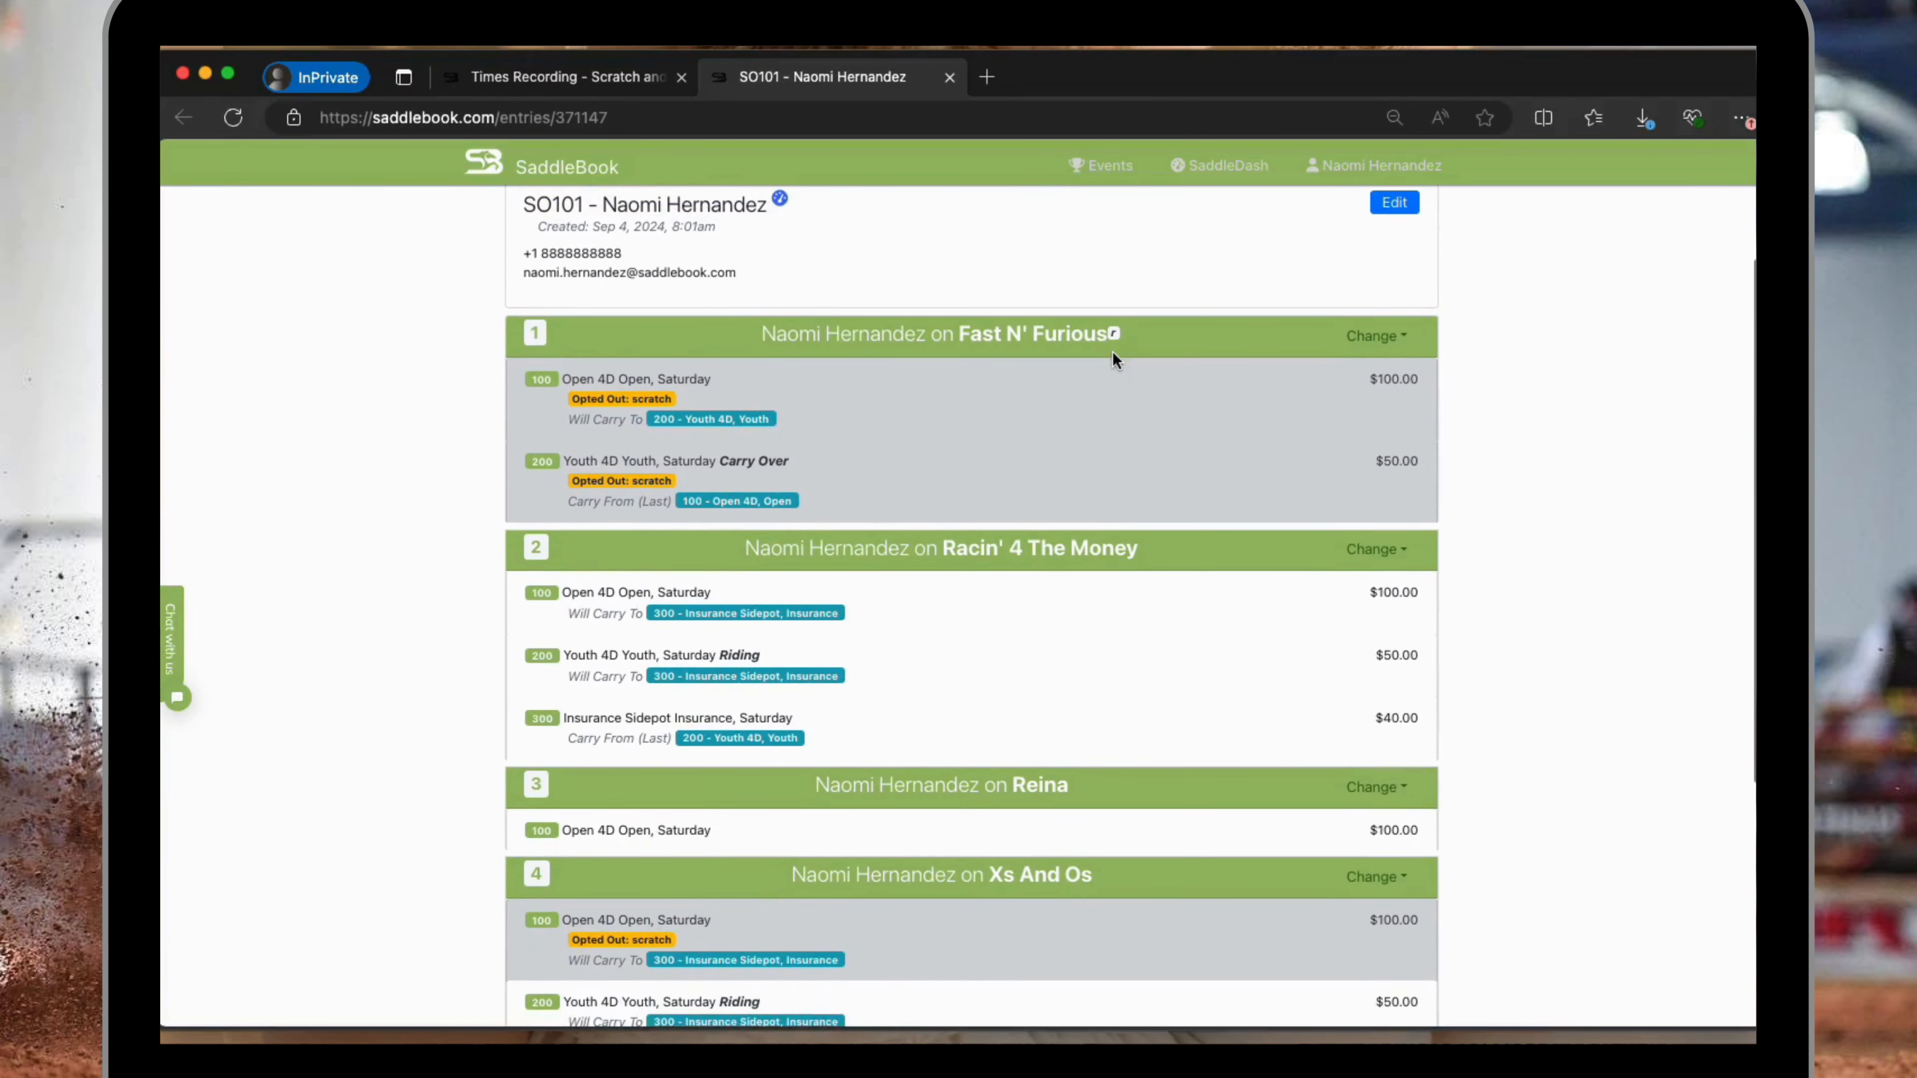
left_click(1378, 336)
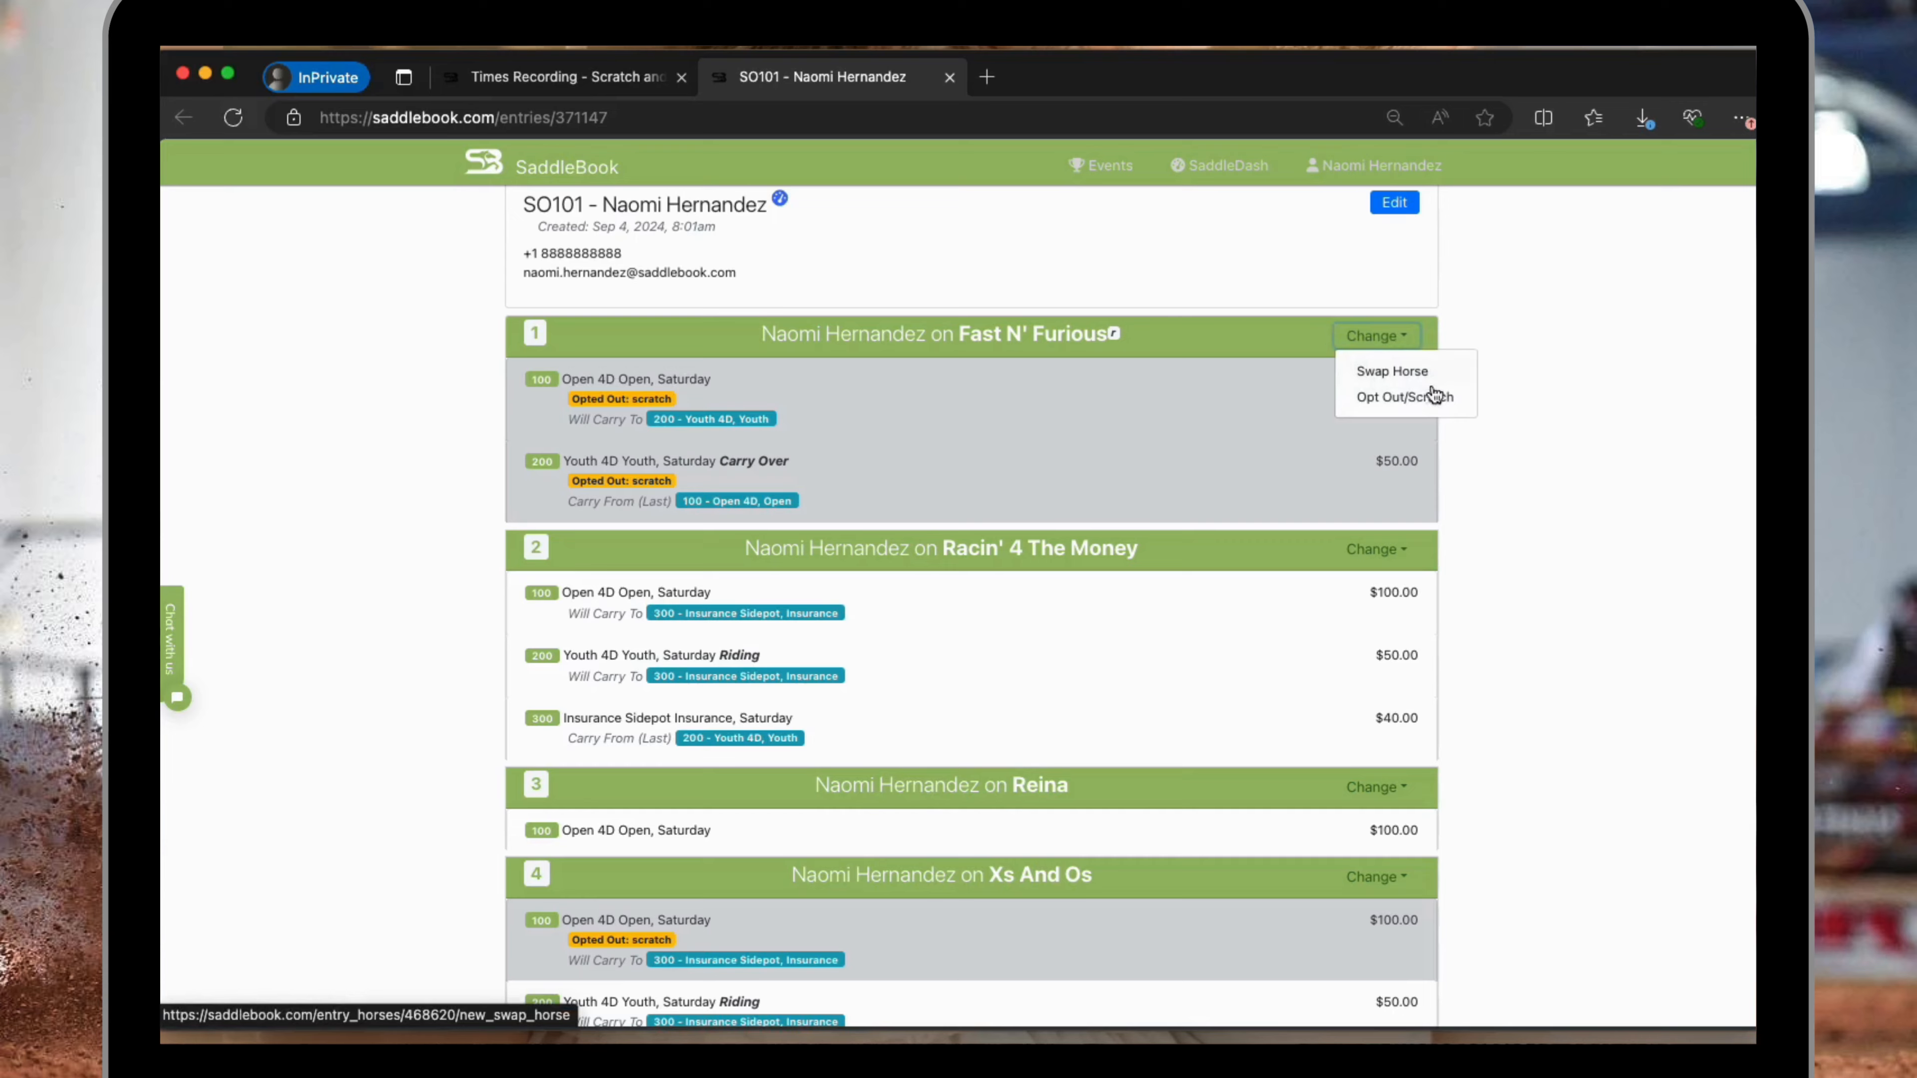
scroll(1308, 334, "up", 1)
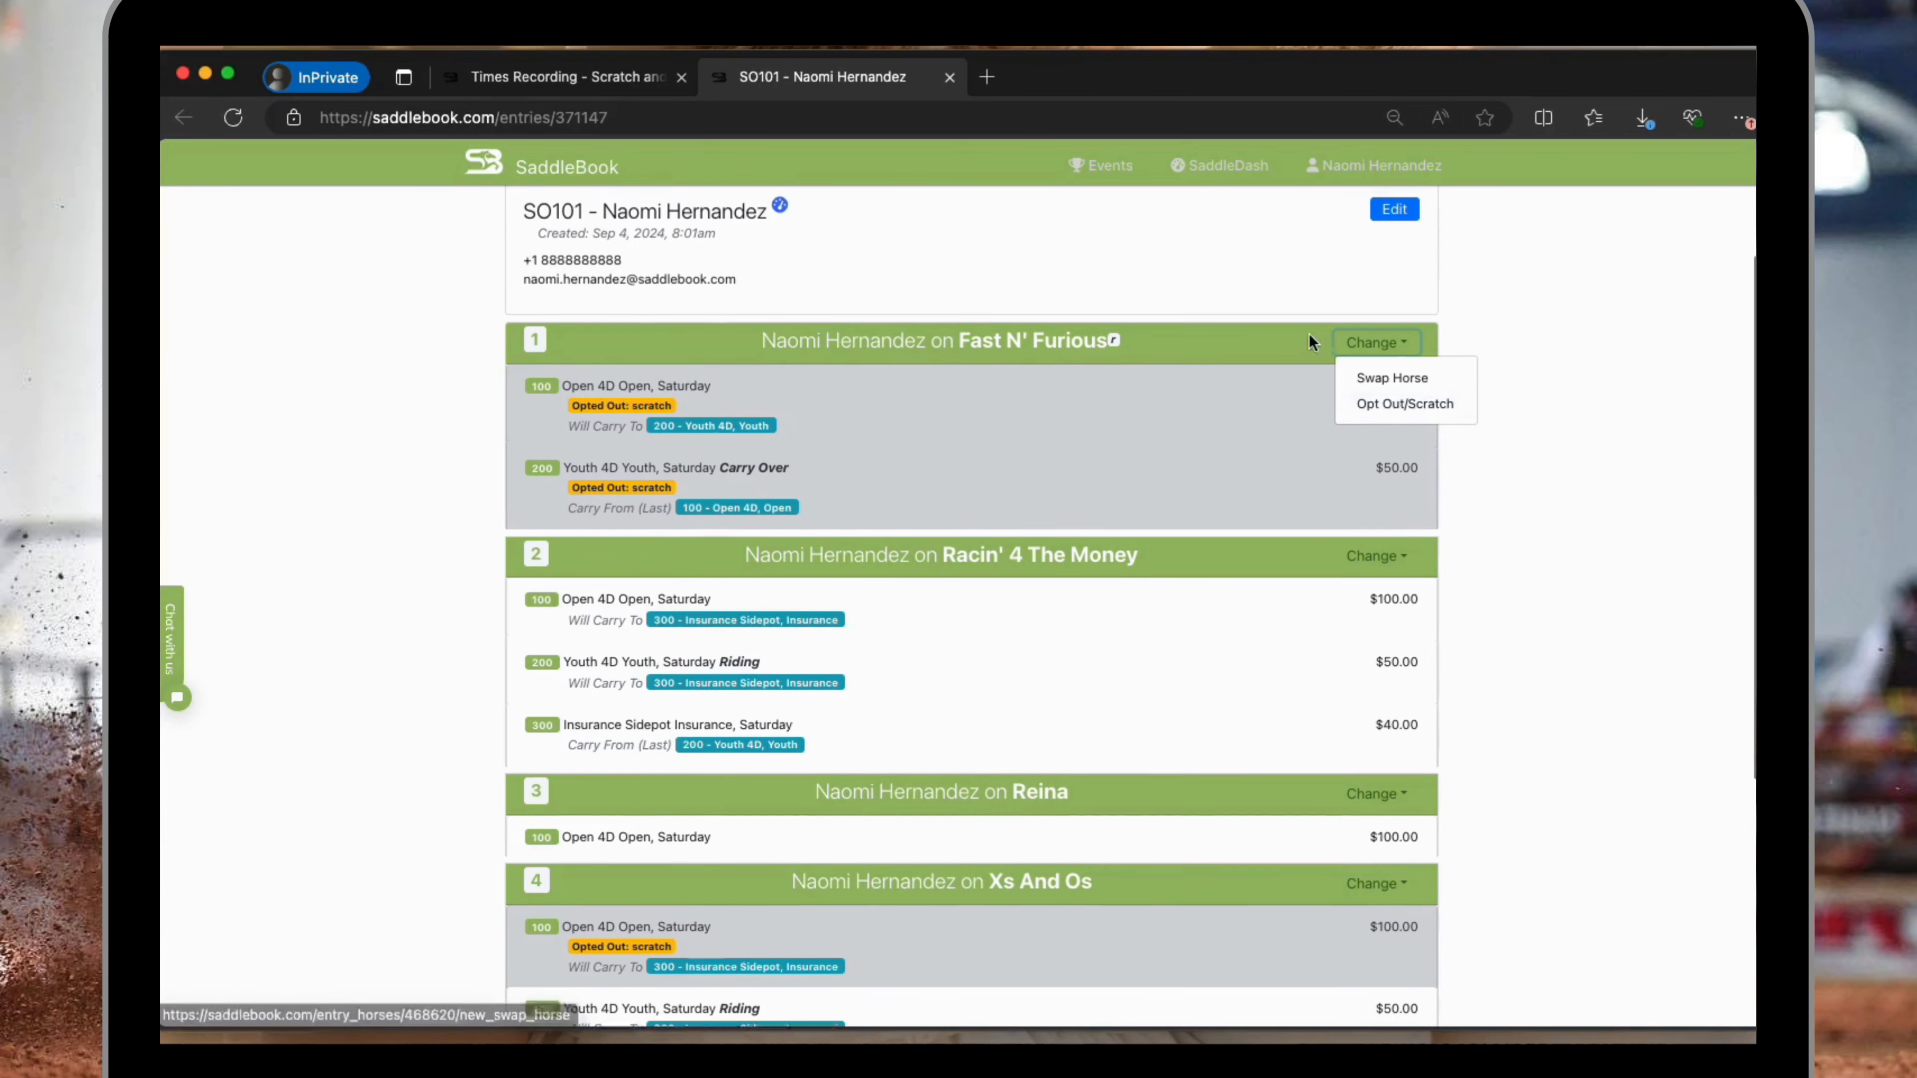
left_click(1394, 255)
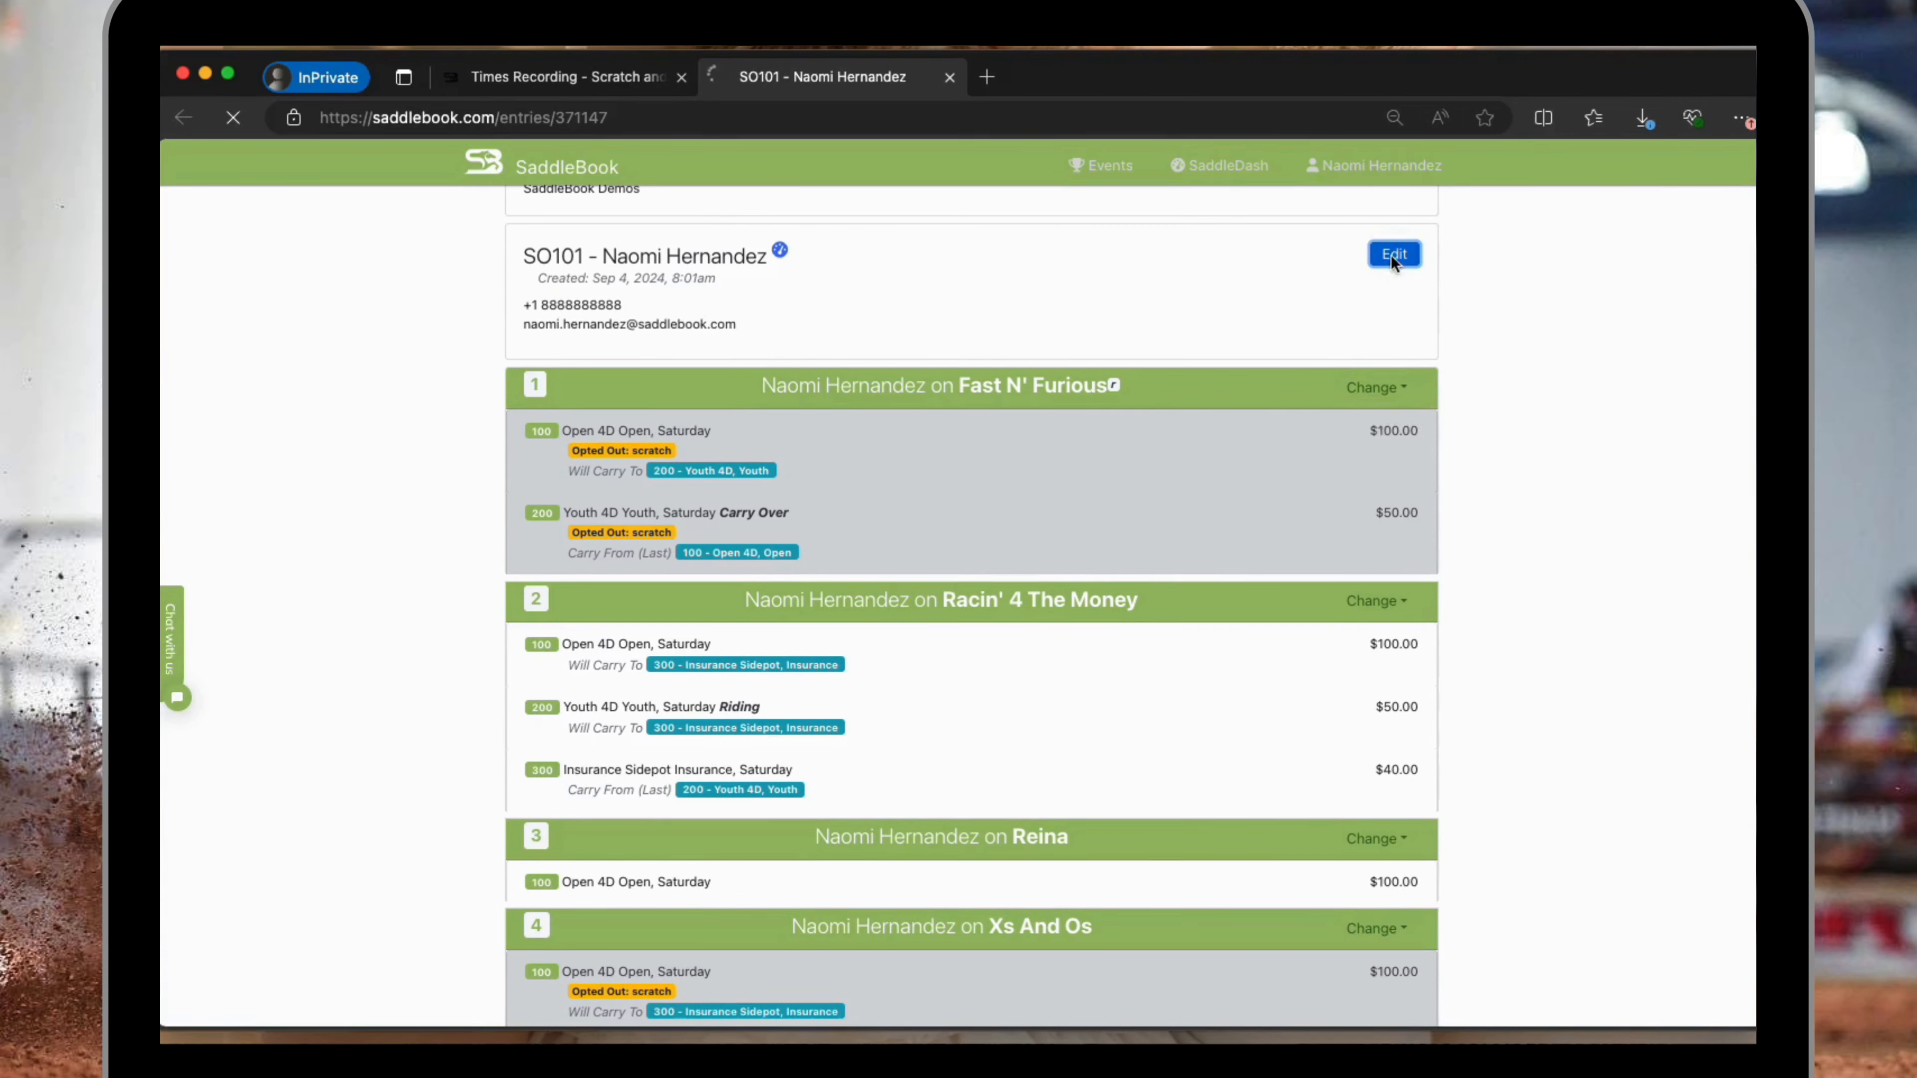
Set Fast N' Furious's credit to 10 for the Open 4D class and 50 for the Youth 4D class.
left_click(1377, 731)
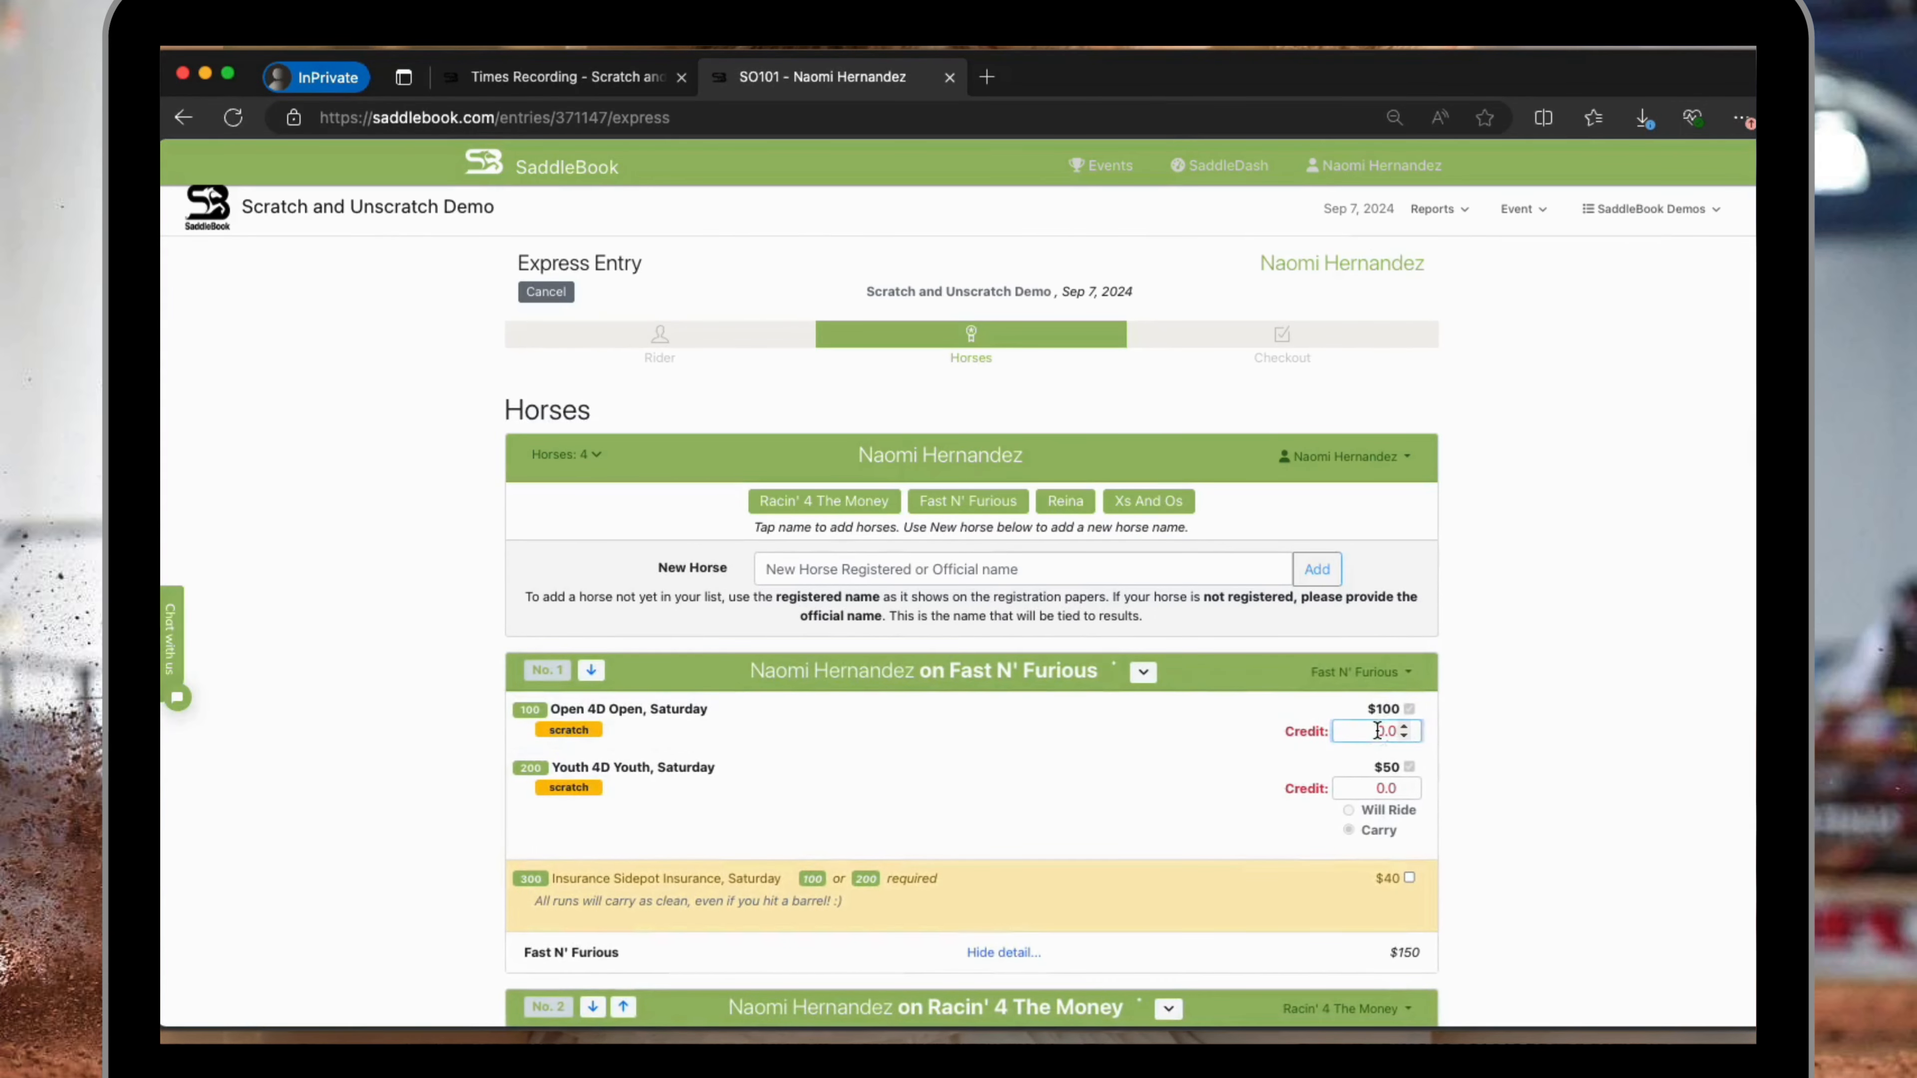
left_click(1404, 730)
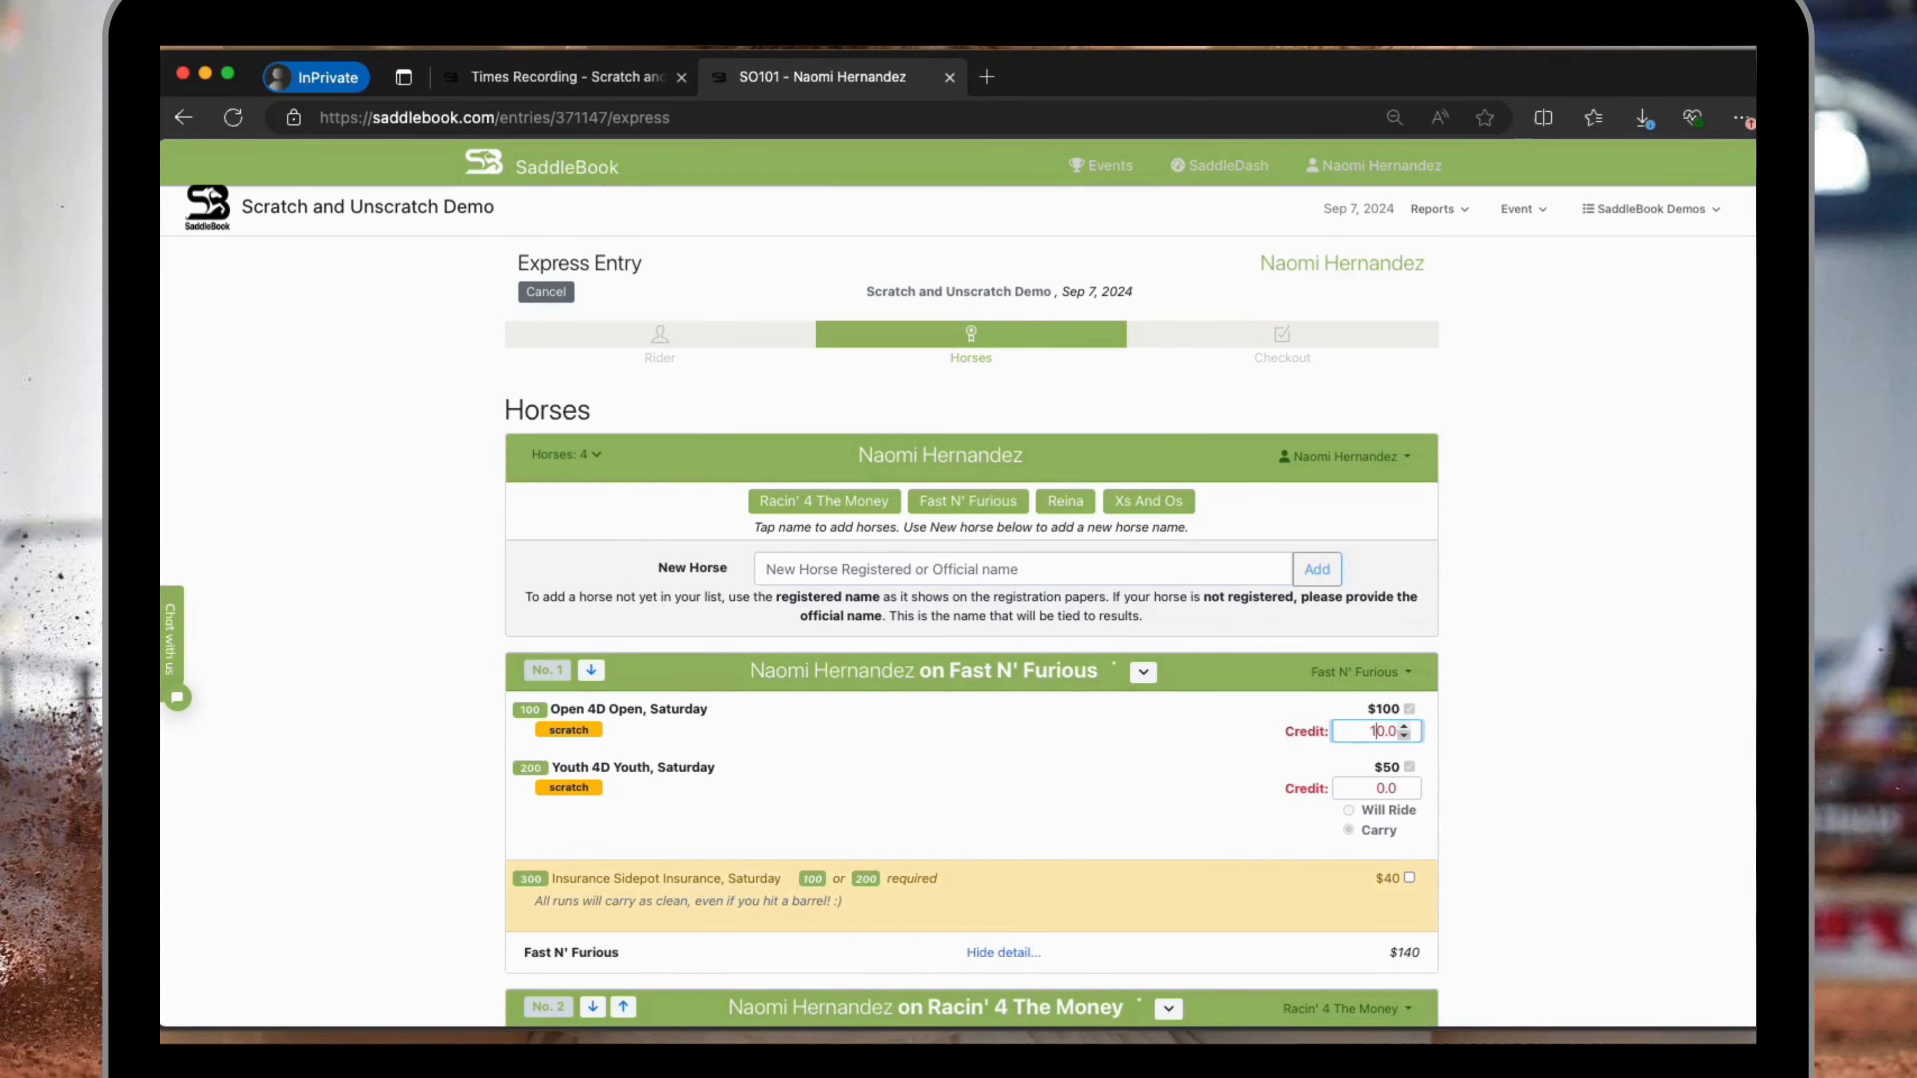
left_click(1373, 788)
type("5")
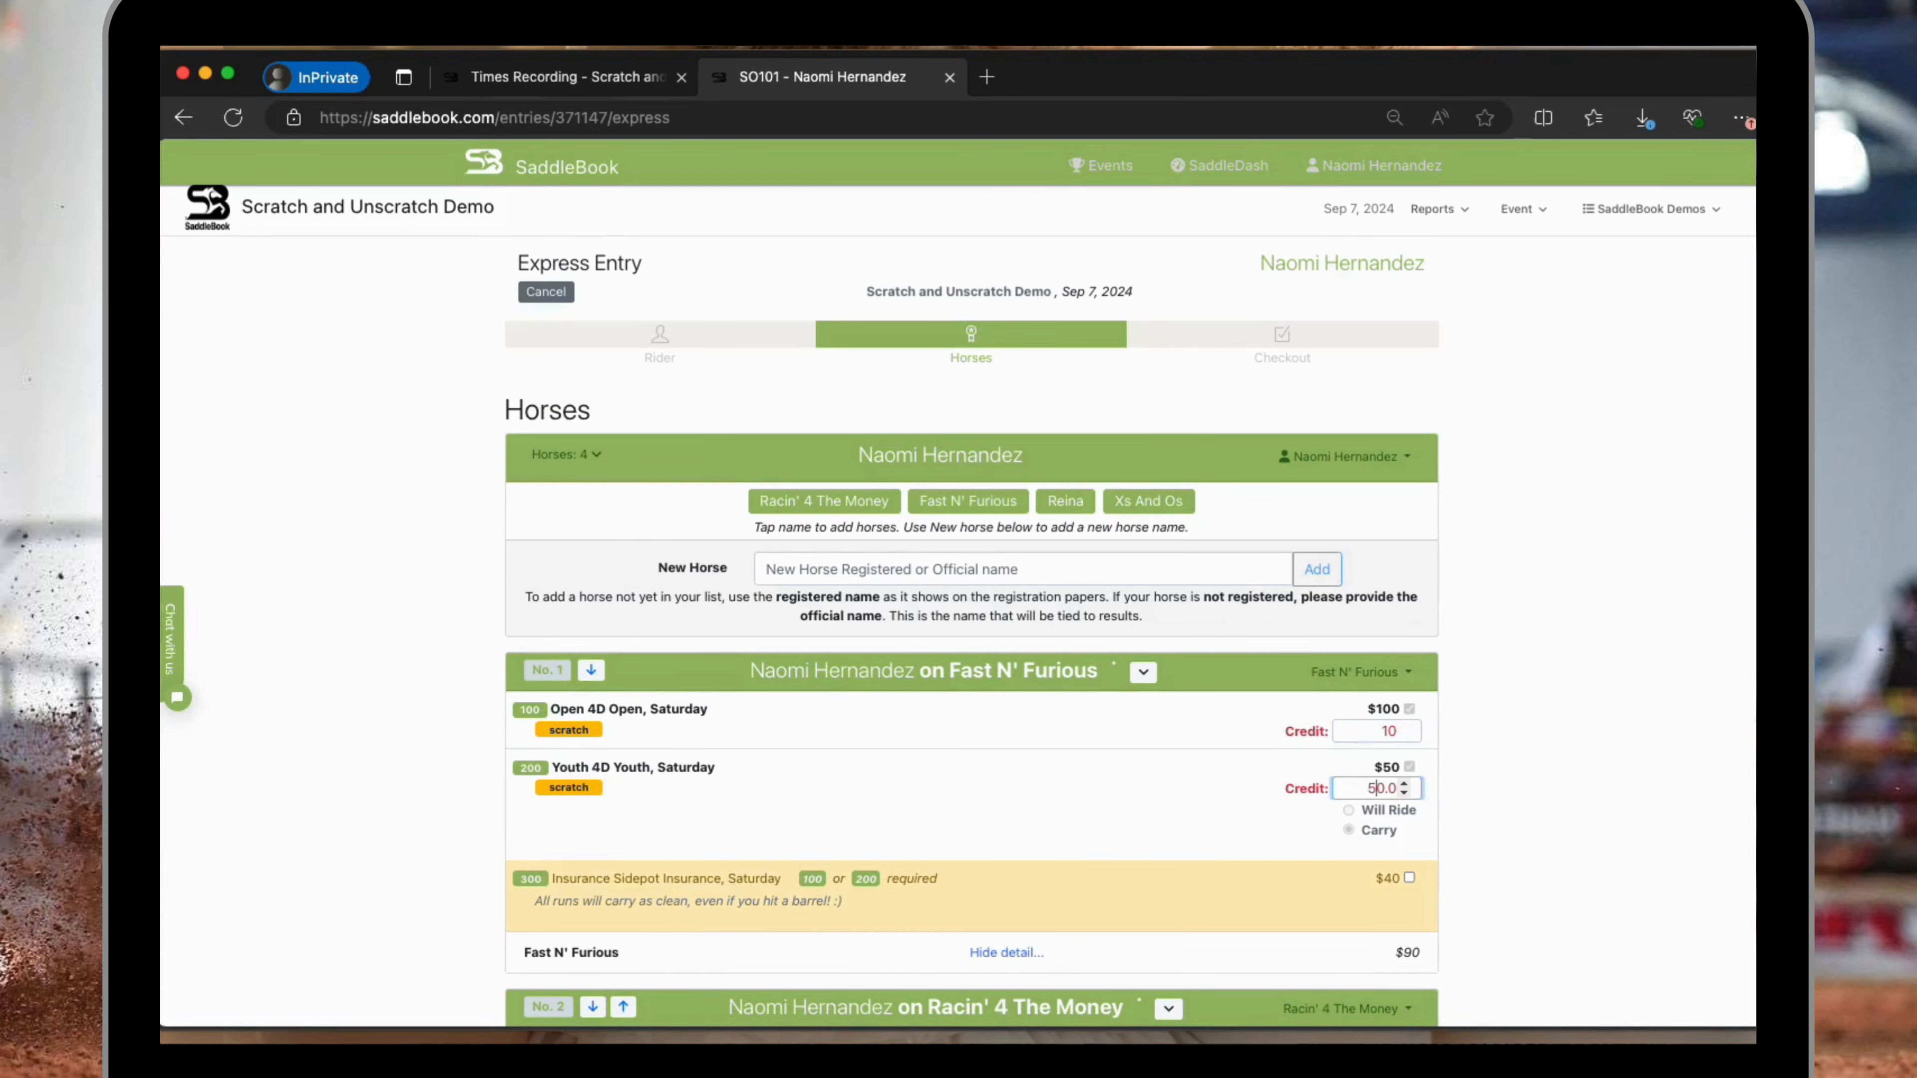
left_click(1497, 742)
Set the credit for Xs And Os in the scratched Open 4D class to 50.
scroll(1473, 818, "down", 2)
scroll(1473, 818, "down", 10)
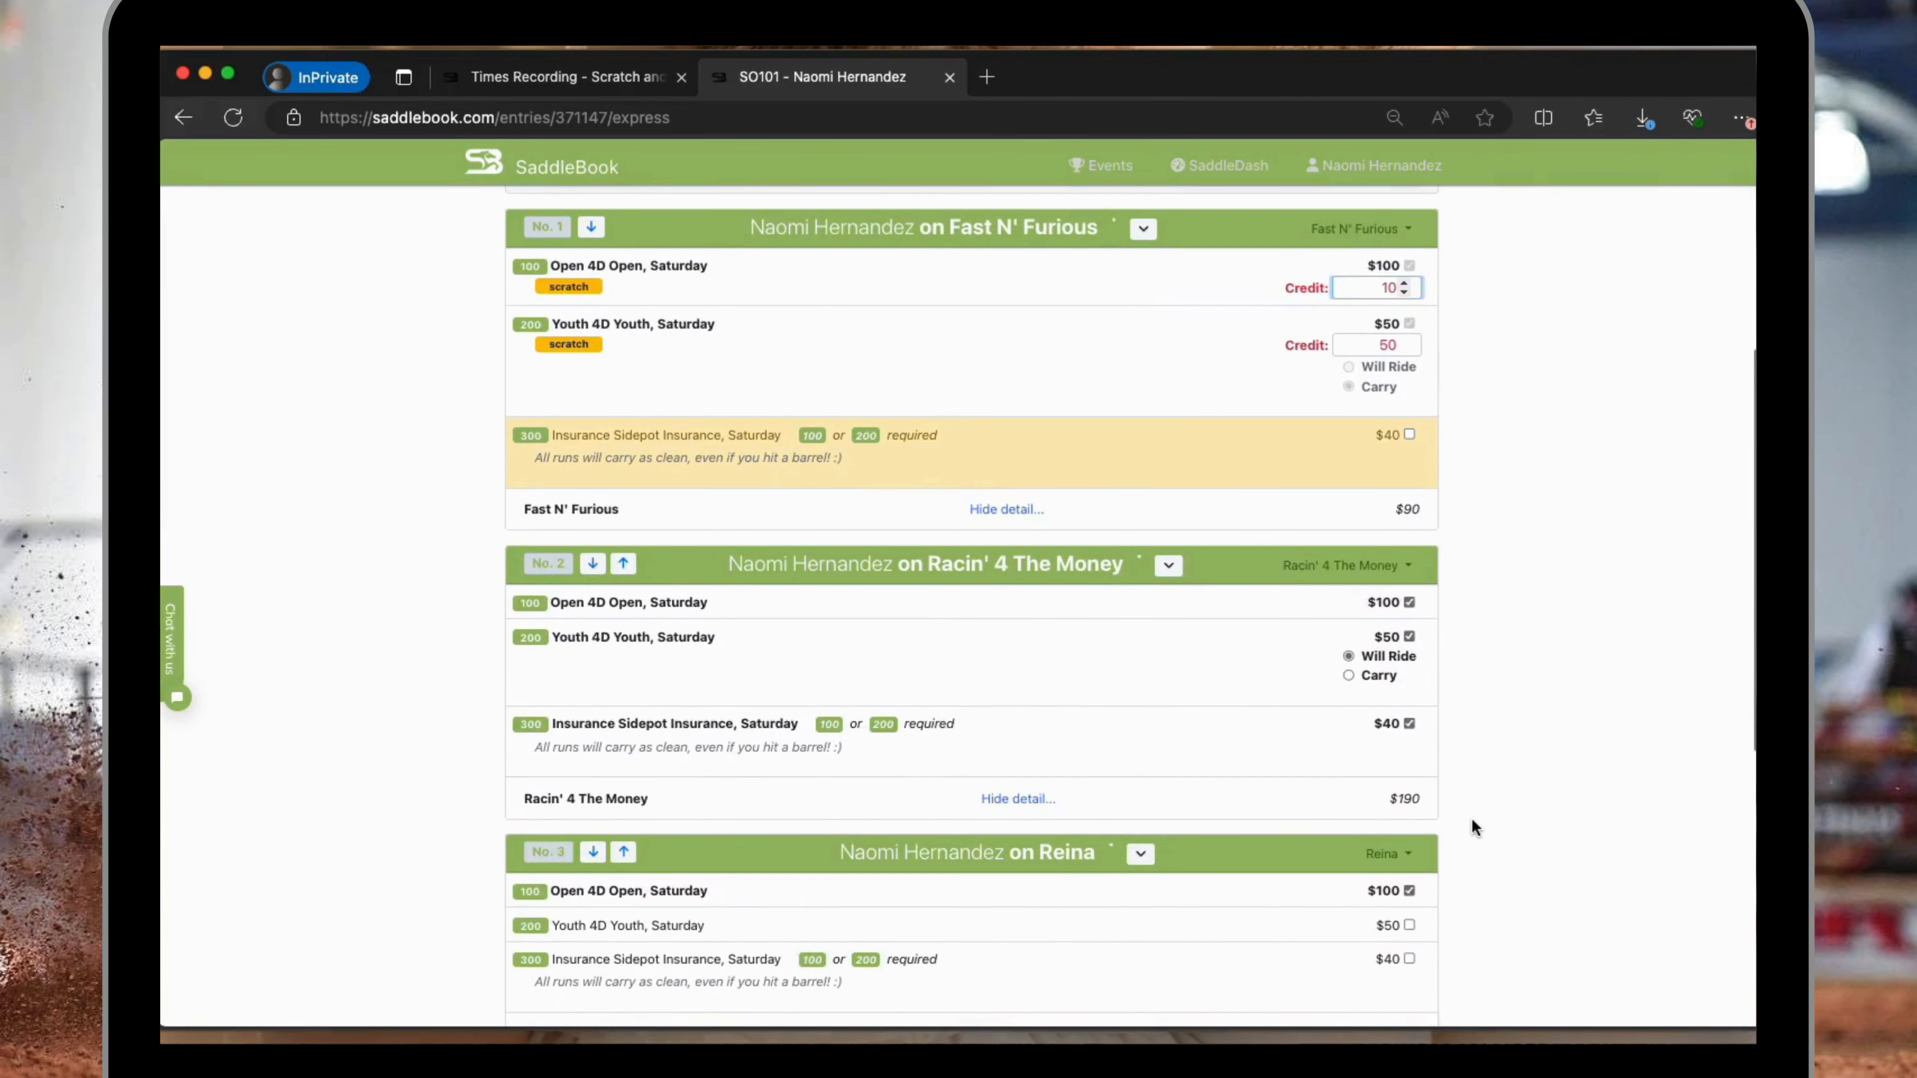
scroll(1473, 818, "down", 1)
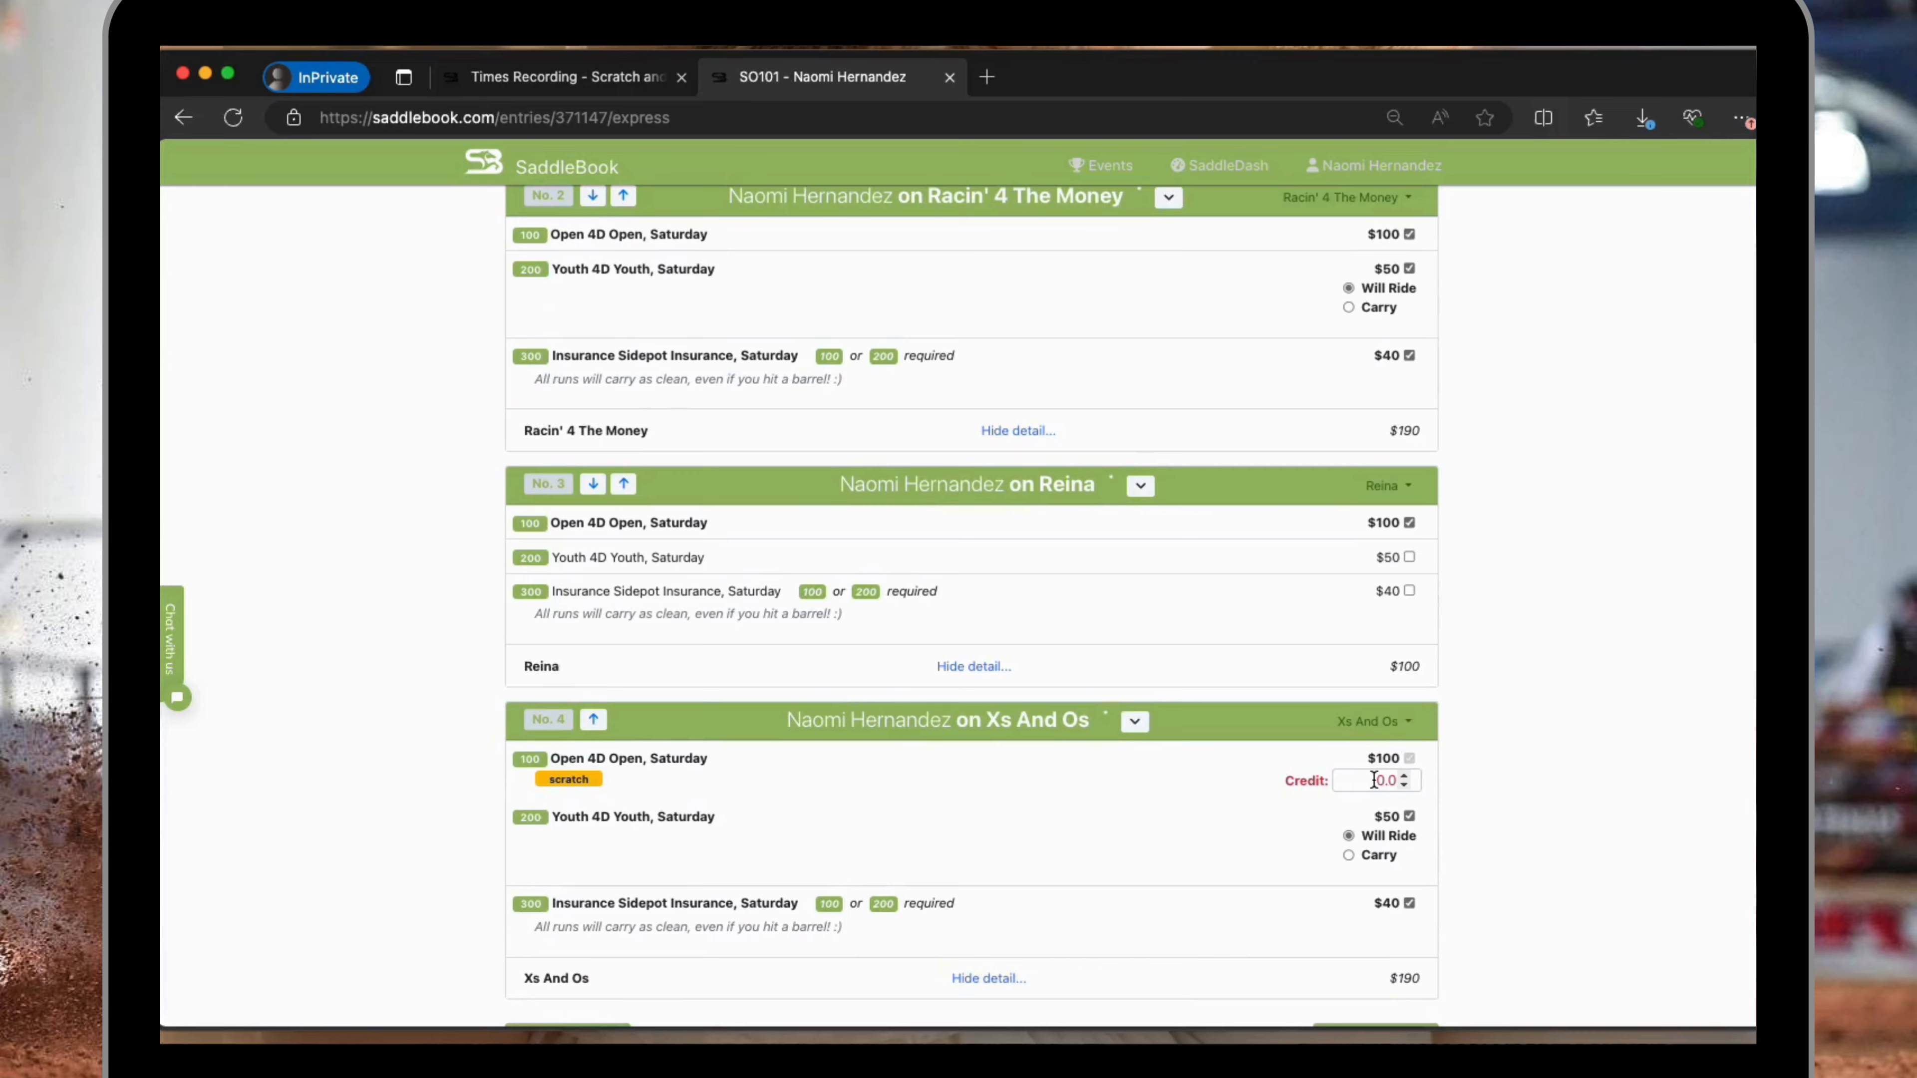
left_click(1375, 781)
type("5")
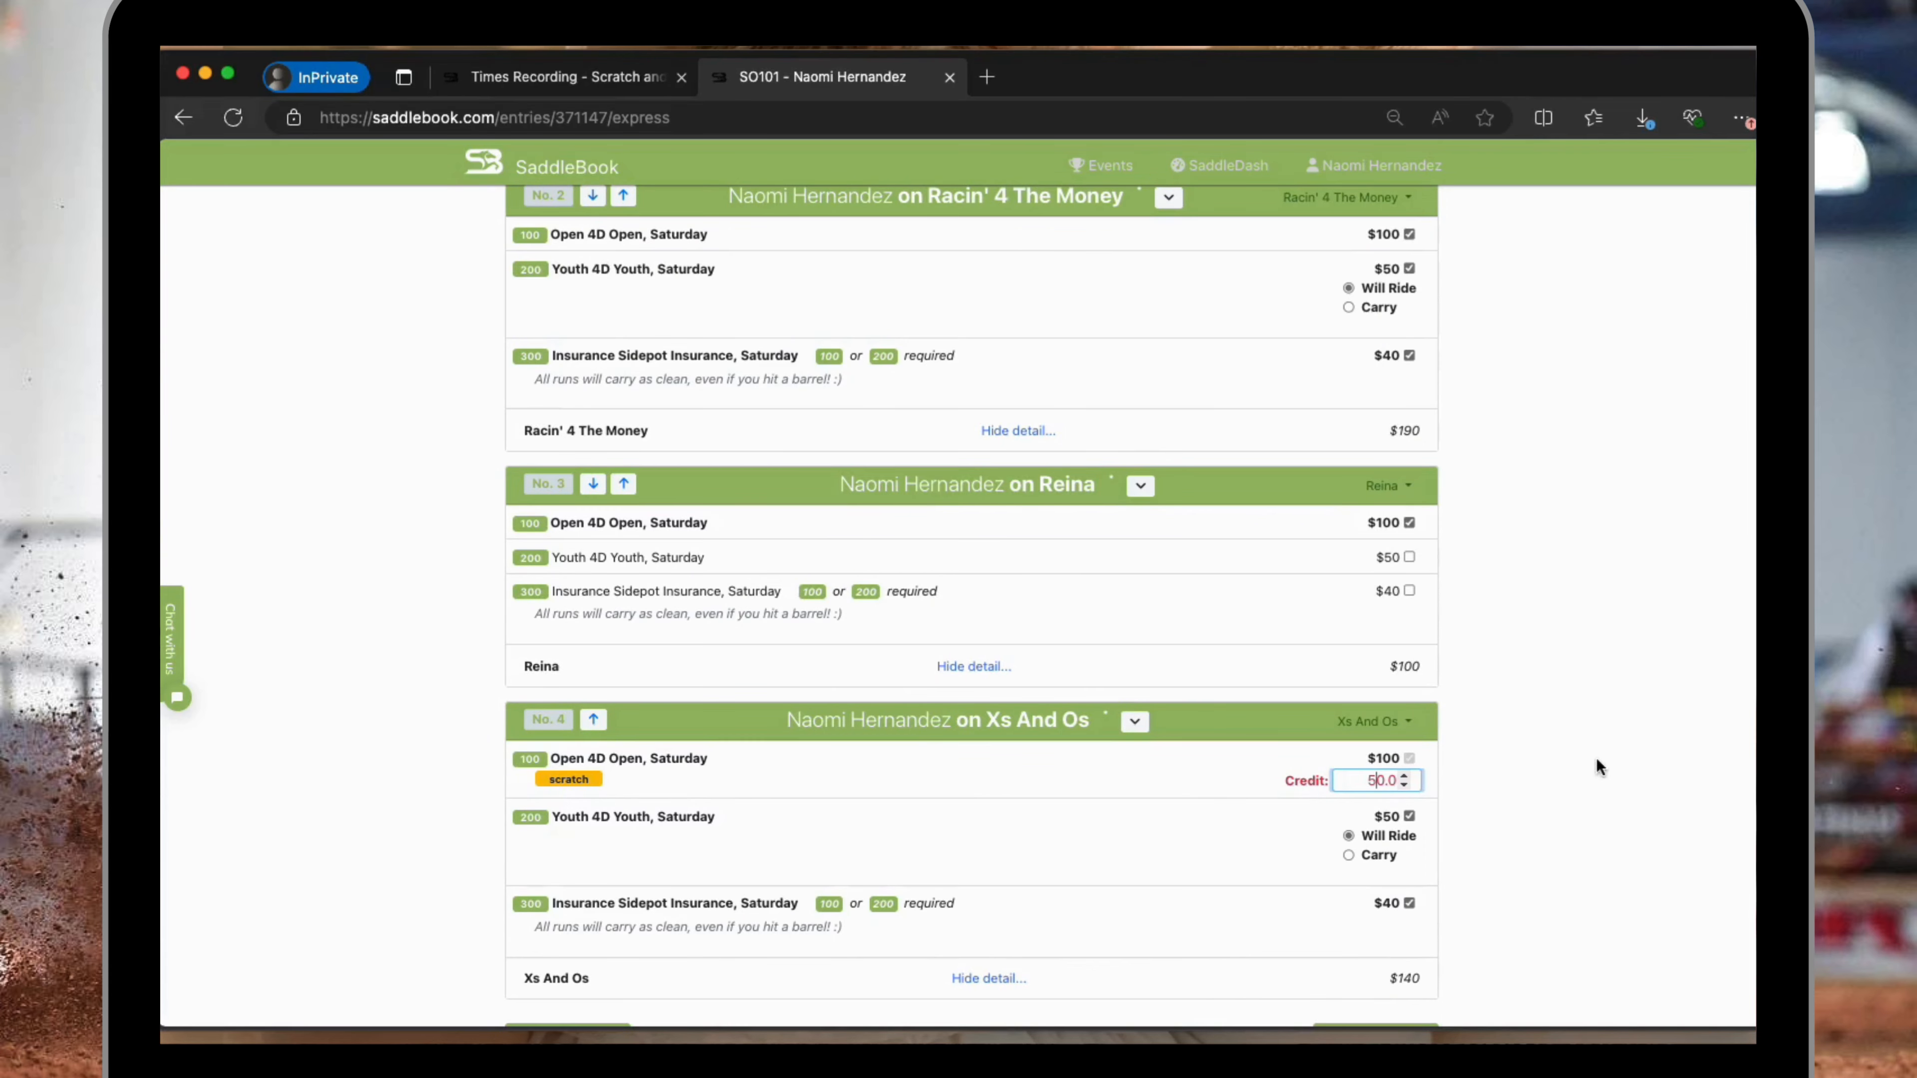
left_click(1596, 759)
Proceed to checkout, save the entry without payment using Administrator Save Changes, and check the credits on the preview page.
scroll(1613, 742, "down", 2)
scroll(1613, 751, "down", 3)
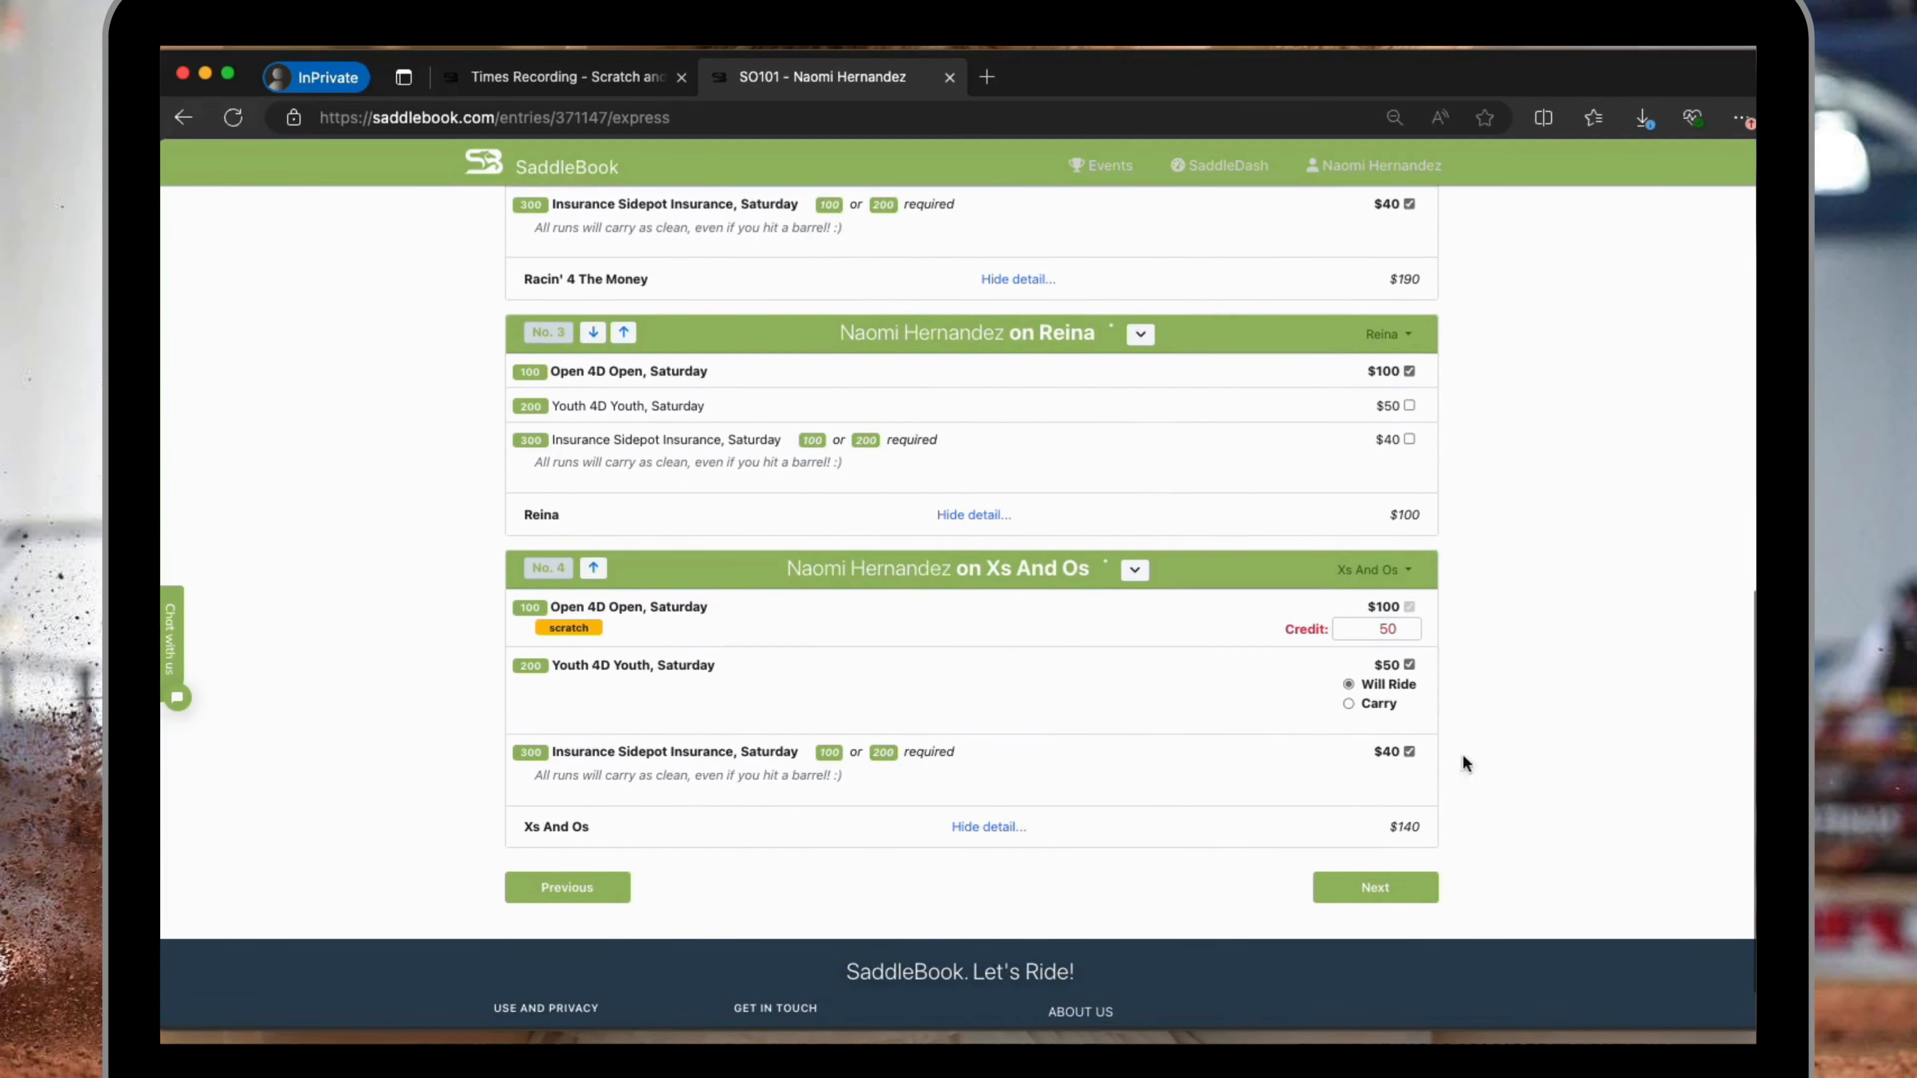
left_click(1378, 894)
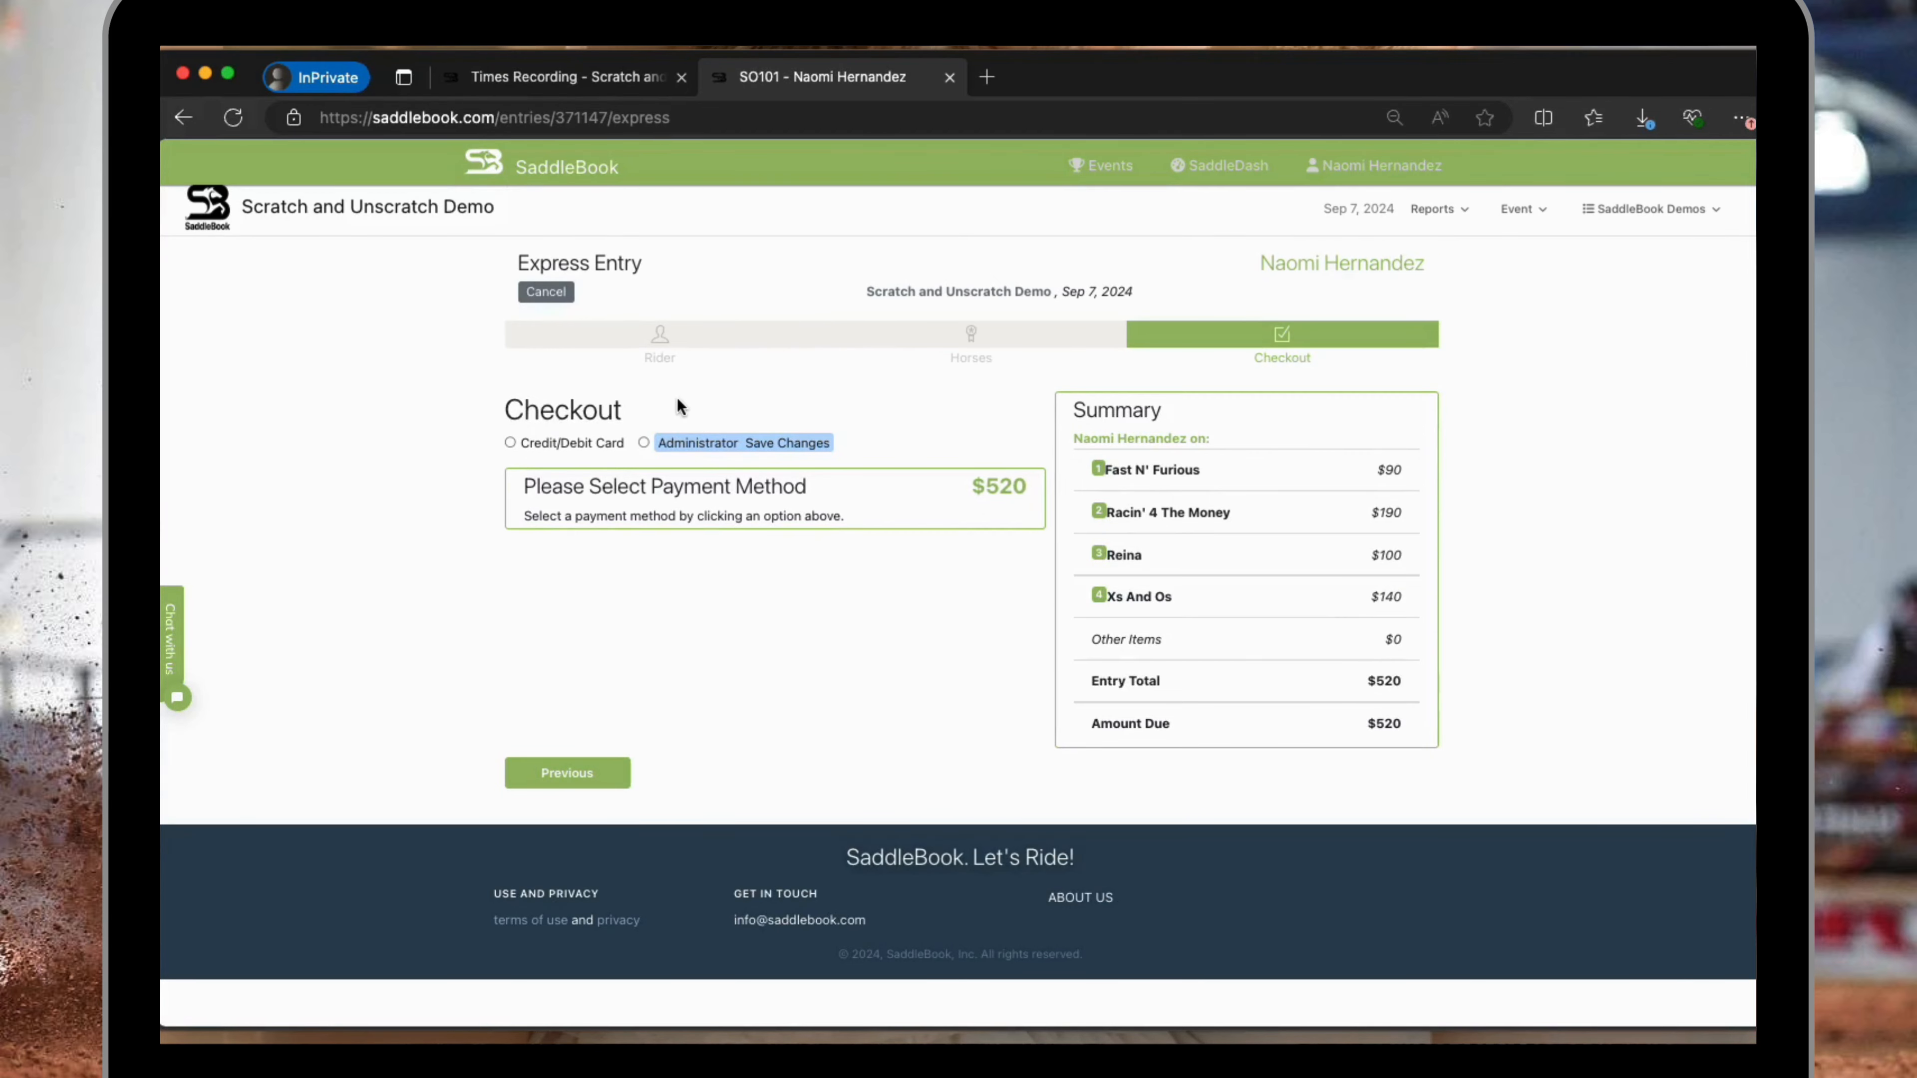
left_click(643, 443)
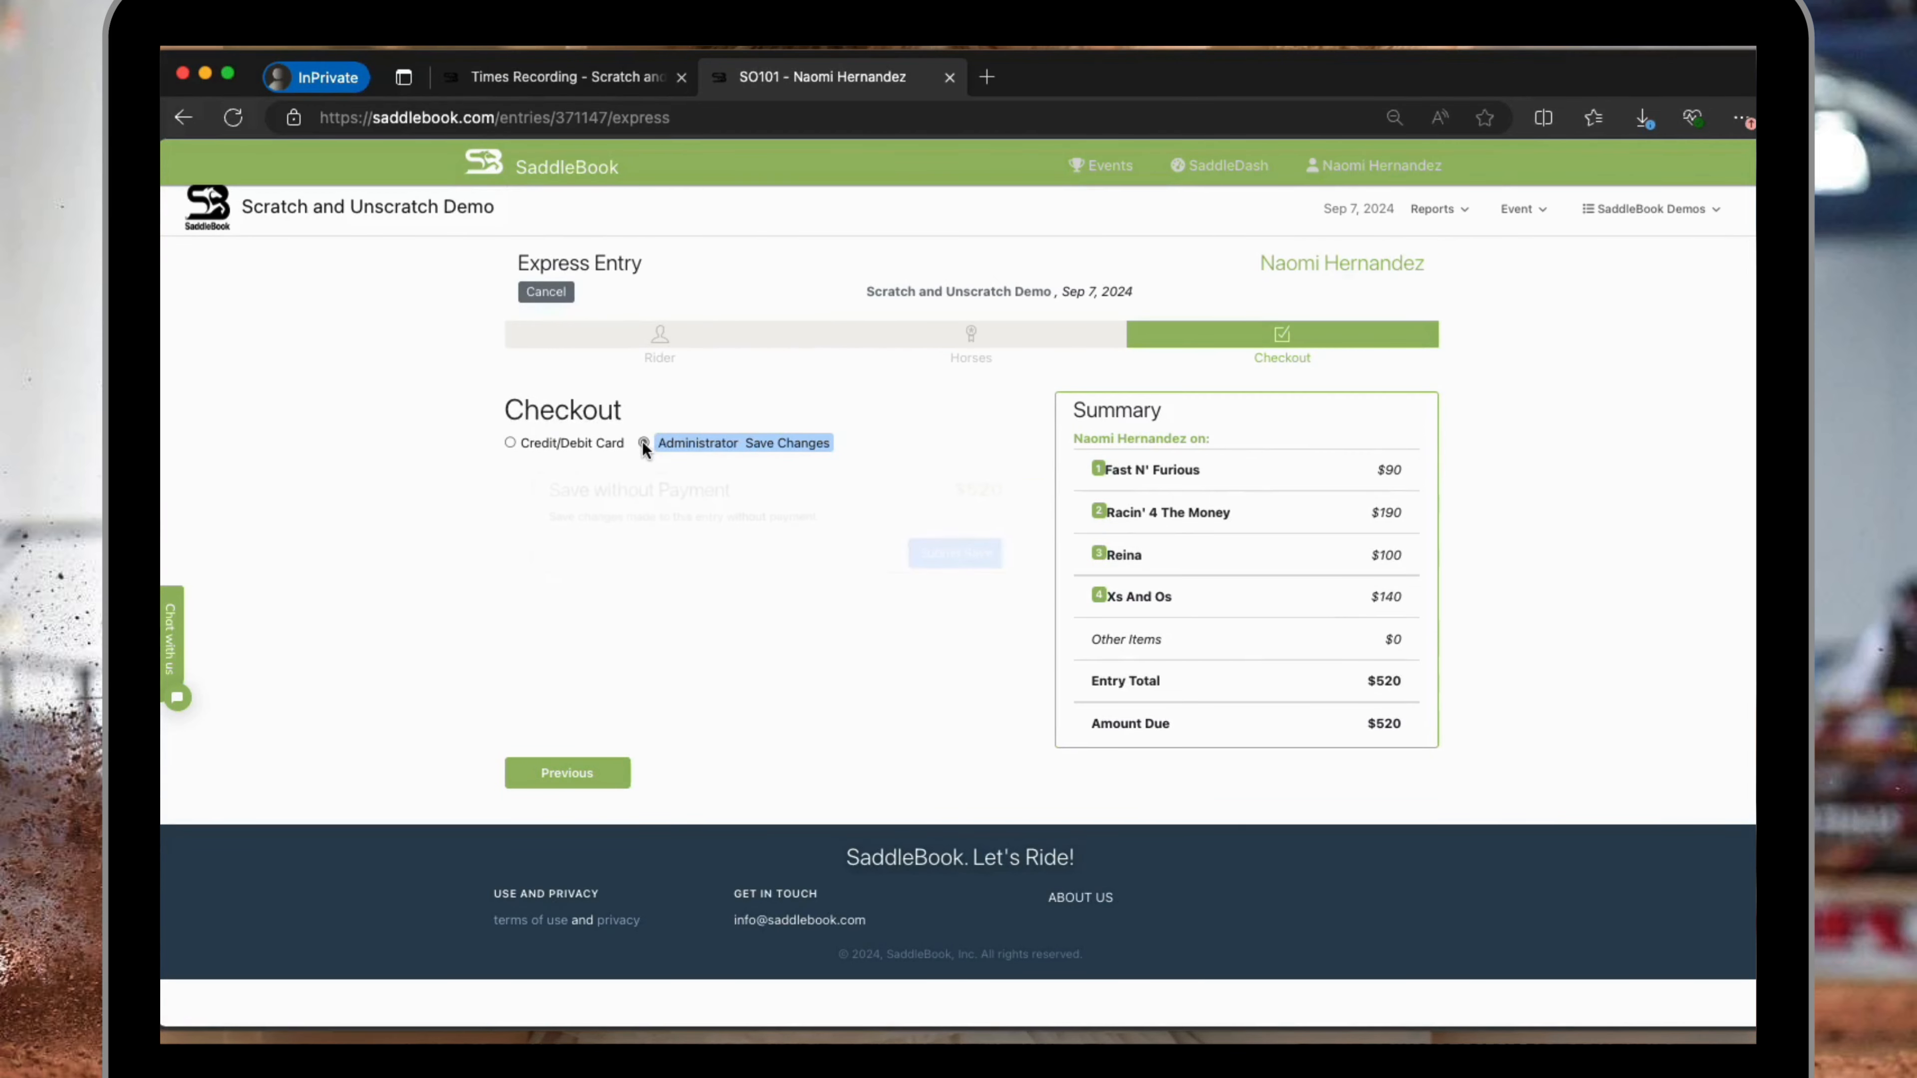
left_click(991, 557)
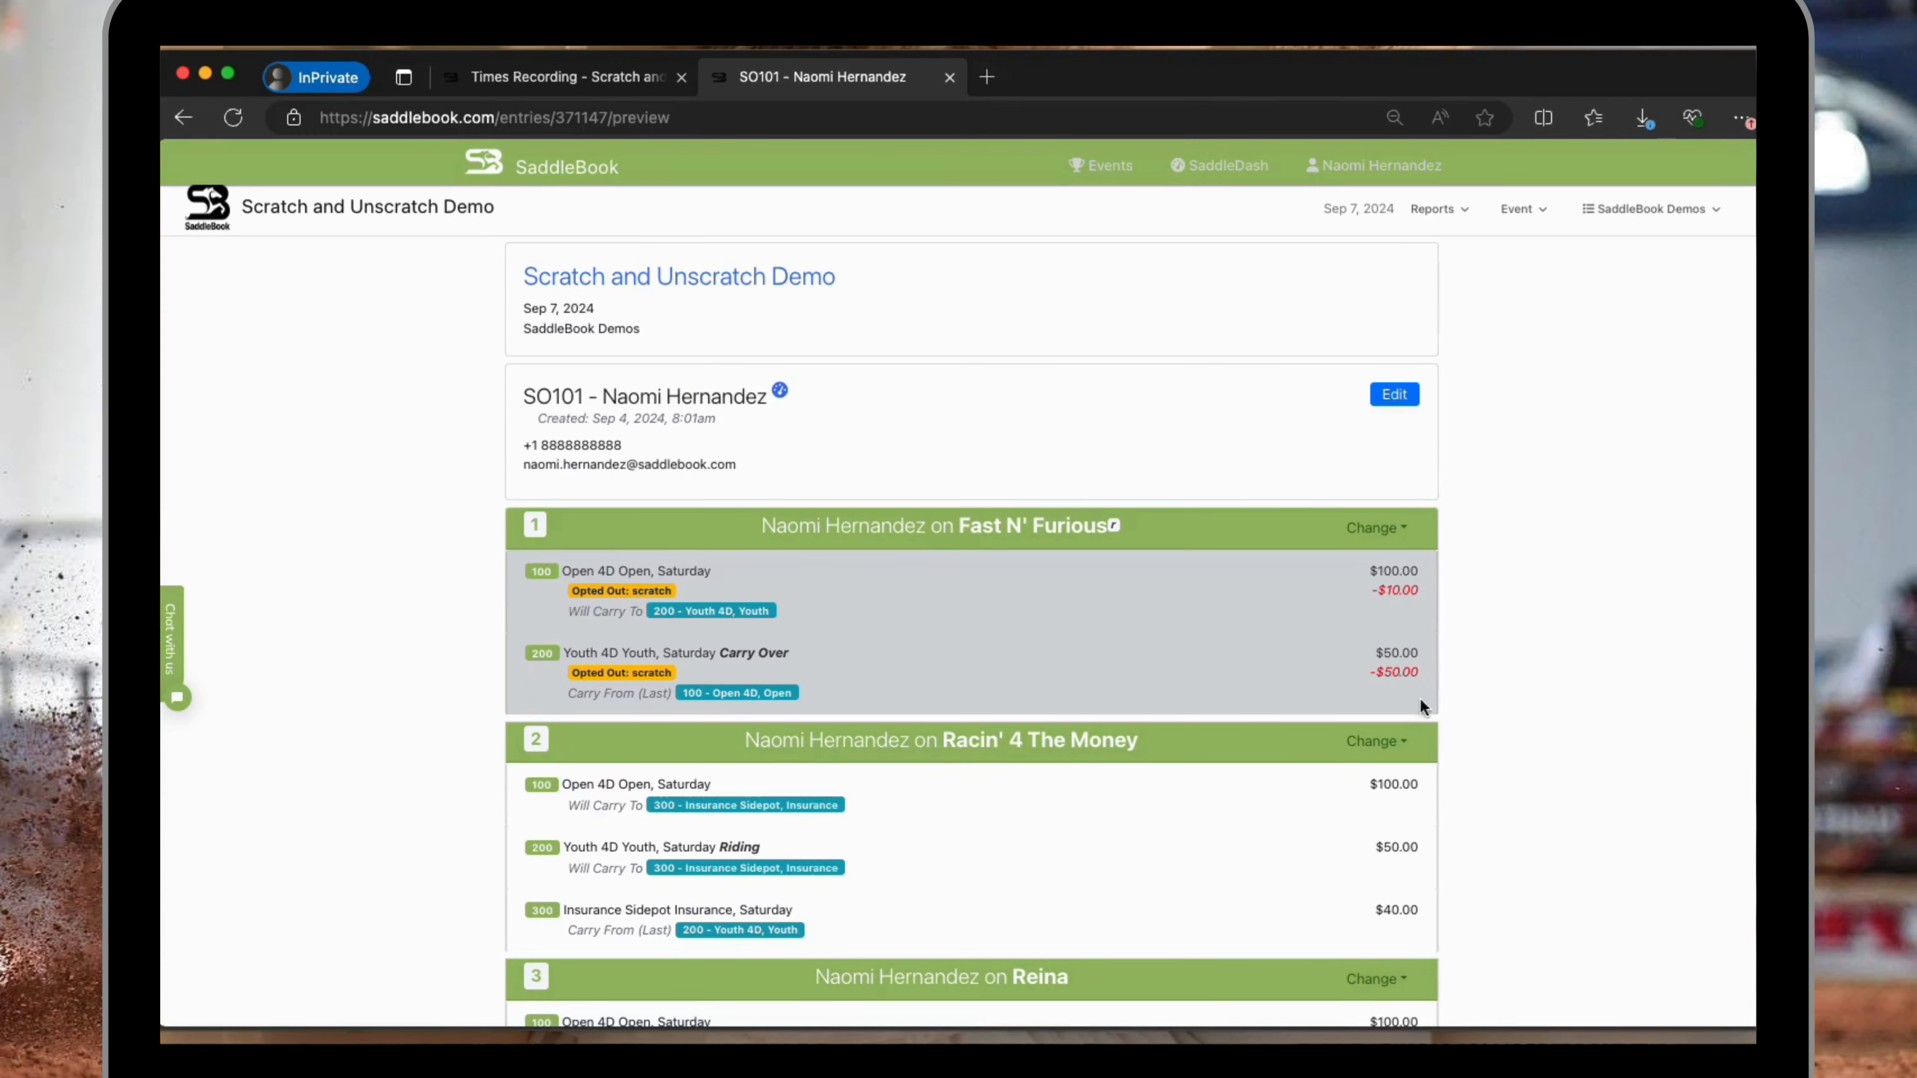
scroll(1415, 660, "down", 3)
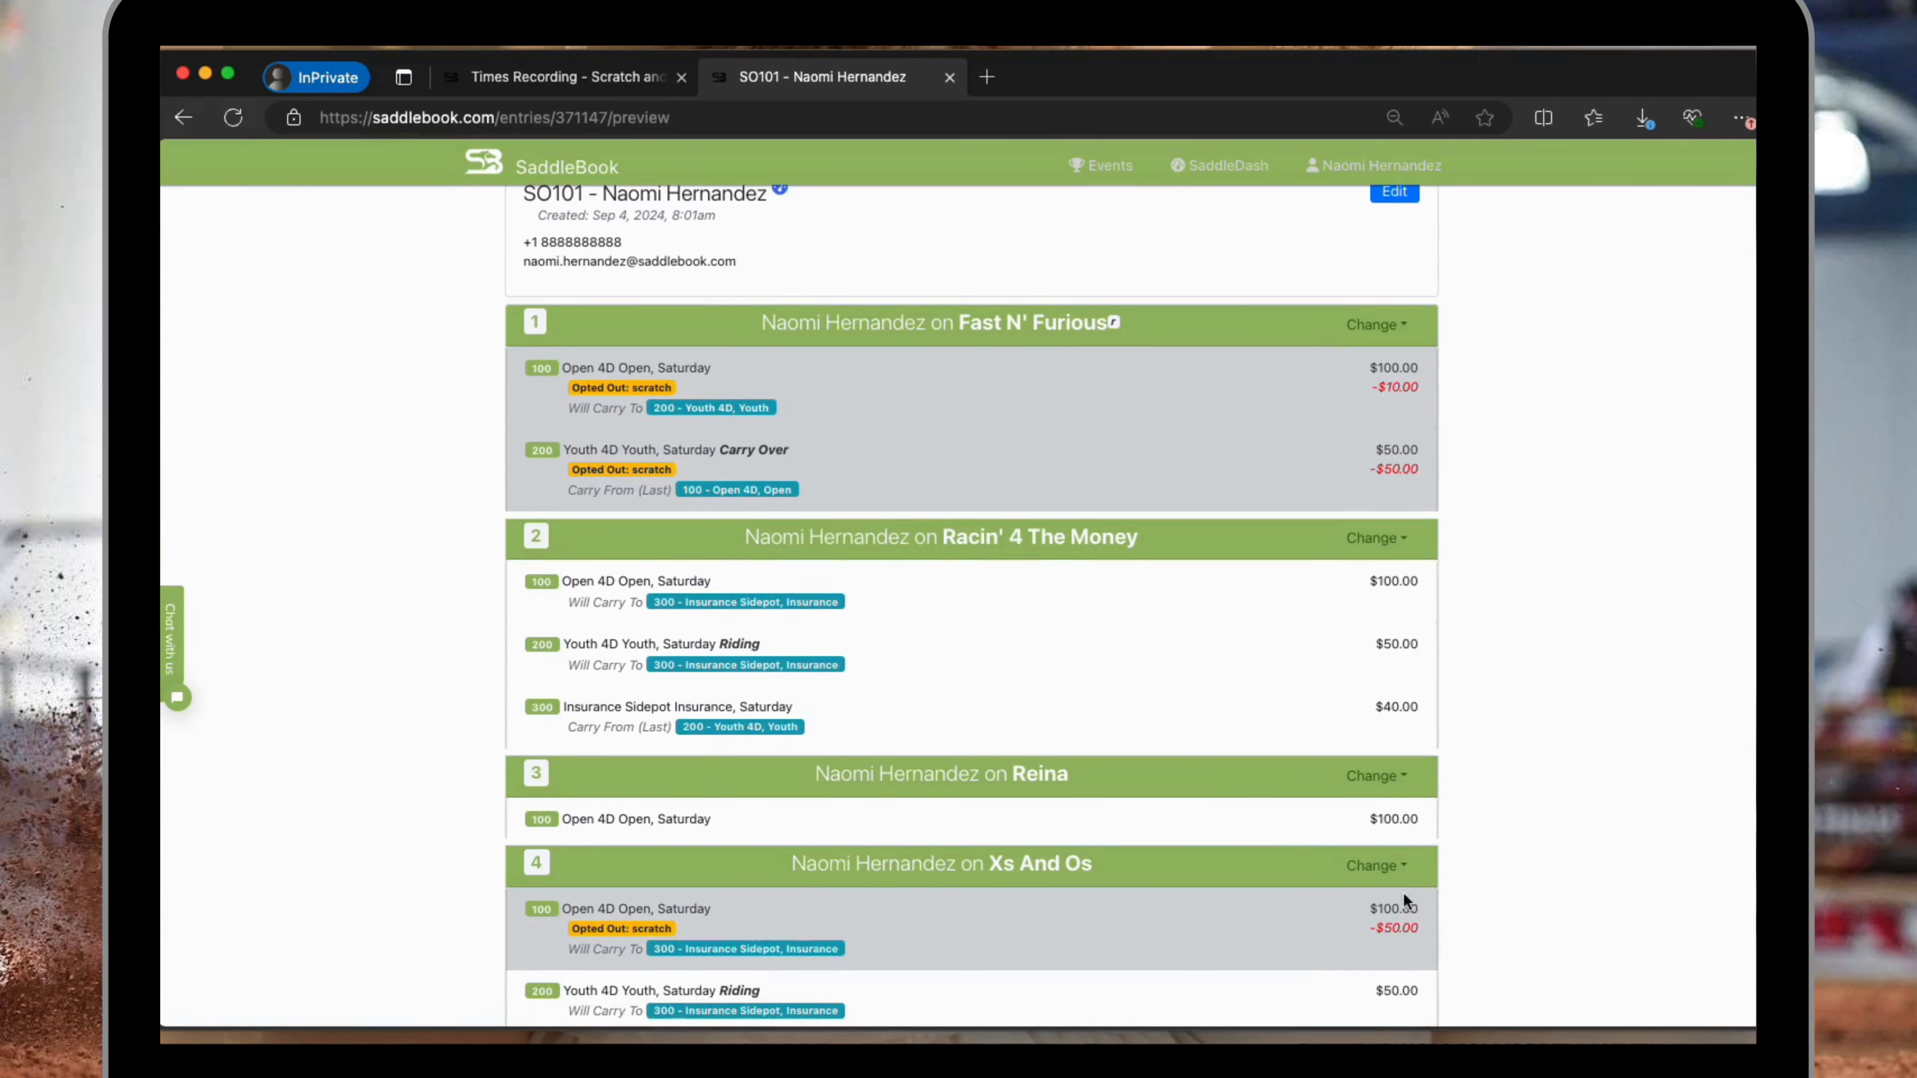
scroll(1578, 495, "up", 2)
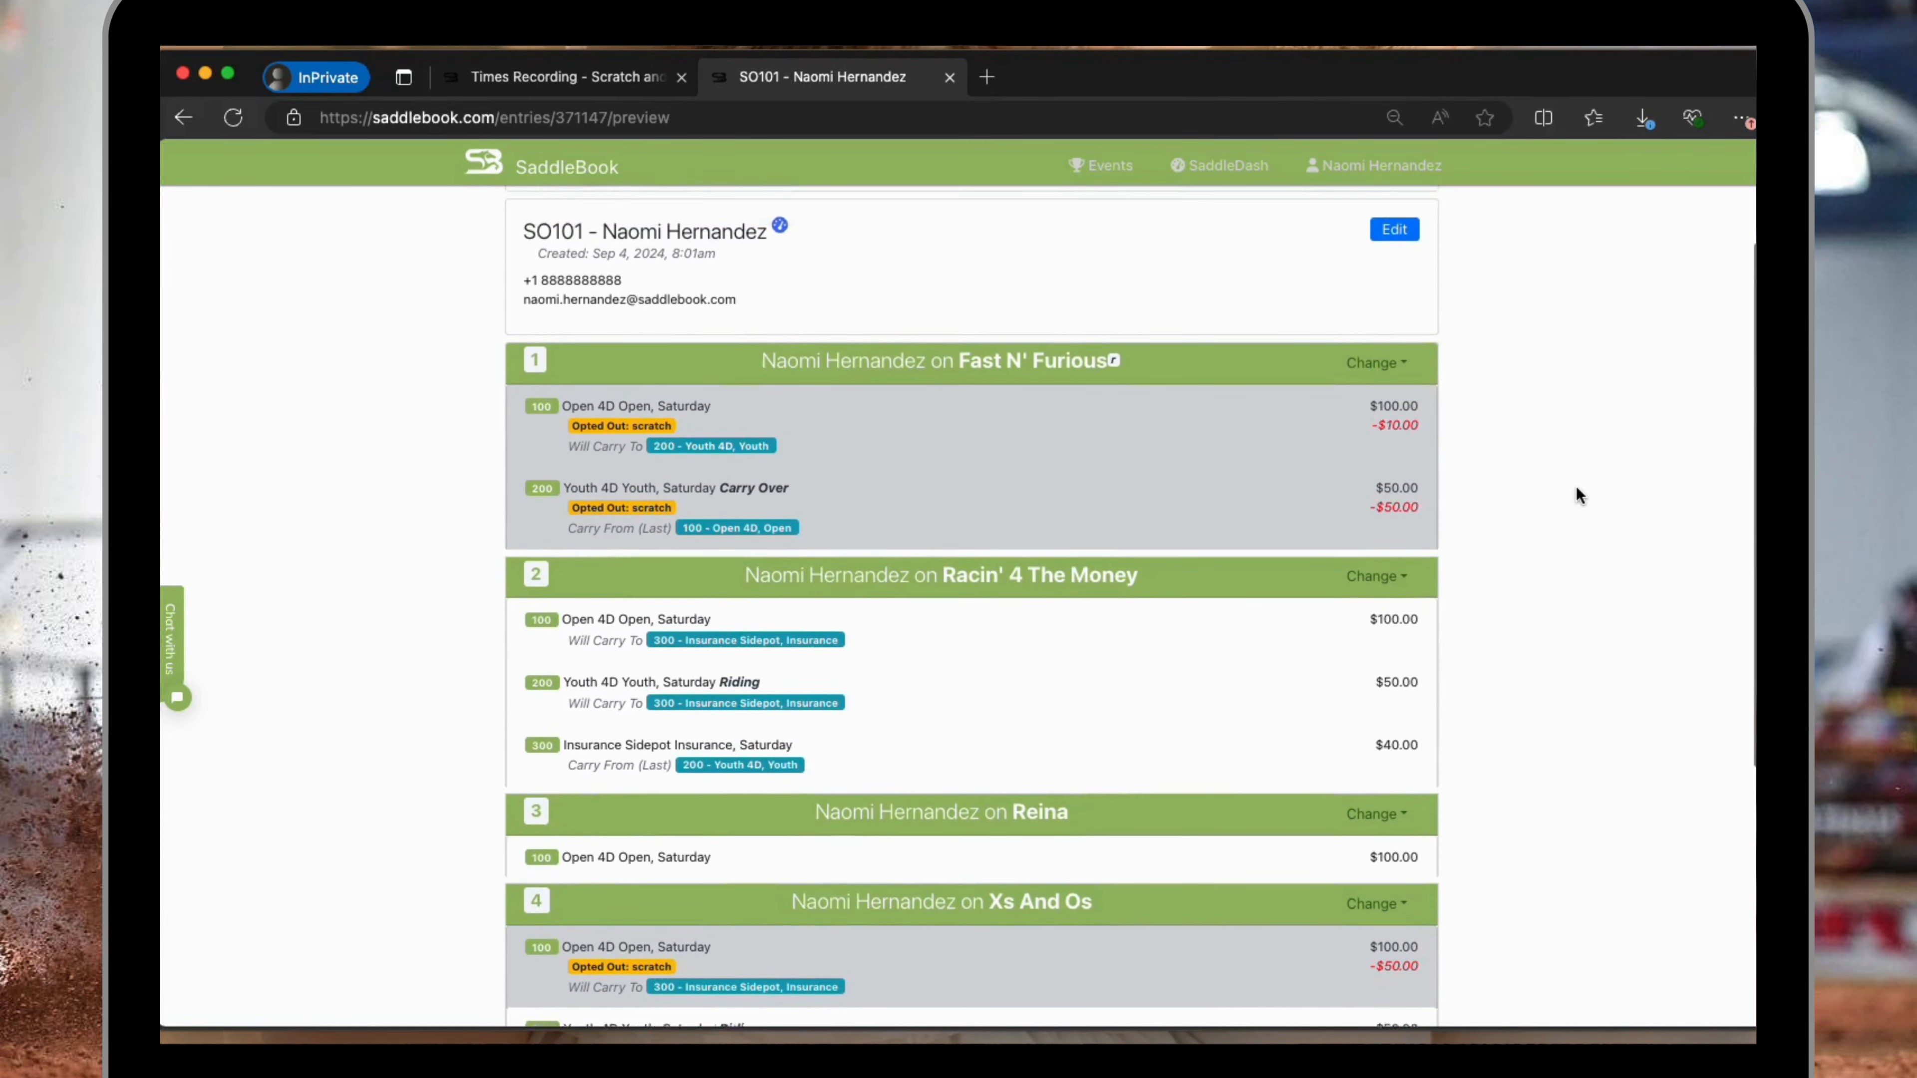